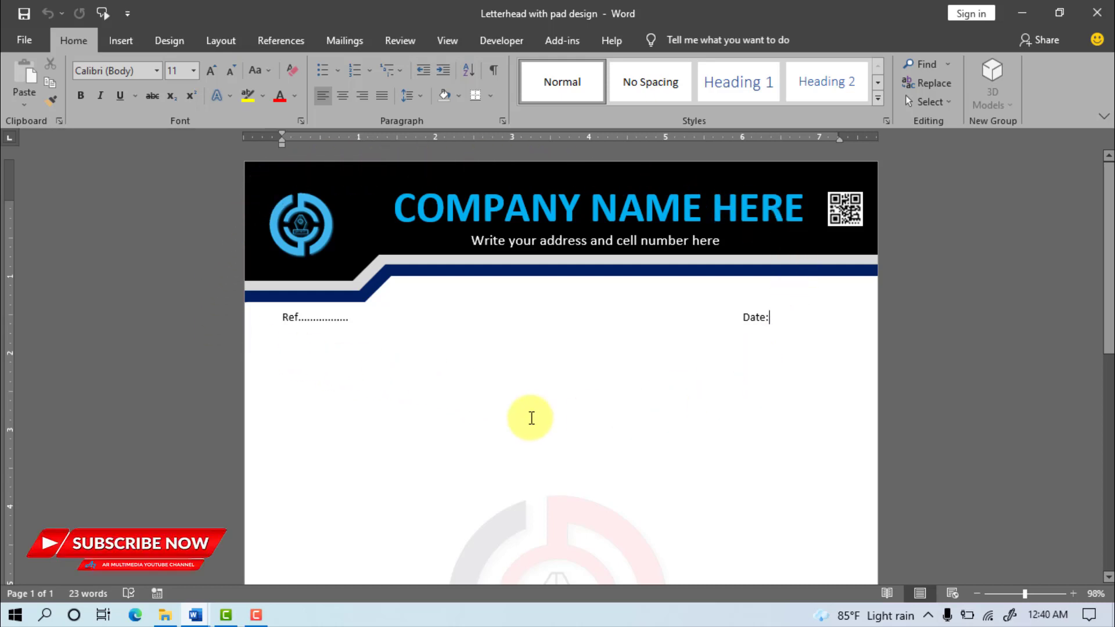
# - Scroll through the finished letterhead sample to preview it
pyautogui.scroll(-10, 634, 394)
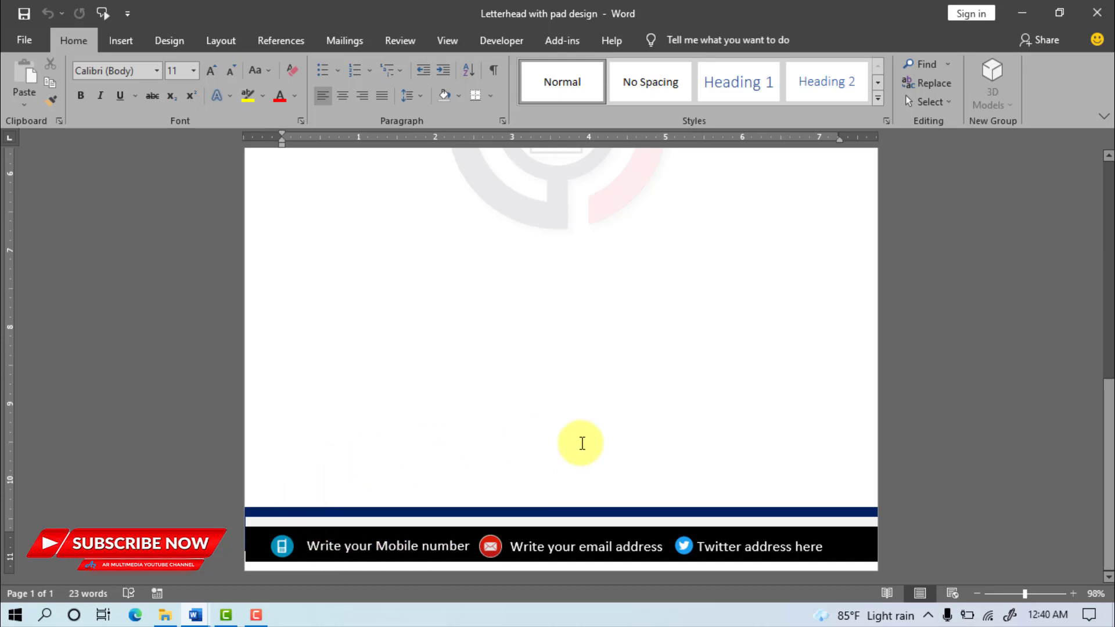
pyautogui.scroll(10, 566, 431)
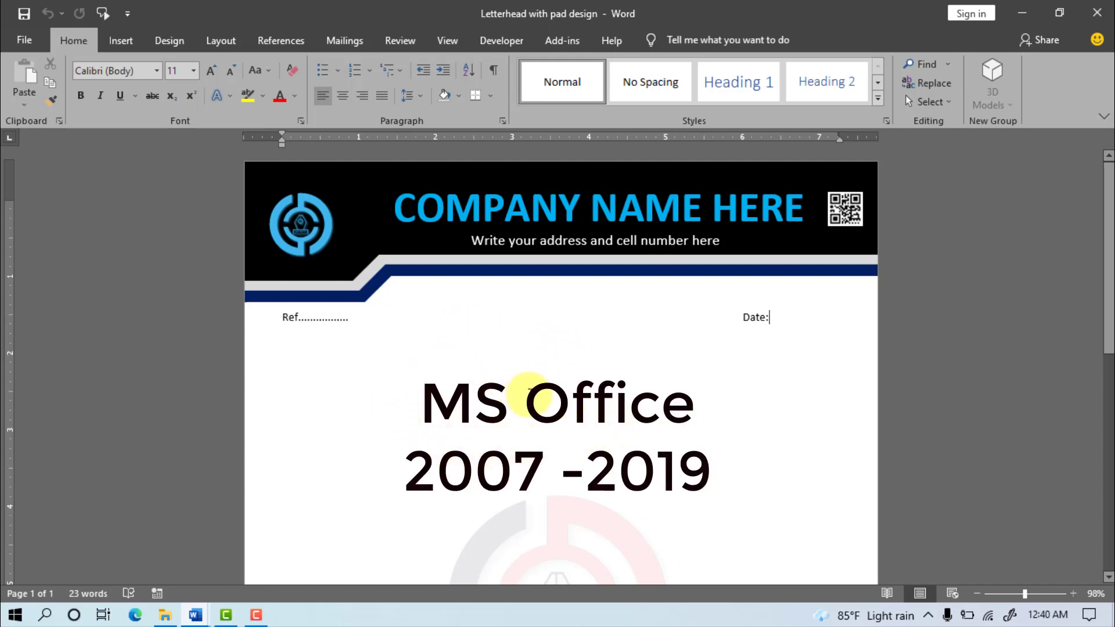
pyautogui.scroll(-5, 530, 399)
pyautogui.scroll(6, 543, 399)
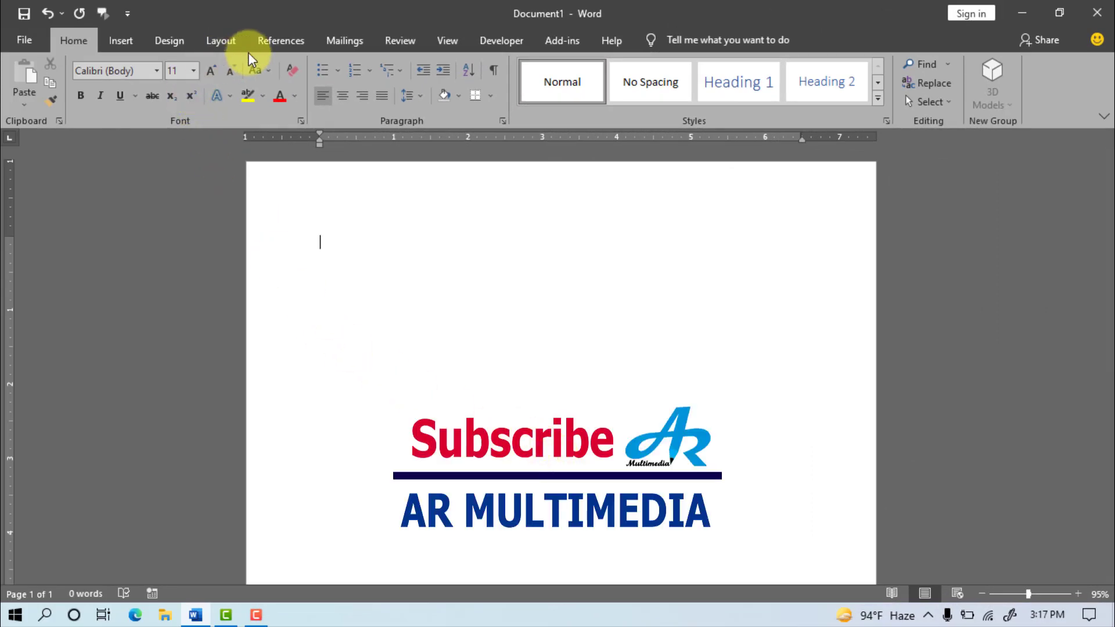
# - Set the page to A4 paper size with Narrow margins
pyautogui.click(221, 40)
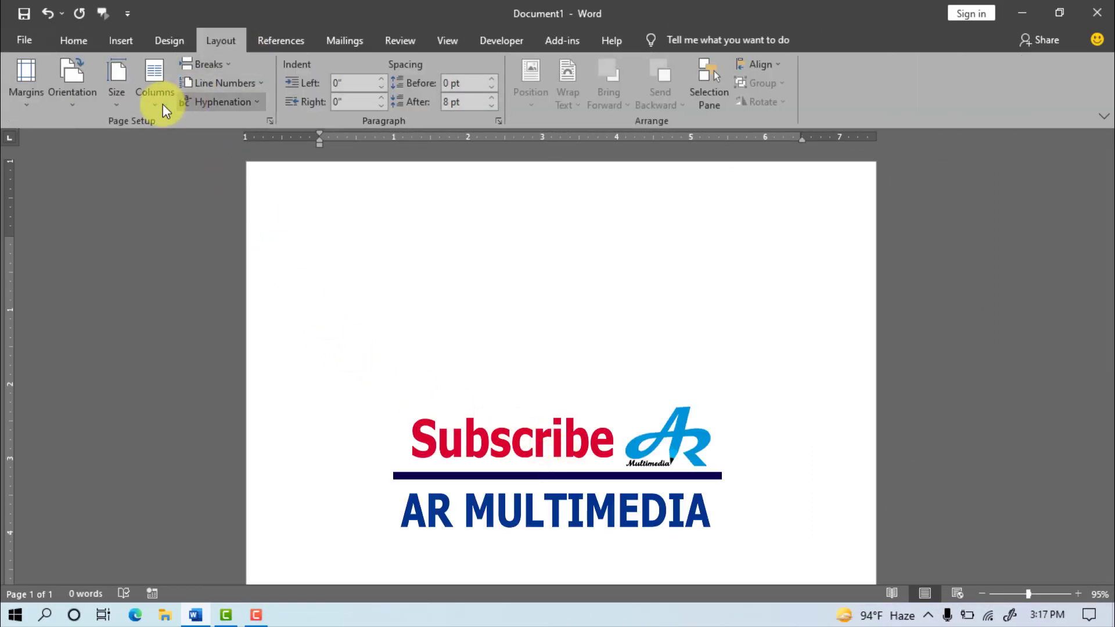
pyautogui.click(114, 107)
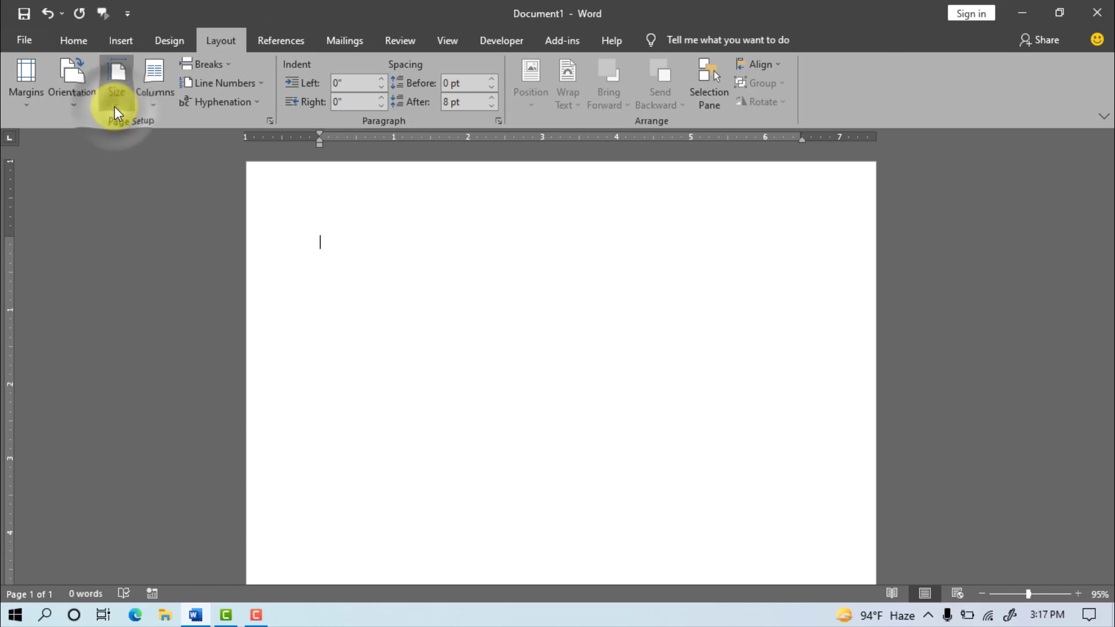
pyautogui.click(156, 283)
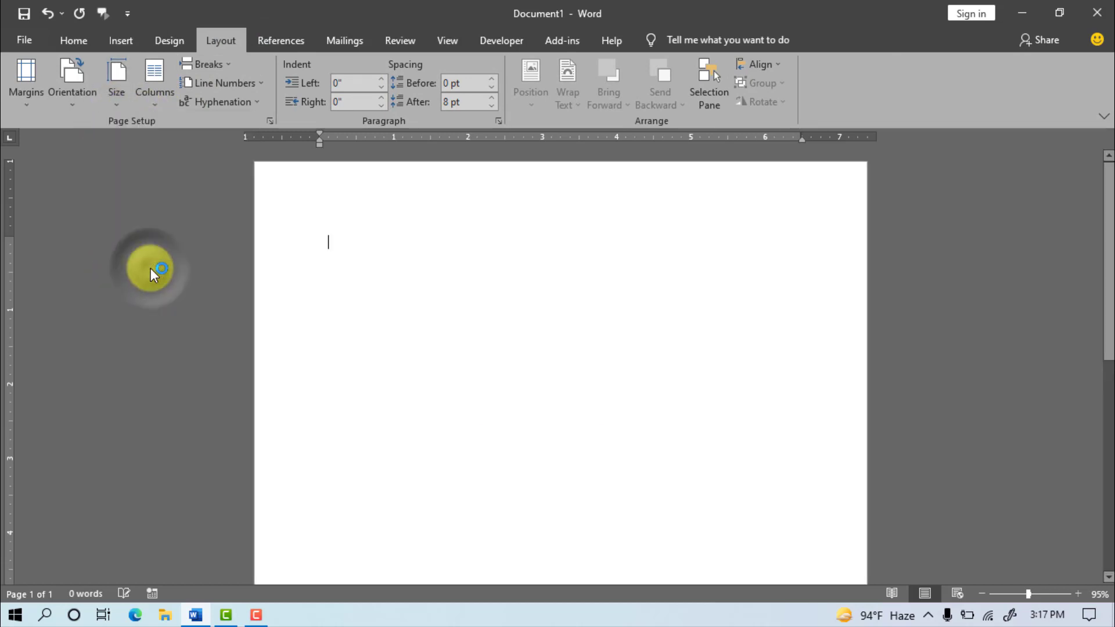
pyautogui.click(25, 104)
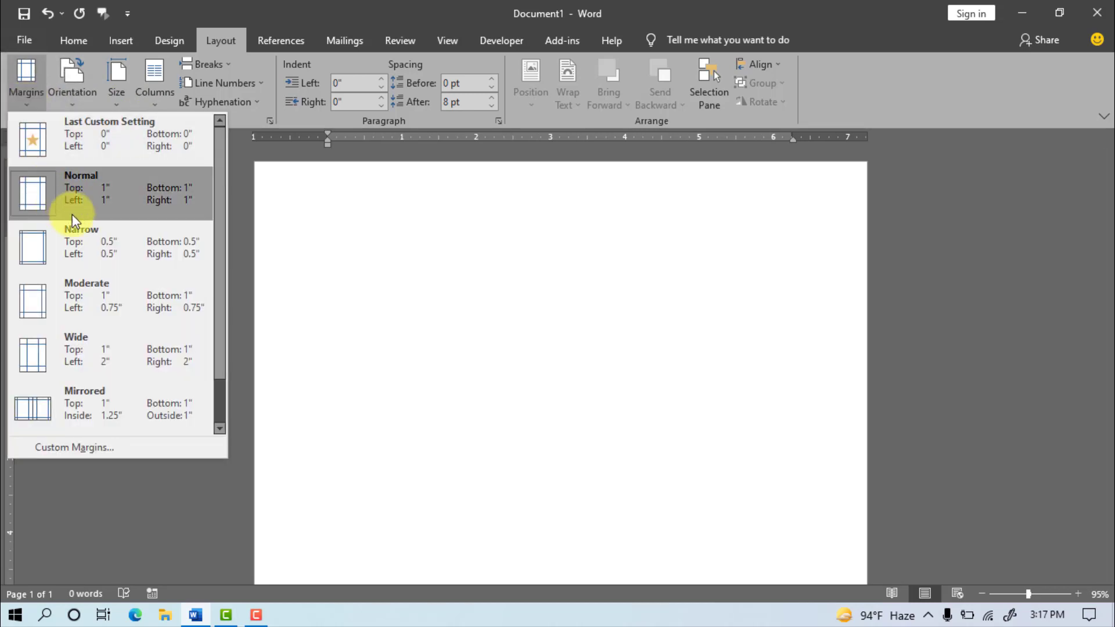
pyautogui.click(95, 242)
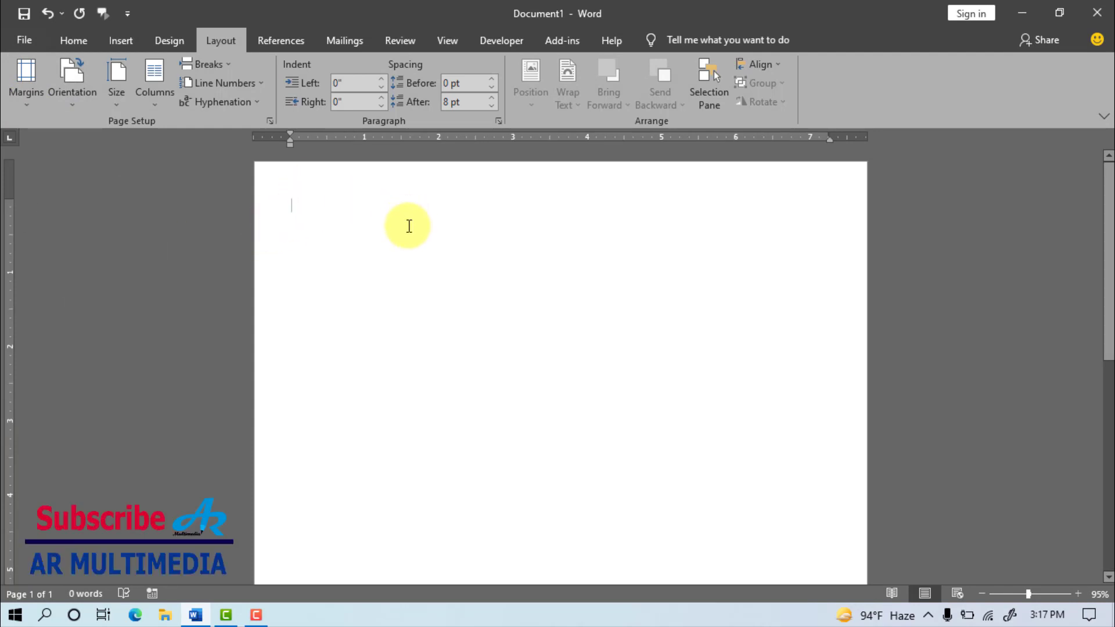
# - Draw a freeform shape across the page top with a diagonal step in its lower edge
pyautogui.click(119, 40)
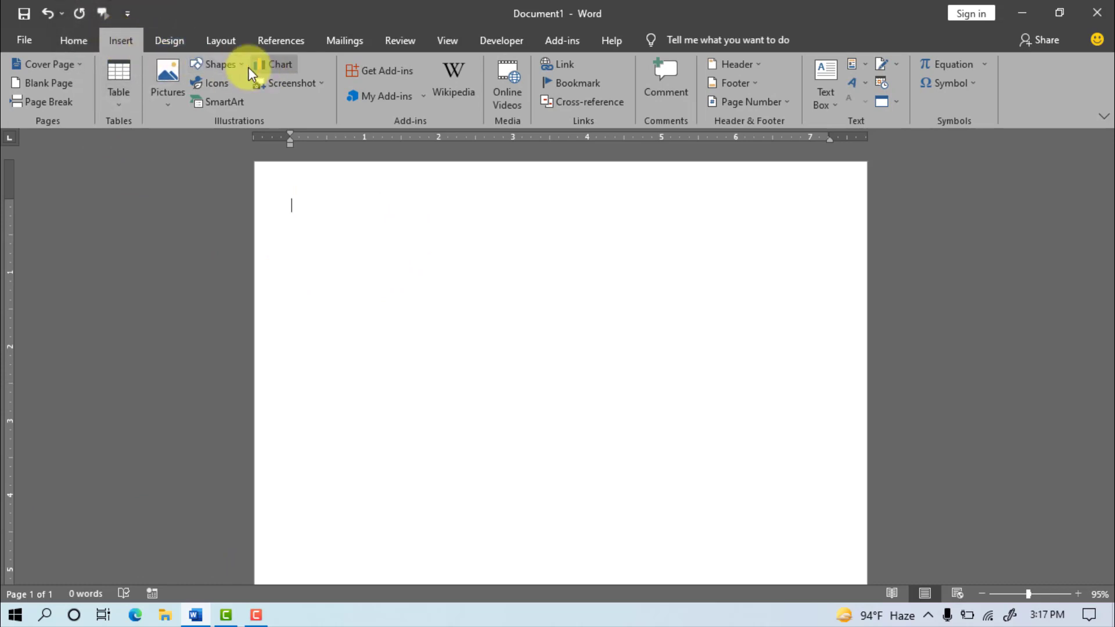
pyautogui.click(210, 67)
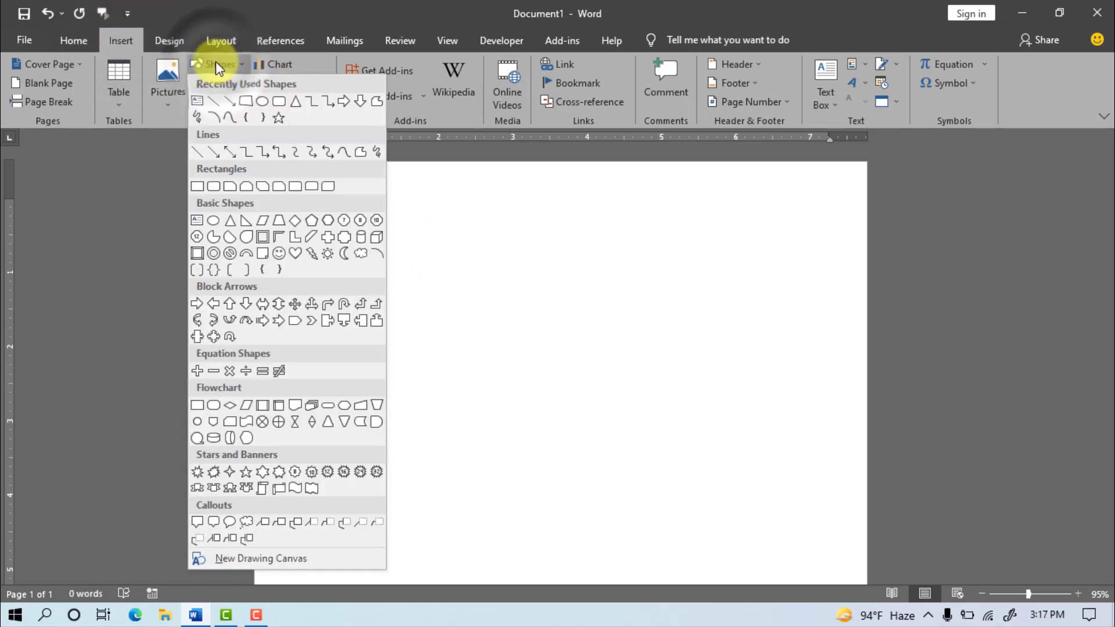
pyautogui.click(375, 103)
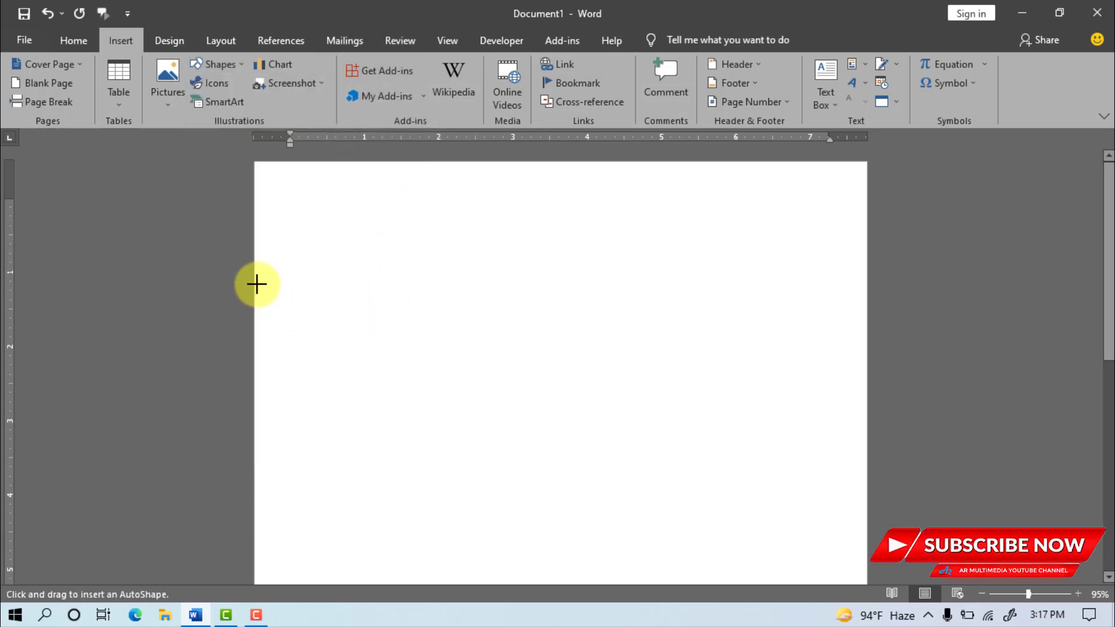
pyautogui.moveTo(256, 284)
pyautogui.mouseDown()
pyautogui.moveTo(360, 283)
pyautogui.moveTo(388, 259)
pyautogui.moveTo(762, 238)
pyautogui.mouseUp()
pyautogui.click(877, 259)
pyautogui.click(877, 157)
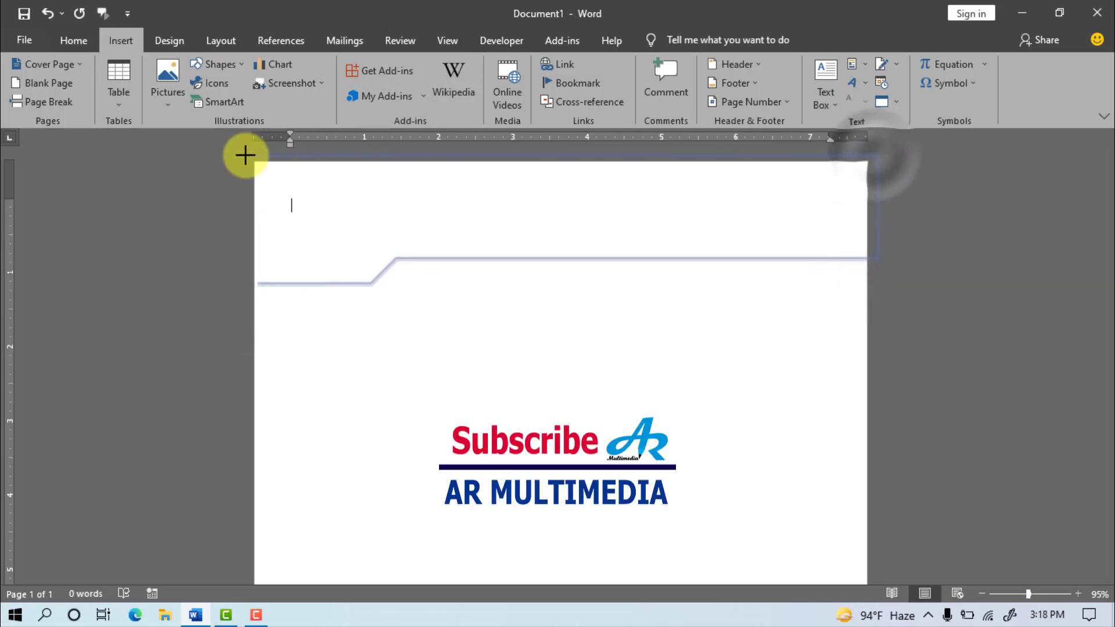
pyautogui.click(244, 155)
pyautogui.click(259, 282)
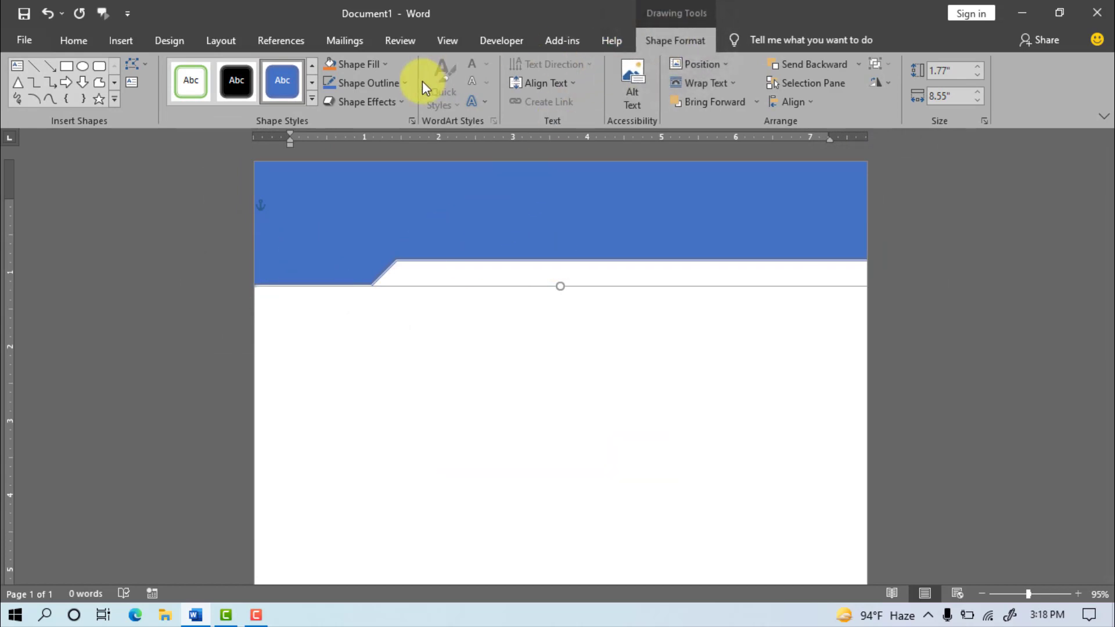
# - Fill the header shape dark blue and remove its outline
pyautogui.click(382, 63)
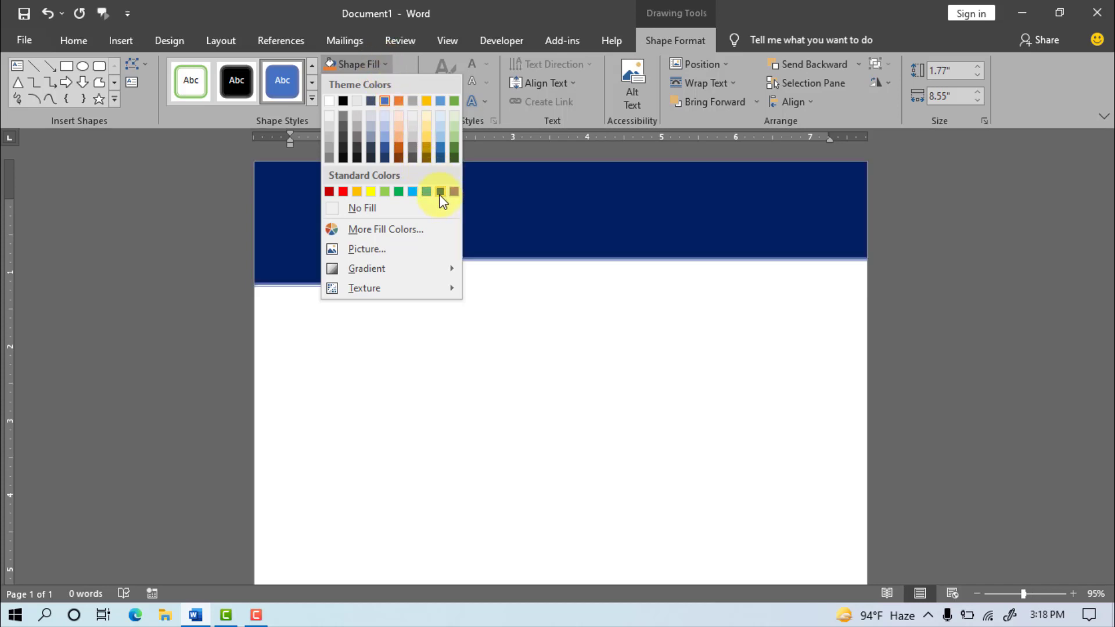
pyautogui.click(440, 192)
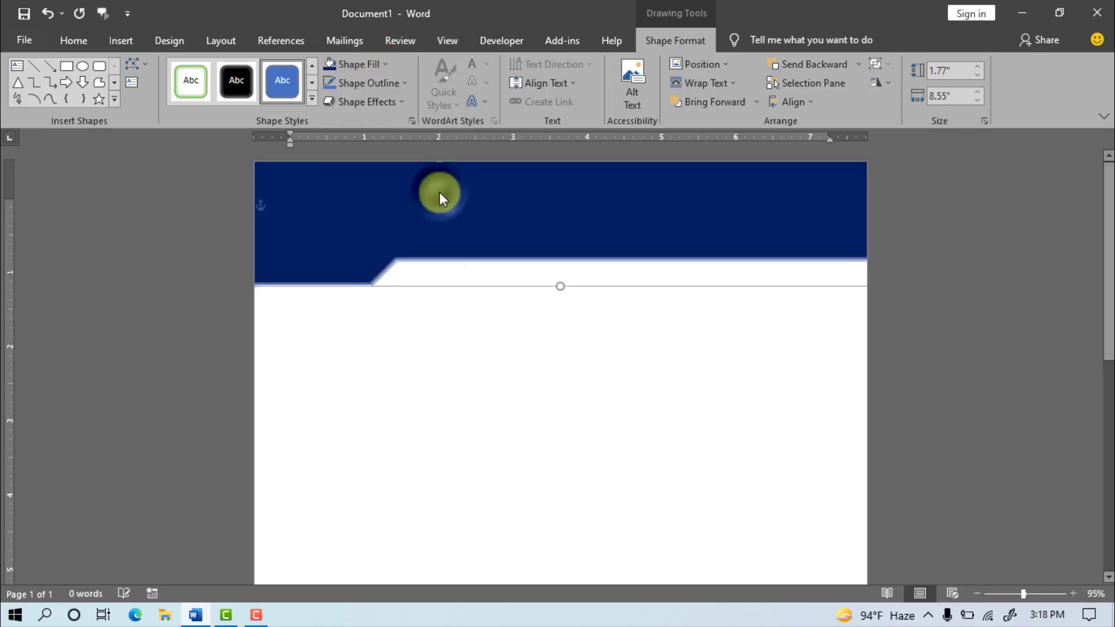
pyautogui.click(370, 87)
pyautogui.click(386, 227)
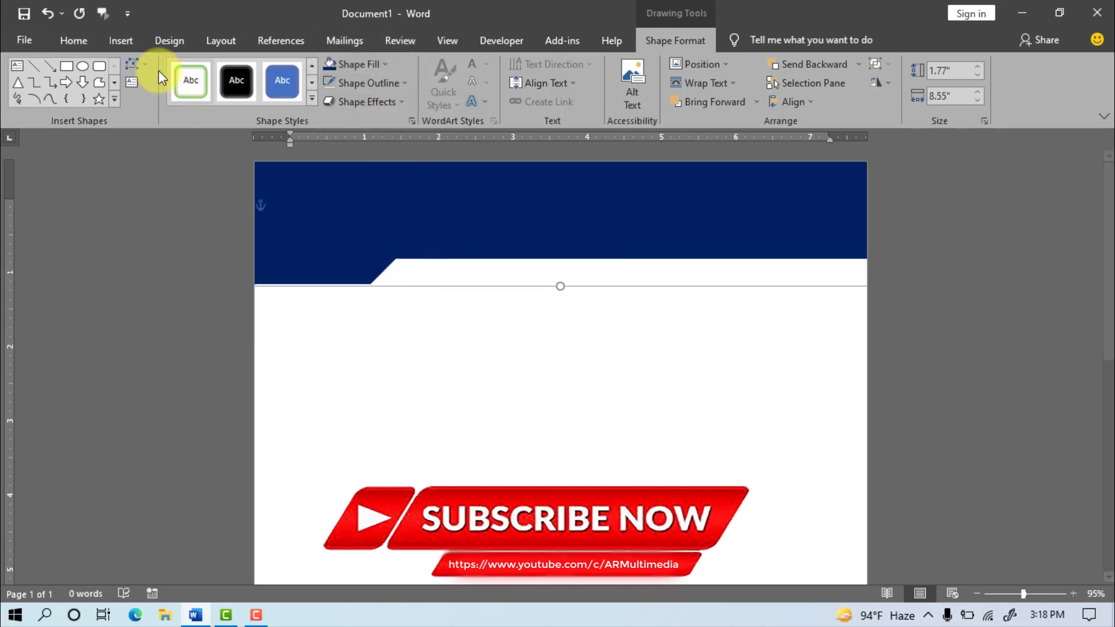
# - Duplicate the navy header shape with copy and paste
pyautogui.click(74, 41)
pyautogui.hotkey('ctrl', 'c')
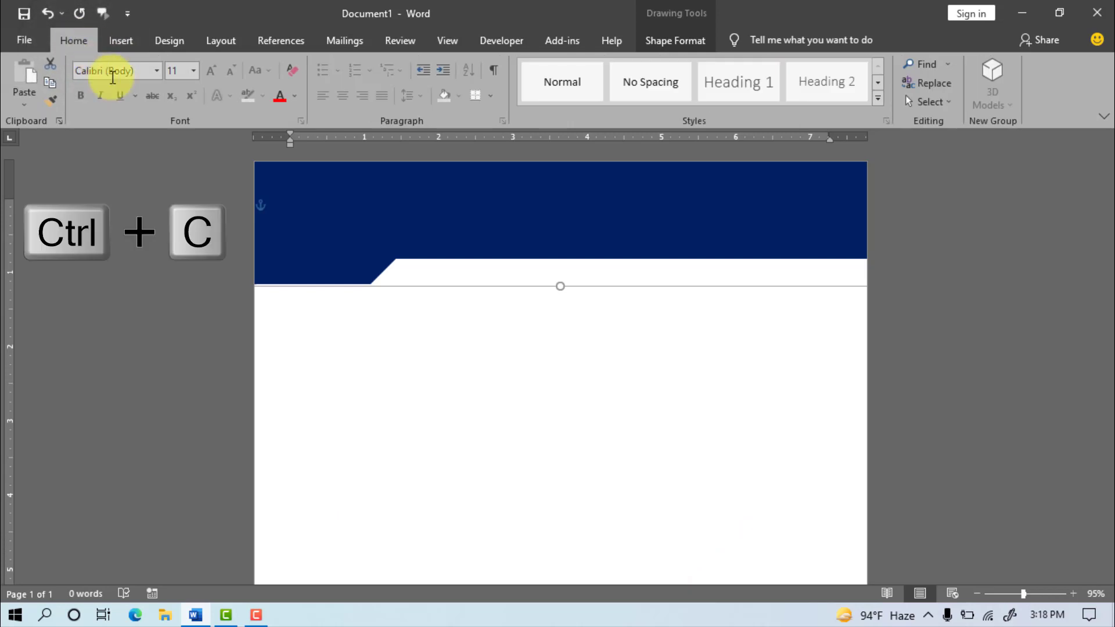
pyautogui.hotkey('ctrl', 'v')
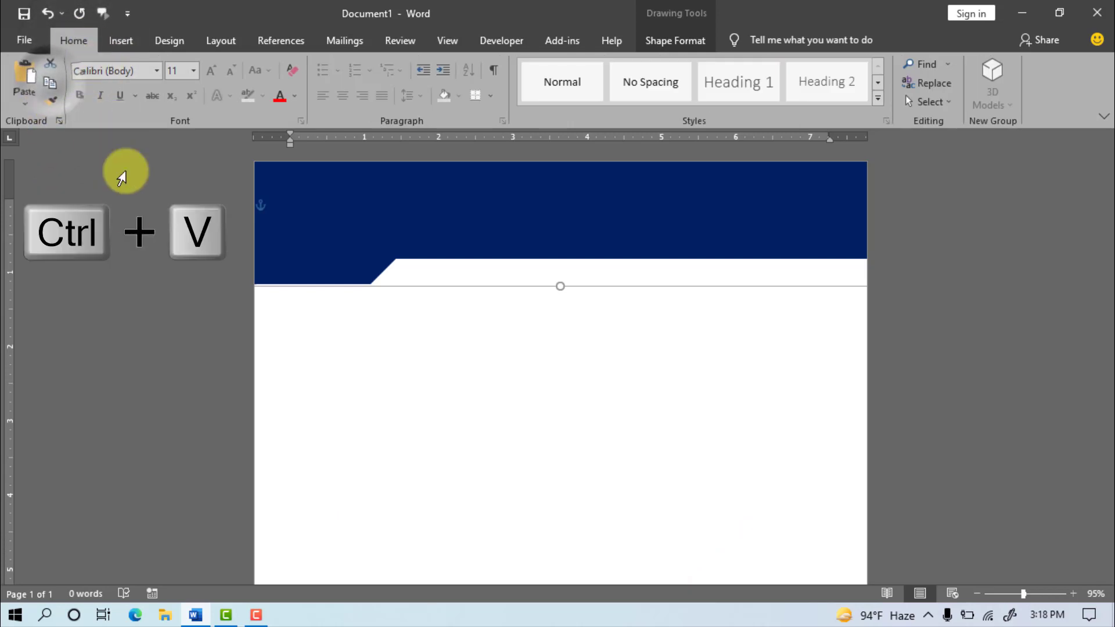
pyautogui.click(27, 75)
pyautogui.moveTo(336, 172); pyautogui.dragTo(365, 230)
# - Fill the copy light grey and move it up over the navy shape, leaving a stripe
pyautogui.click(670, 39)
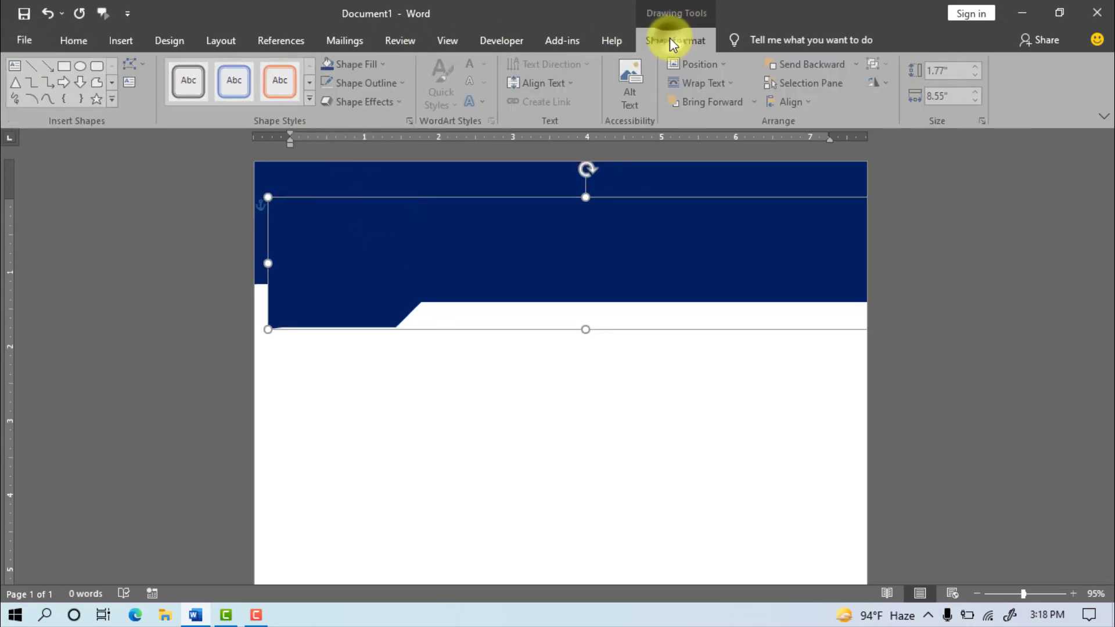
pyautogui.click(386, 64)
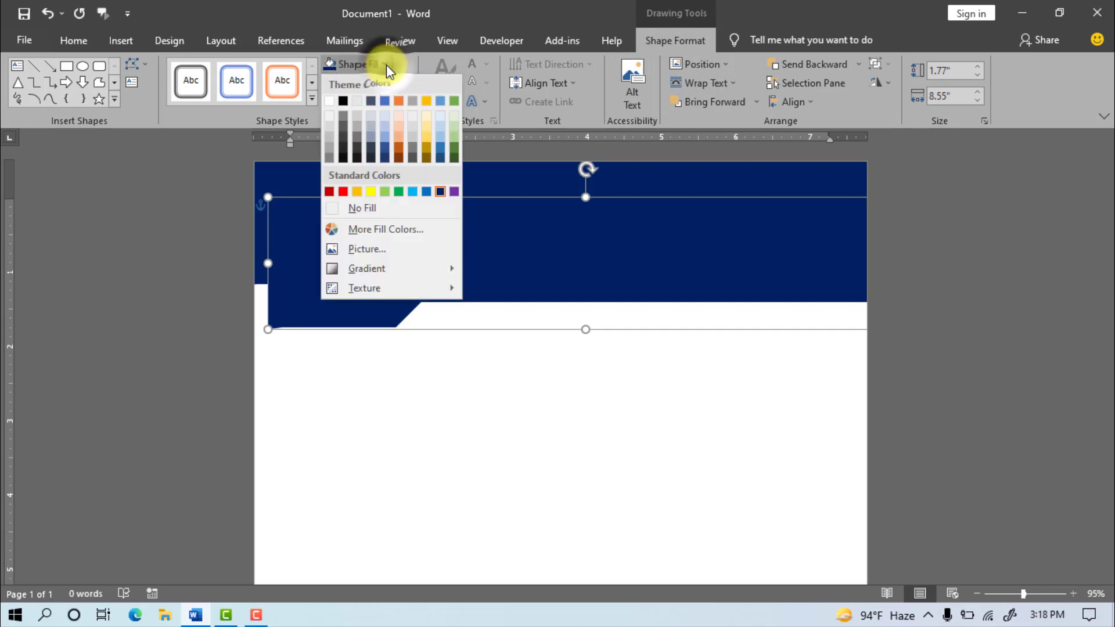
pyautogui.click(332, 126)
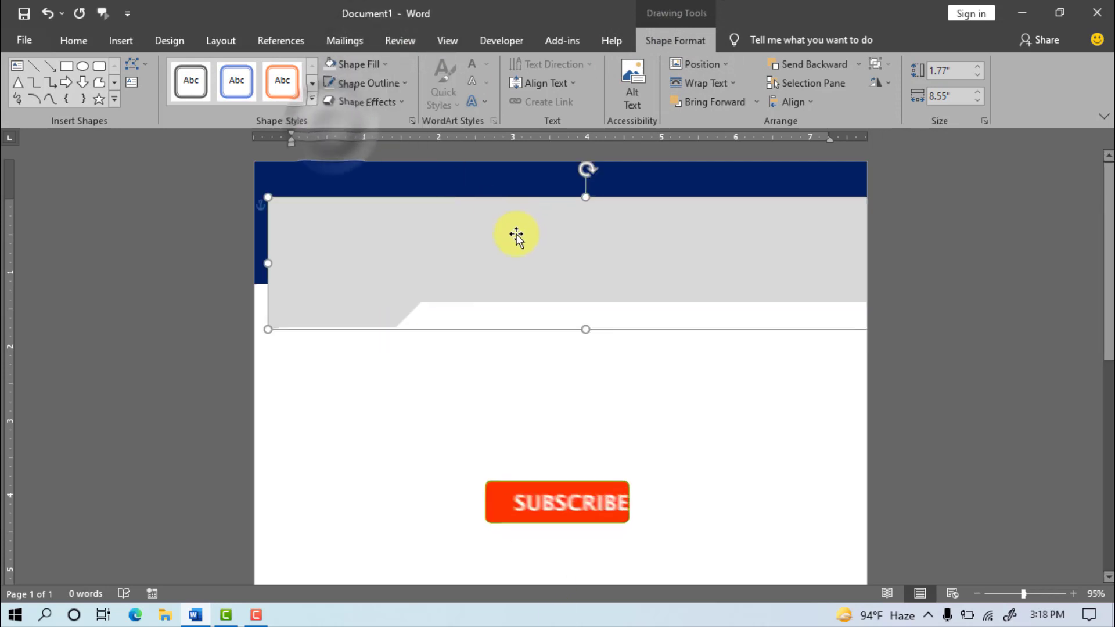
pyautogui.moveTo(515, 236); pyautogui.dragTo(469, 182)
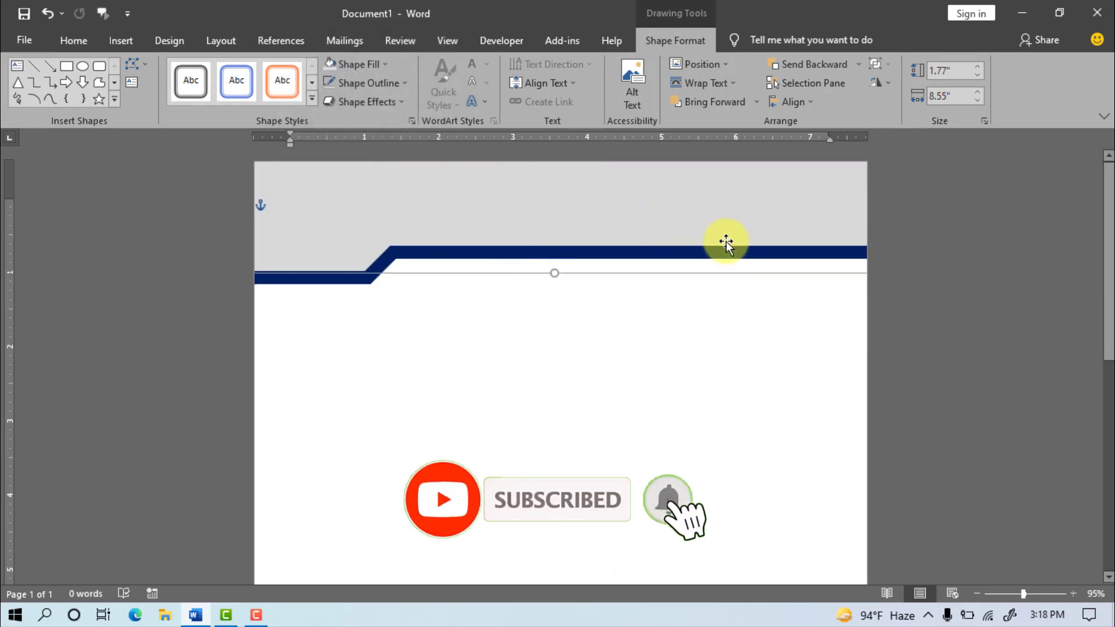
pyautogui.moveTo(726, 243); pyautogui.dragTo(726, 245)
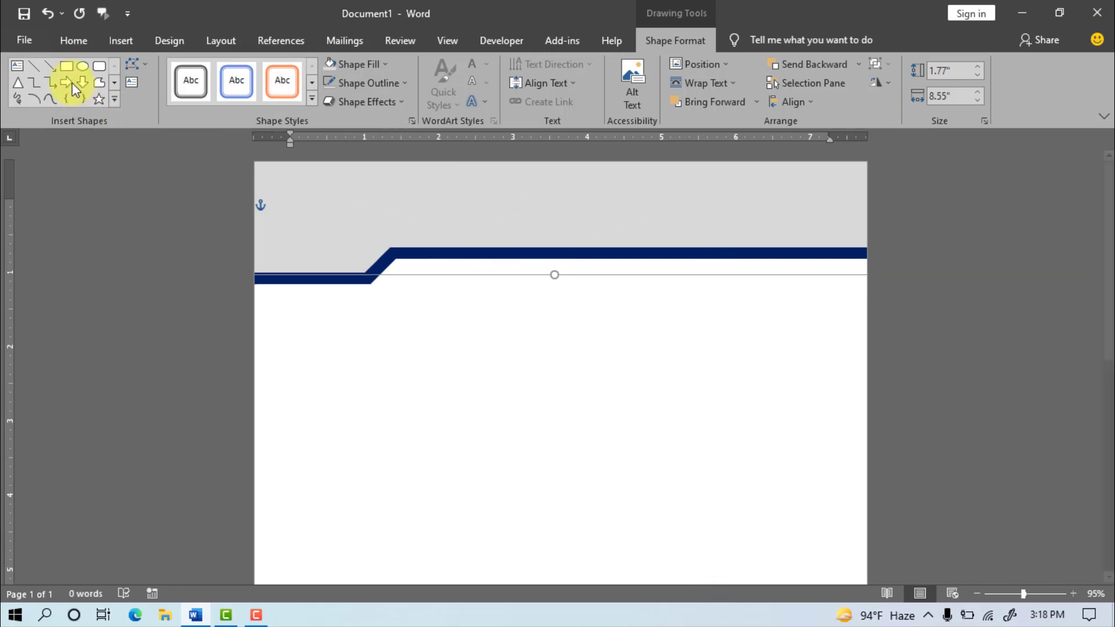
# - Add a black copy of the header shape aligned to the page top, revealing grey and navy stripes
pyautogui.click(73, 41)
pyautogui.hotkey('ctrl', 'c')
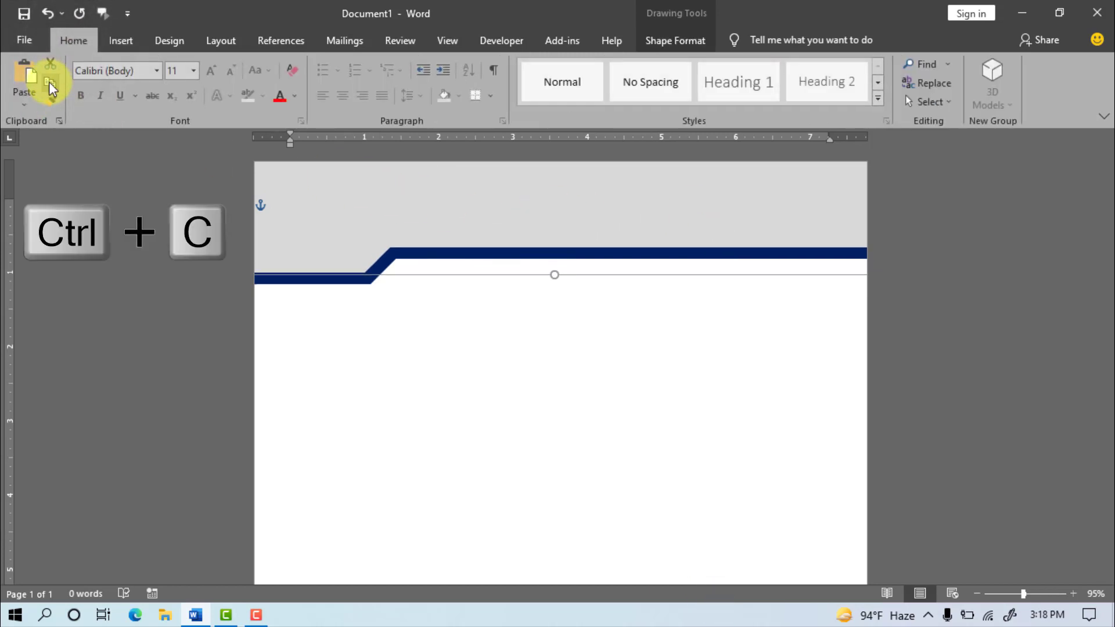
pyautogui.hotkey('ctrl', 'v')
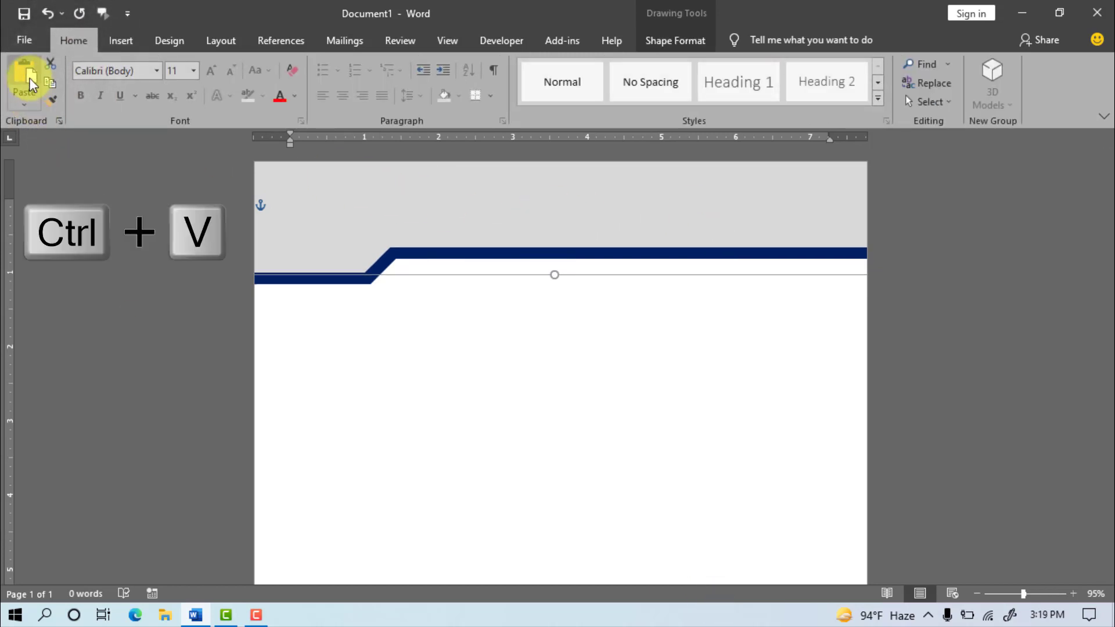
pyautogui.moveTo(356, 212); pyautogui.dragTo(356, 192)
pyautogui.click(669, 43)
pyautogui.click(385, 64)
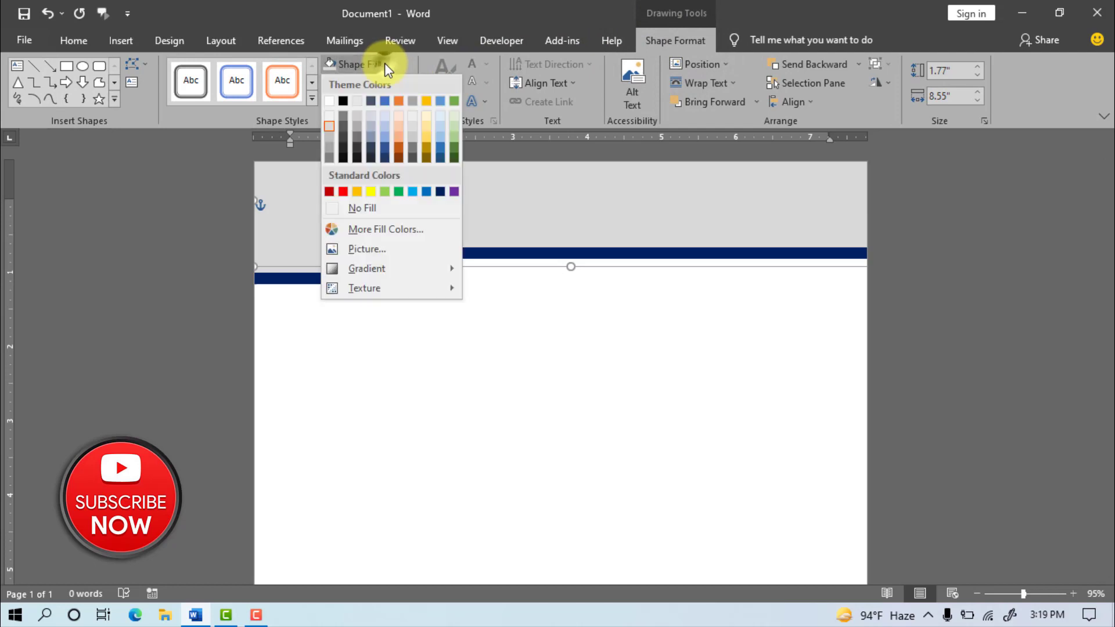
pyautogui.click(342, 102)
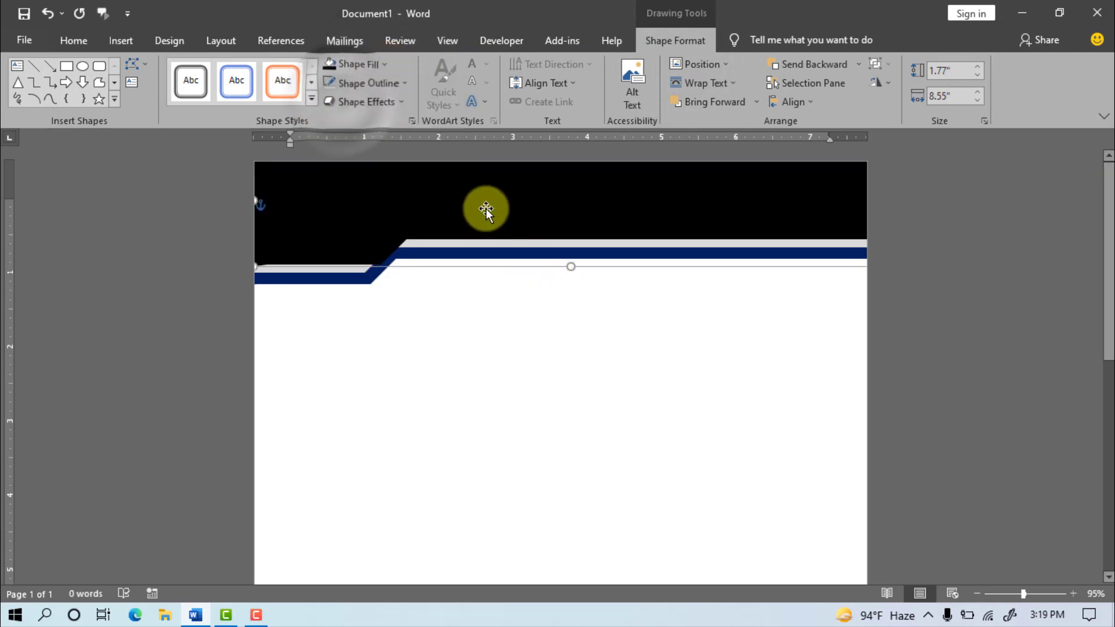
pyautogui.click(450, 195)
pyautogui.moveTo(454, 199); pyautogui.dragTo(456, 197)
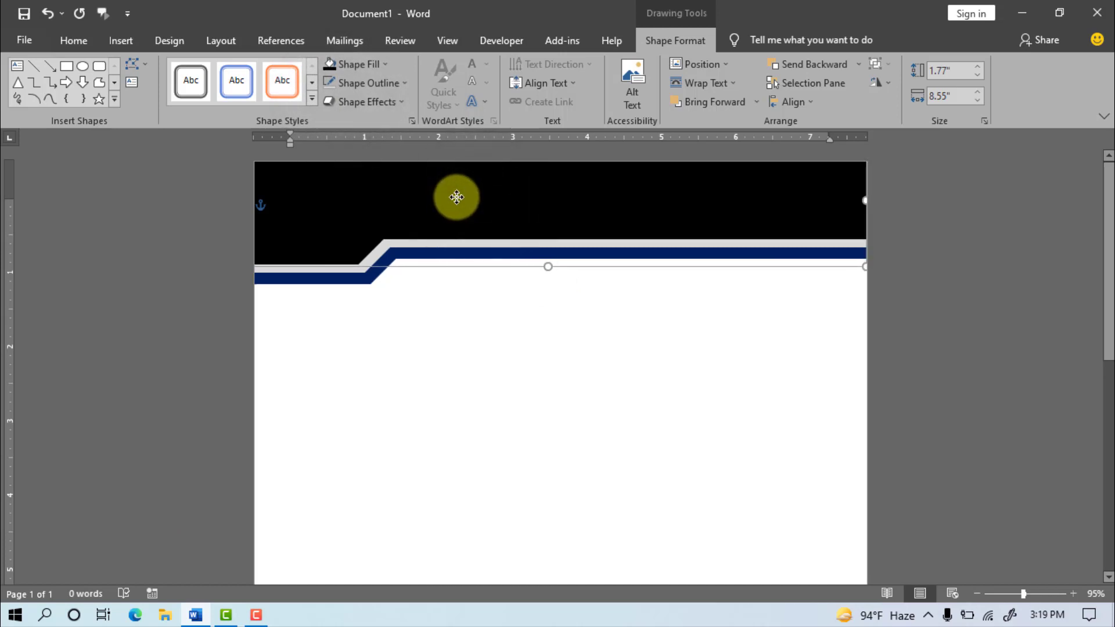
# - Select the three header shapes and group them into one object
pyautogui.press('shift')
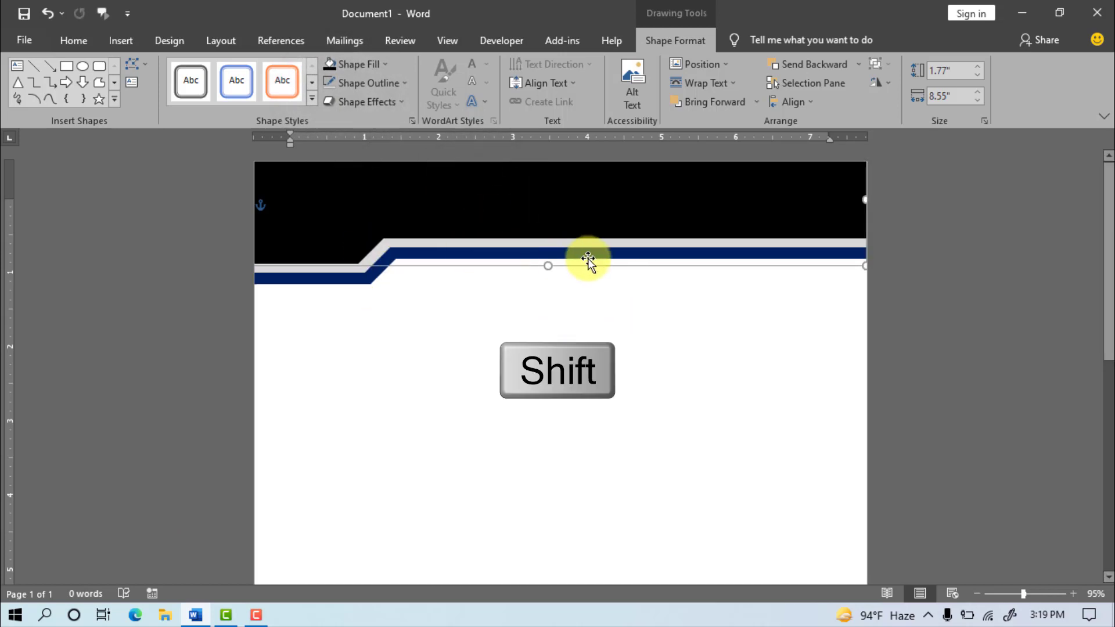
pyautogui.keyDown('shift'); pyautogui.click(316, 273); pyautogui.keyUp('shift')
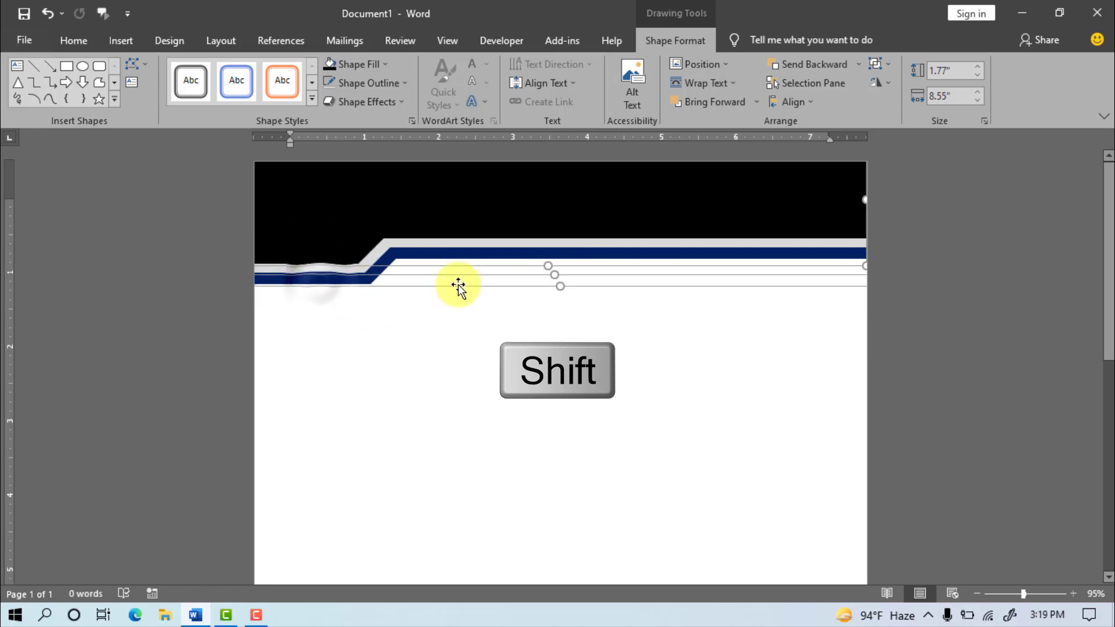
pyautogui.keyDown('shift'); pyautogui.click(565, 273); pyautogui.keyUp('shift')
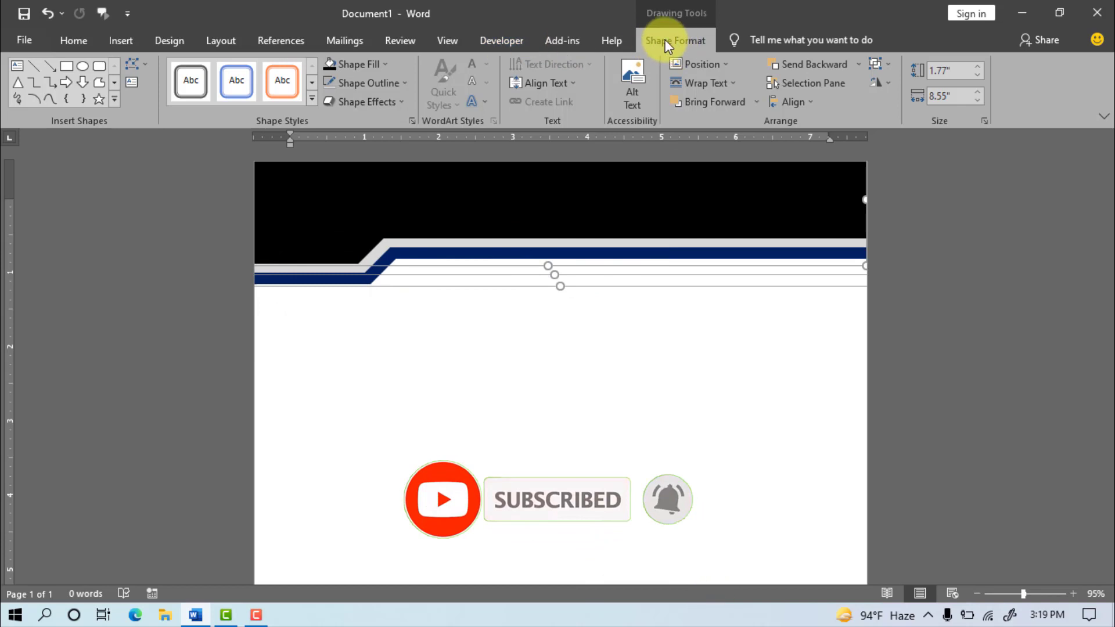
pyautogui.click(886, 63)
pyautogui.click(880, 84)
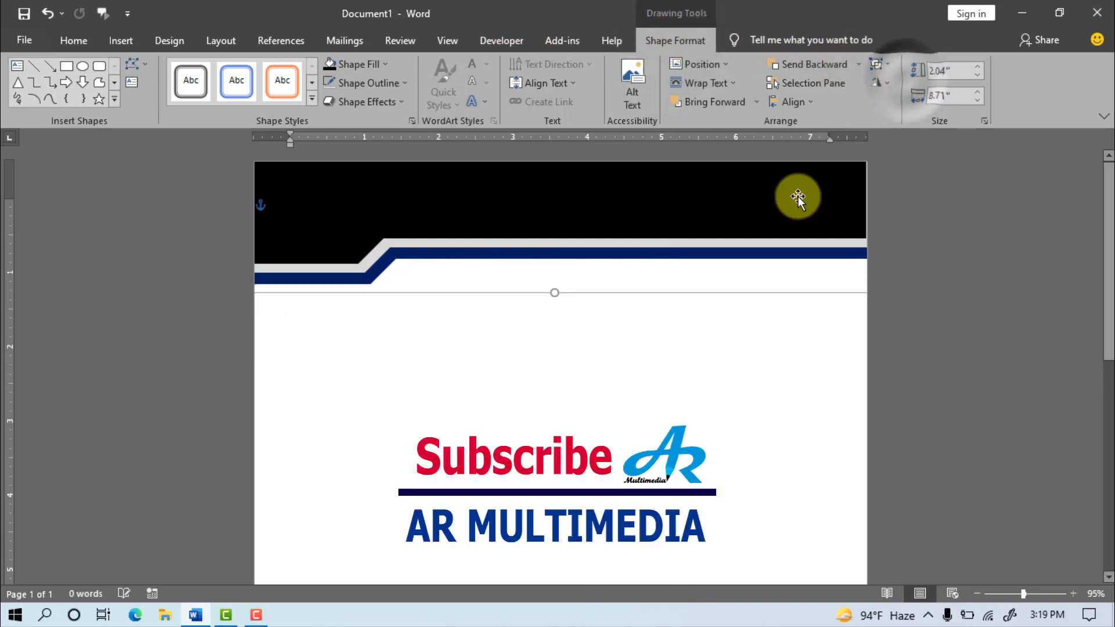
# - Insert WordArt and move it into the black header band
pyautogui.click(614, 402)
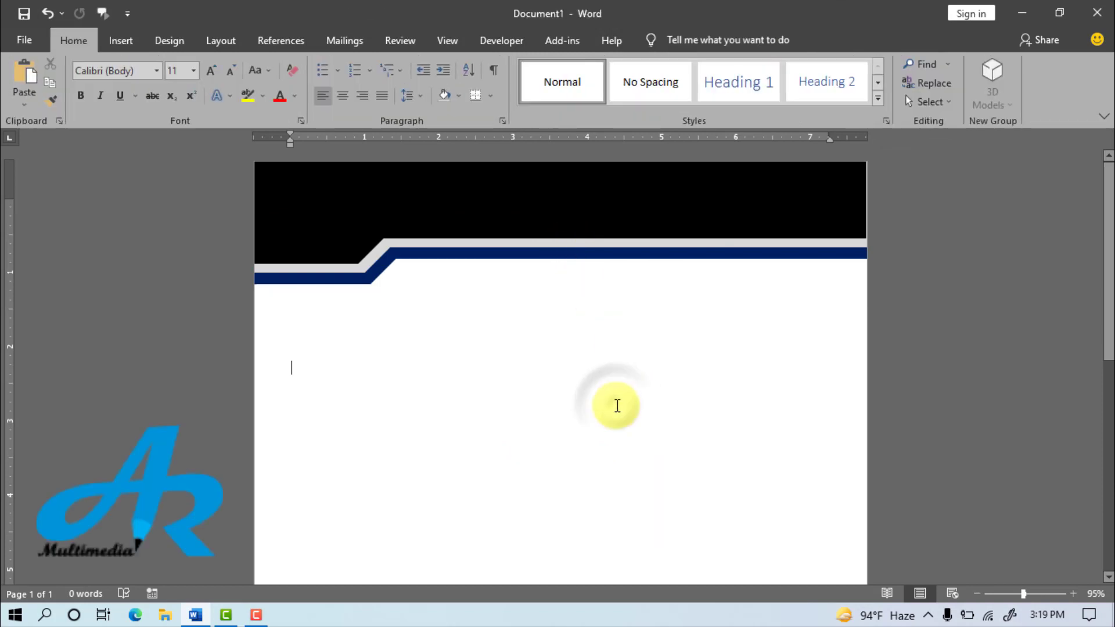
pyautogui.click(120, 40)
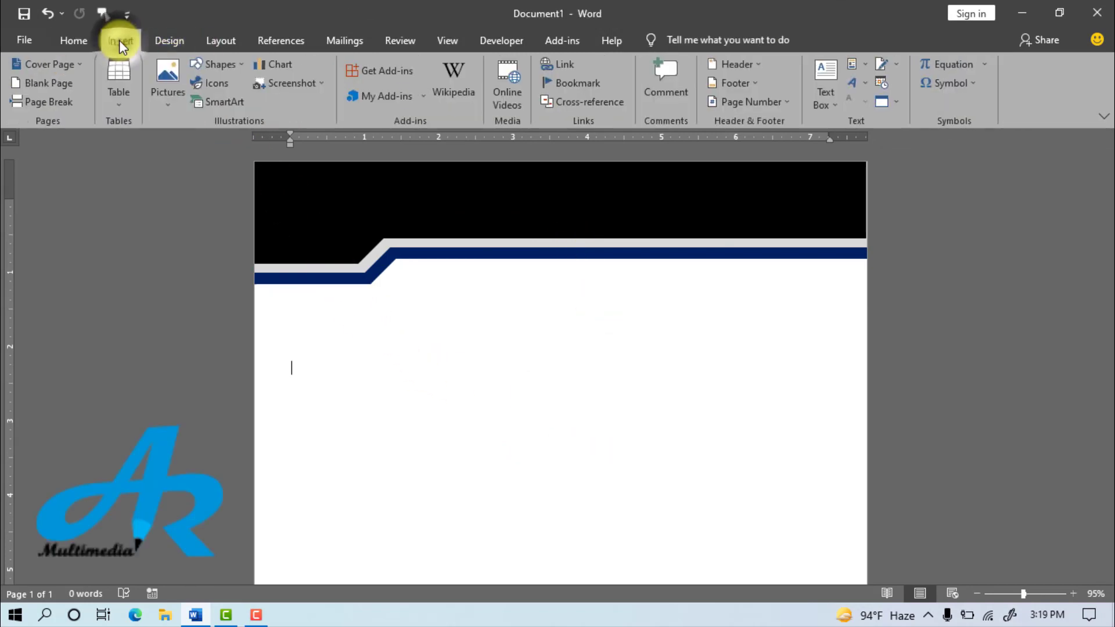
pyautogui.click(852, 87)
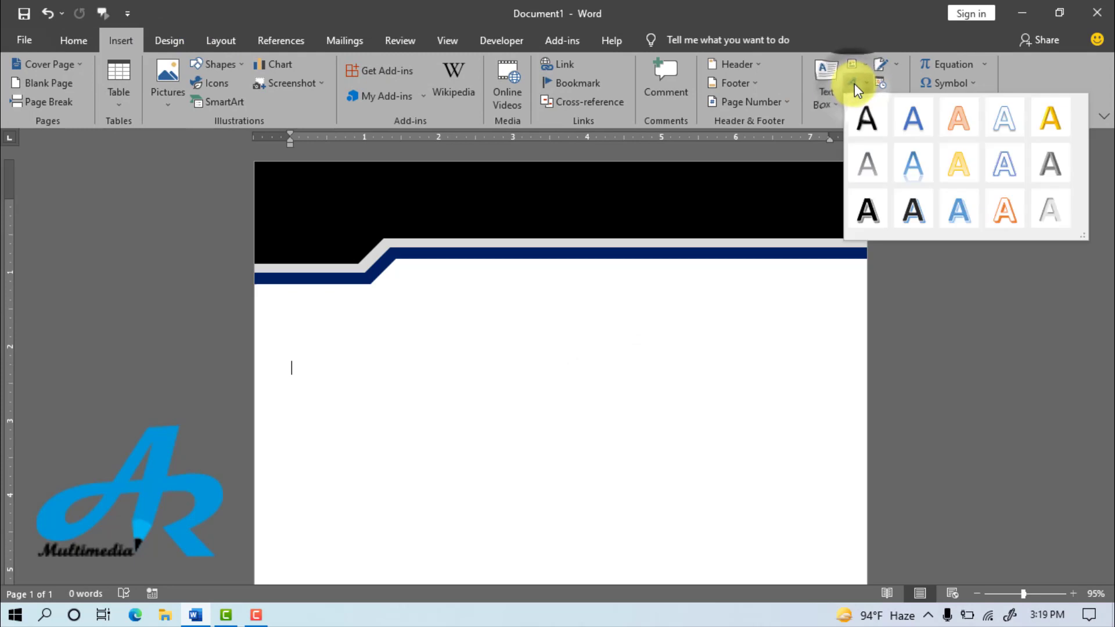
pyautogui.click(1009, 124)
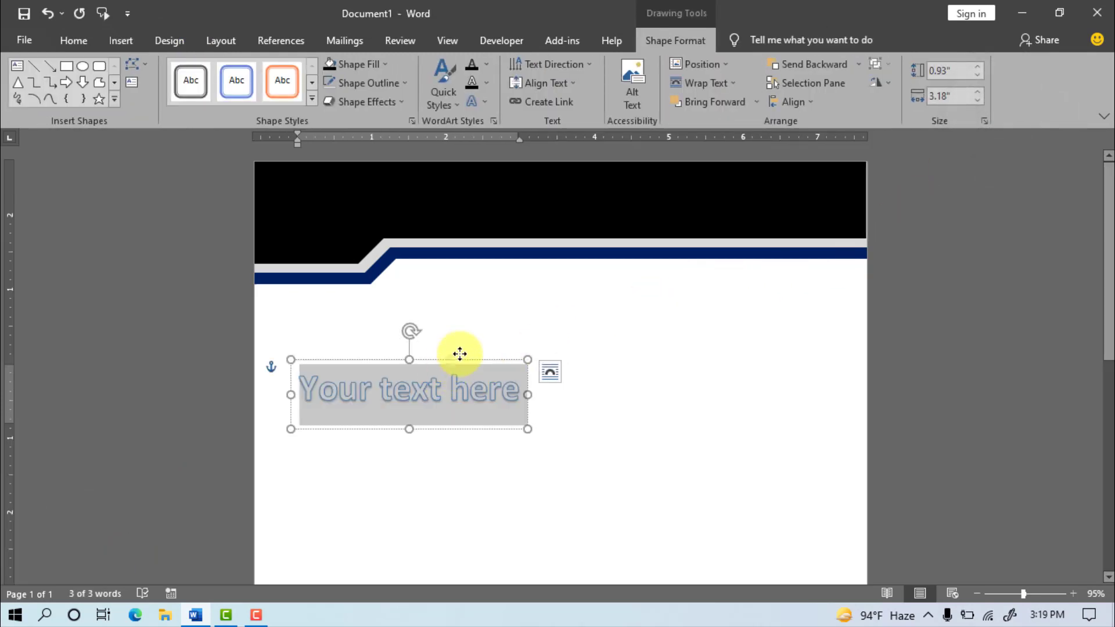
pyautogui.moveTo(438, 360); pyautogui.dragTo(580, 156)
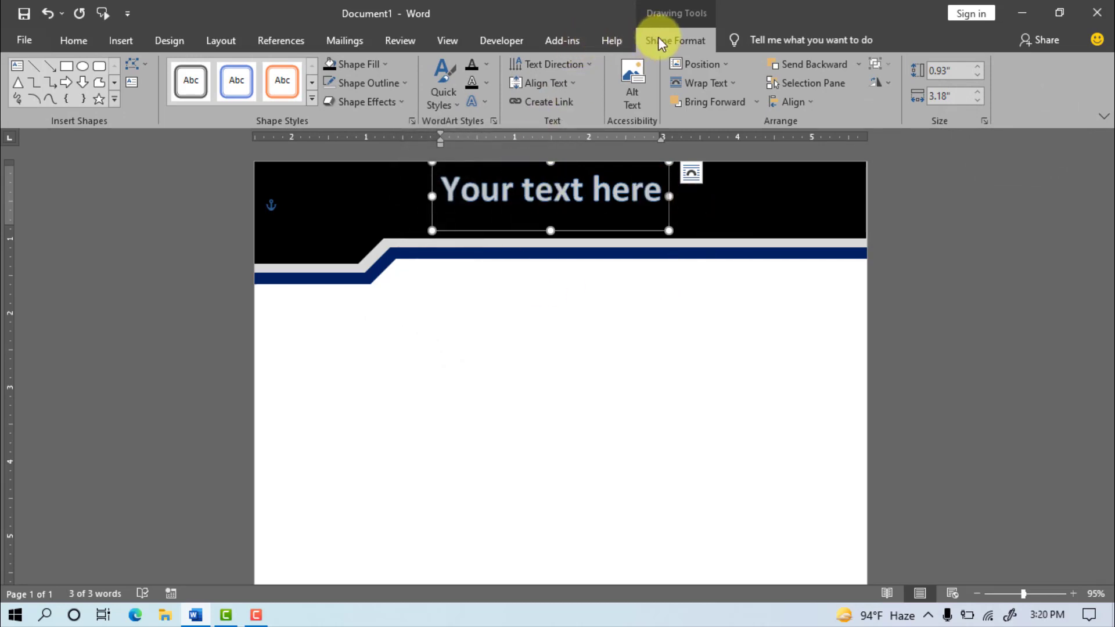
# - Give the WordArt text no outline and a light blue fill
pyautogui.click(486, 82)
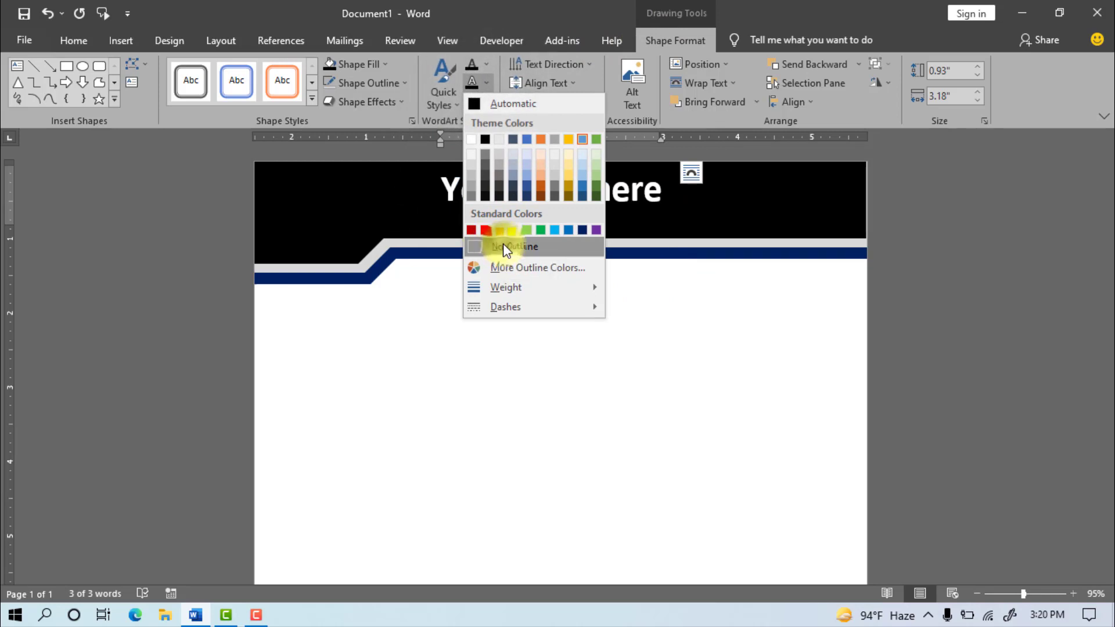
pyautogui.click(503, 245)
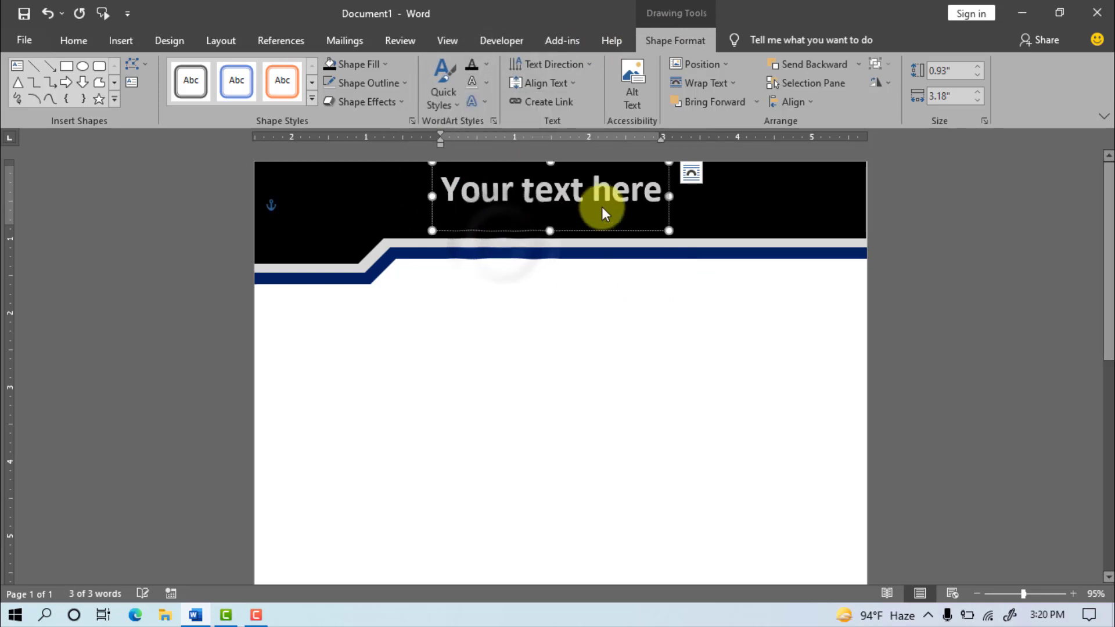
pyautogui.click(488, 63)
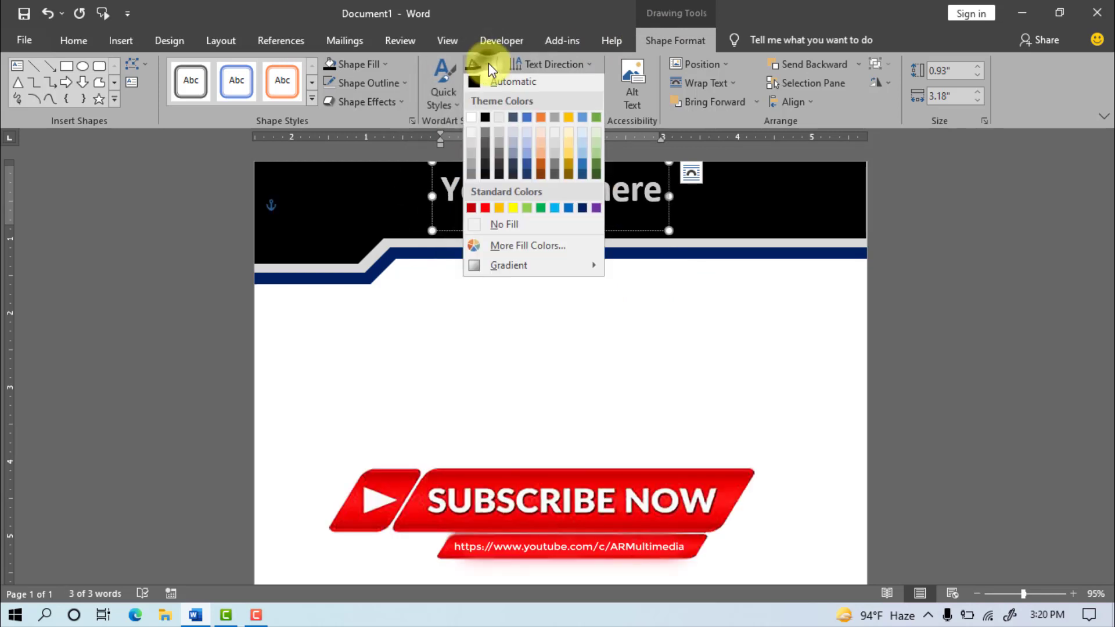
pyautogui.click(555, 211)
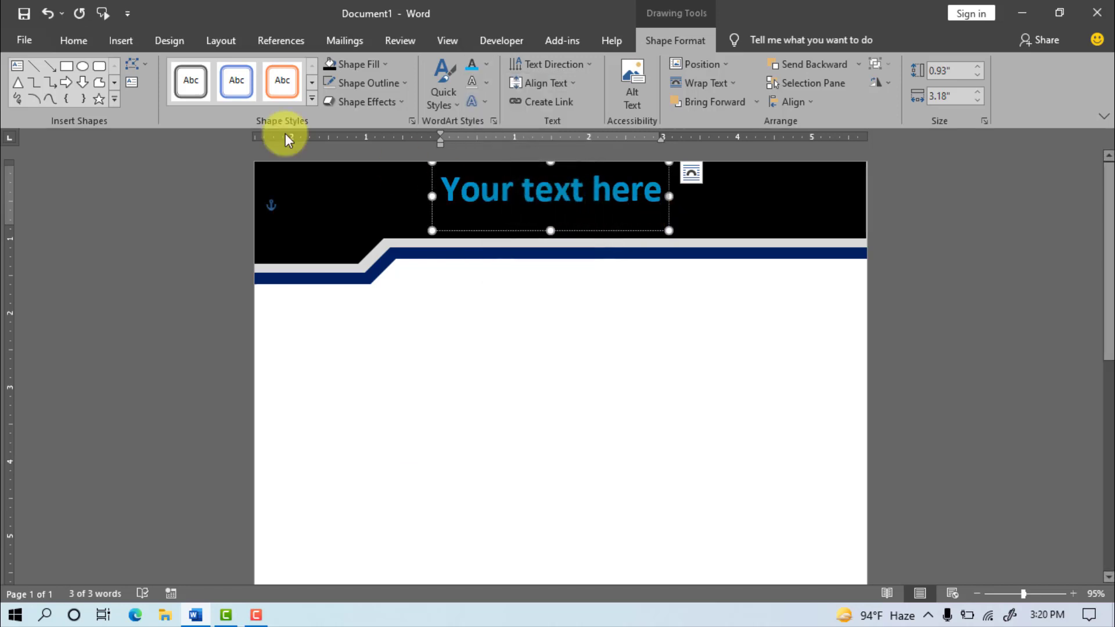
# - Set the WordArt to 40 pt, change it to 'COMPANY NAME HERE' and position it in the band
pyautogui.click(74, 39)
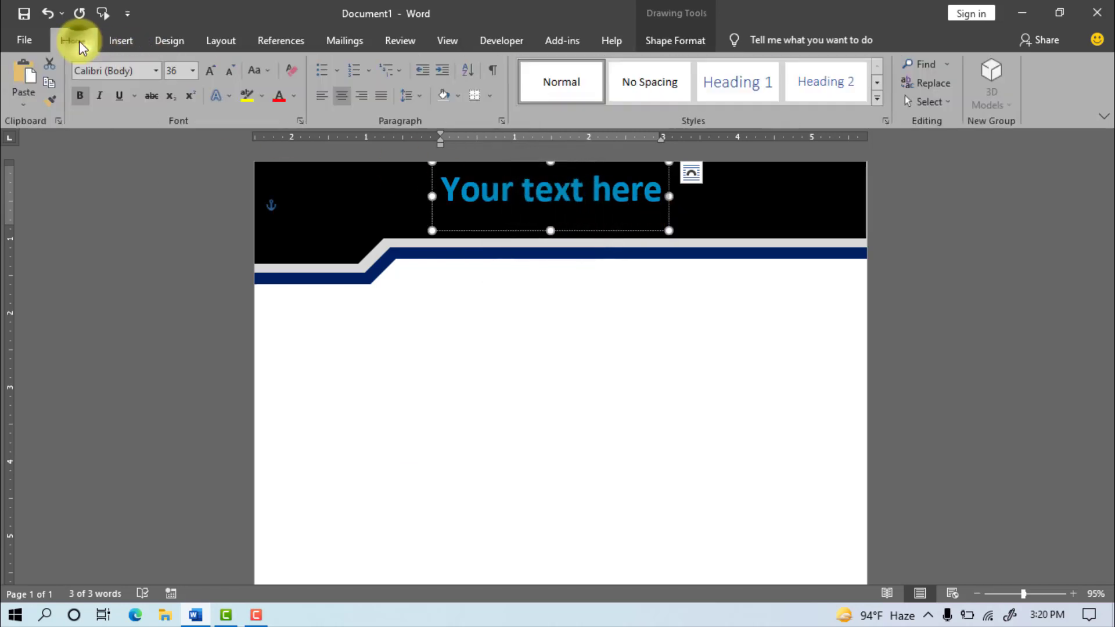
pyautogui.click(175, 72)
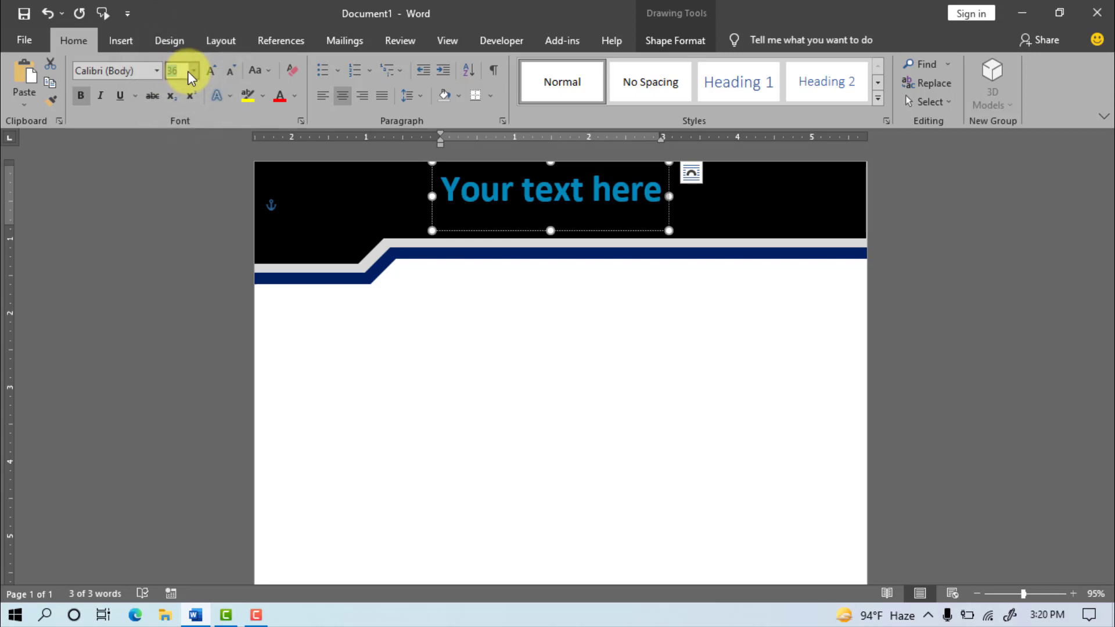
pyautogui.write('40')
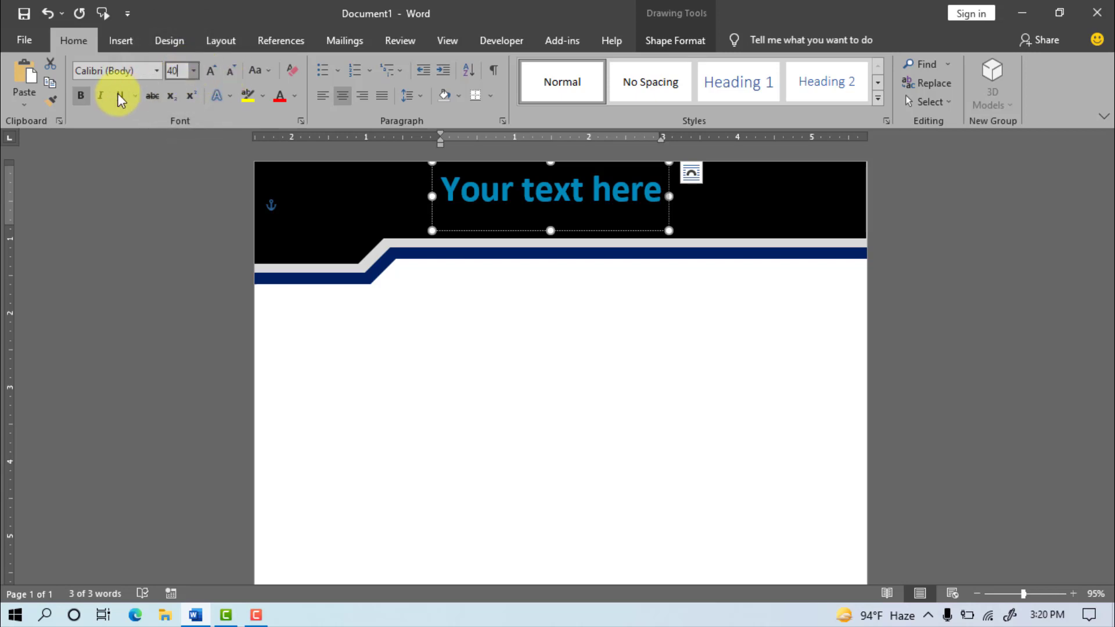
pyautogui.click(502, 200)
pyautogui.moveTo(443, 182); pyautogui.dragTo(693, 197)
pyautogui.write('COMPANY')
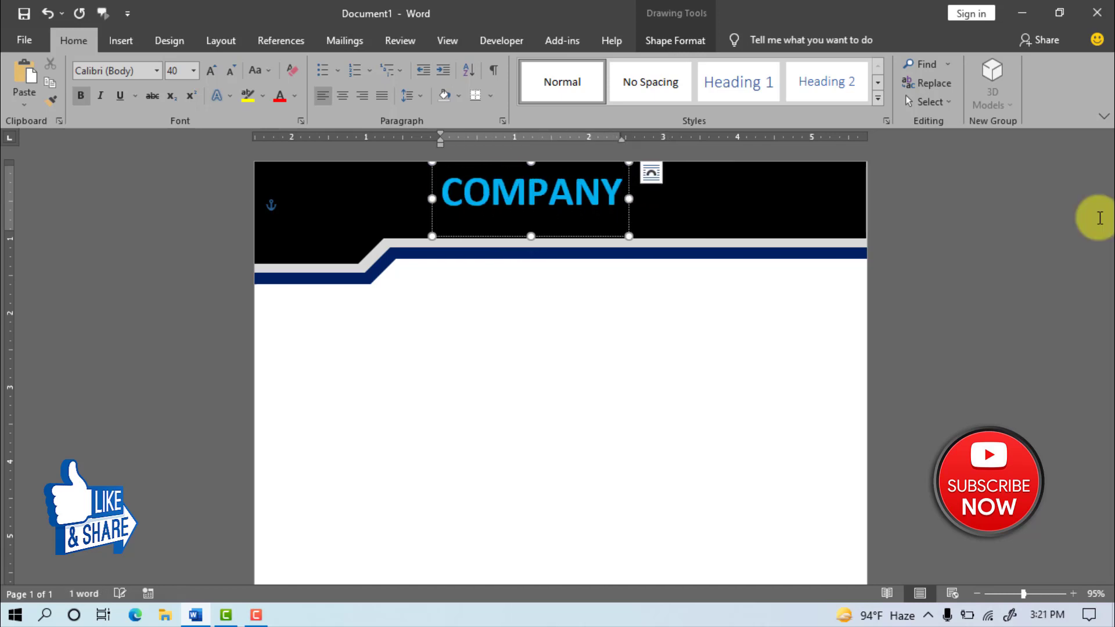
pyautogui.write(' NAME HERE')
pyautogui.moveTo(639, 229); pyautogui.dragTo(559, 217)
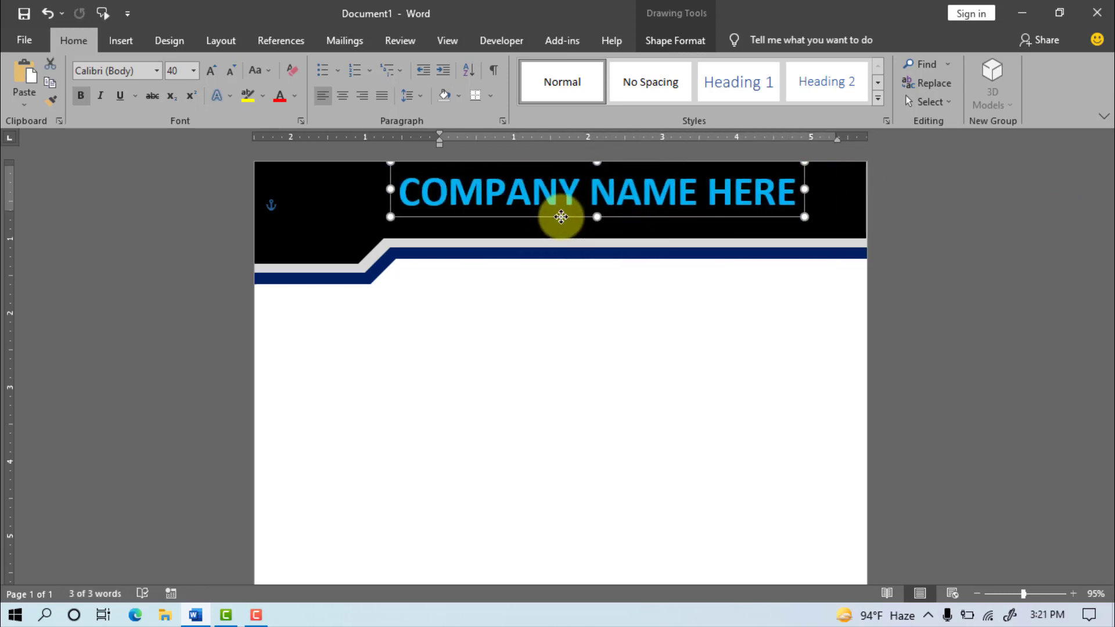
# - Draw a text box below the company name in the header
pyautogui.click(1001, 302)
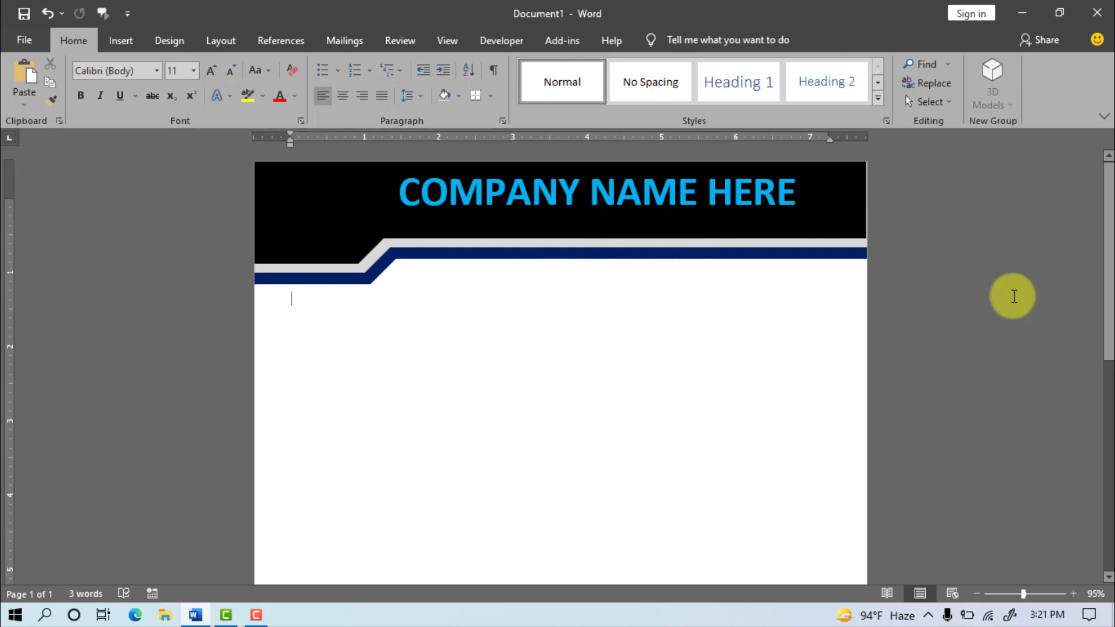
pyautogui.click(124, 42)
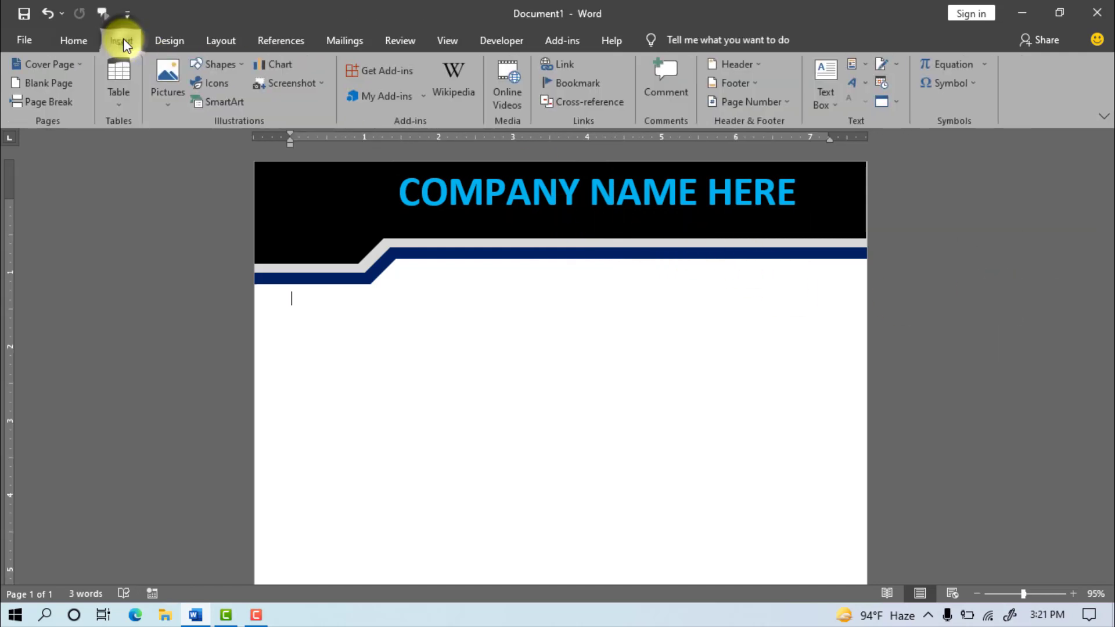
pyautogui.click(828, 90)
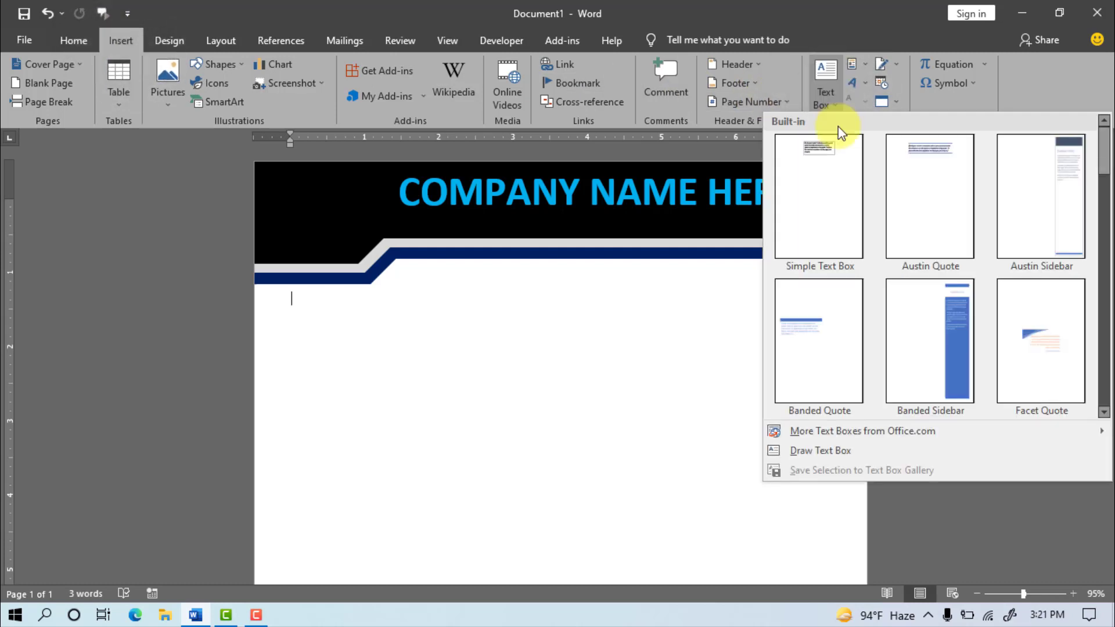
pyautogui.click(813, 452)
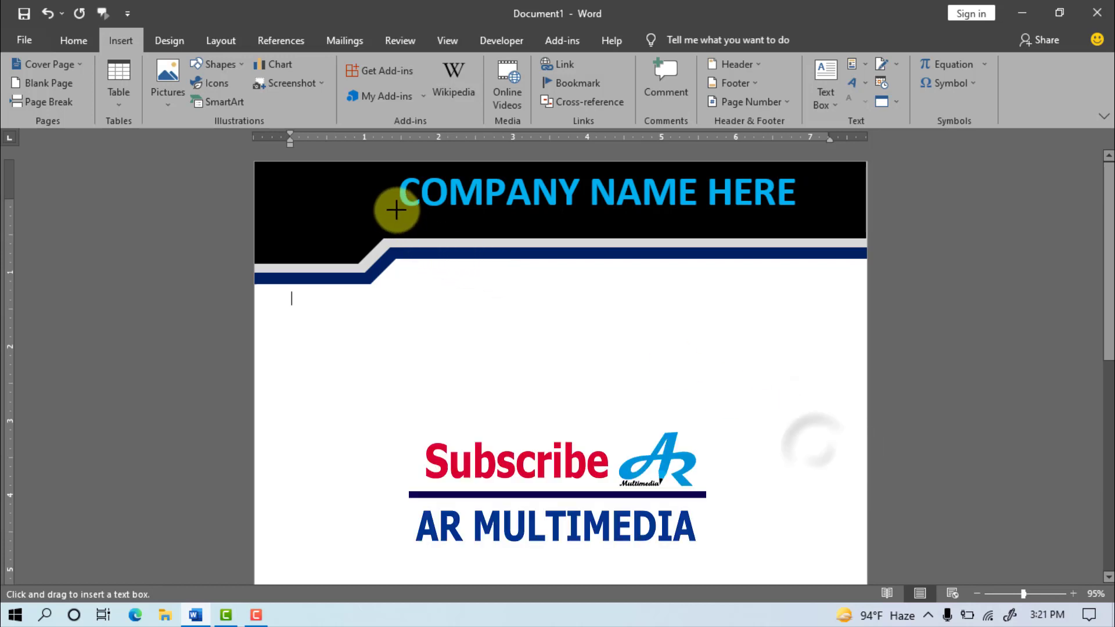
pyautogui.moveTo(392, 209); pyautogui.dragTo(796, 238)
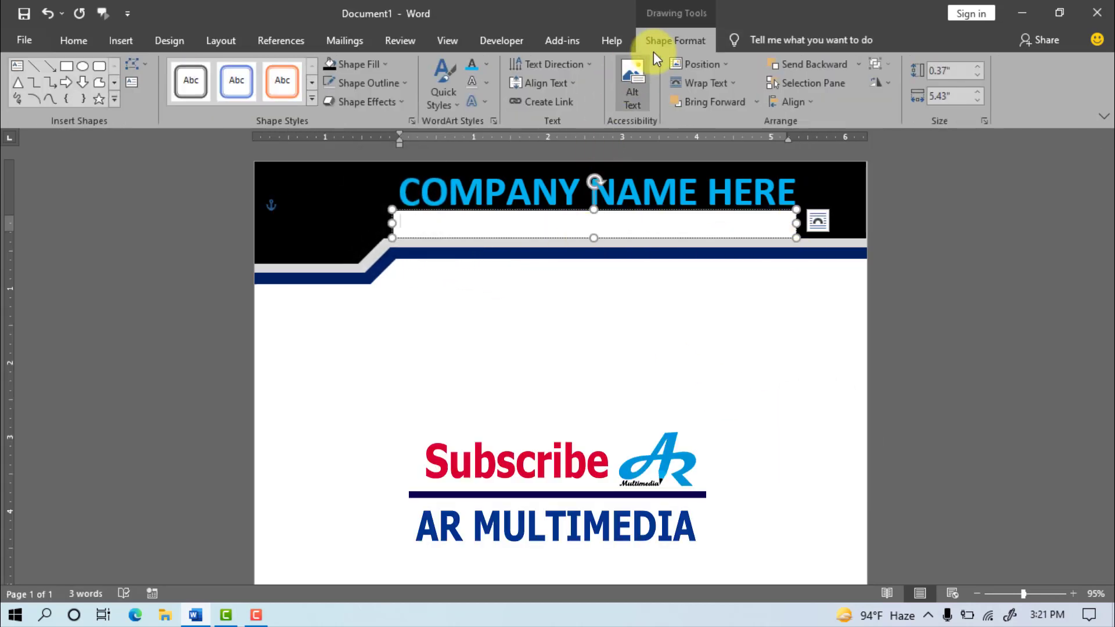
# - Give the text box no fill and no outline
pyautogui.click(387, 65)
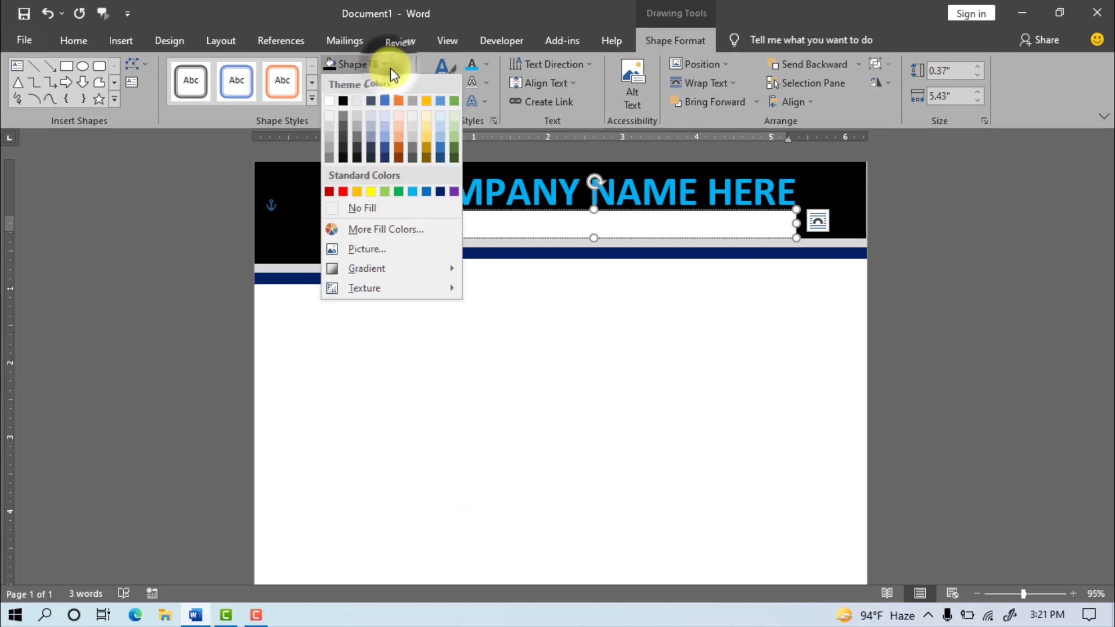
pyautogui.click(374, 209)
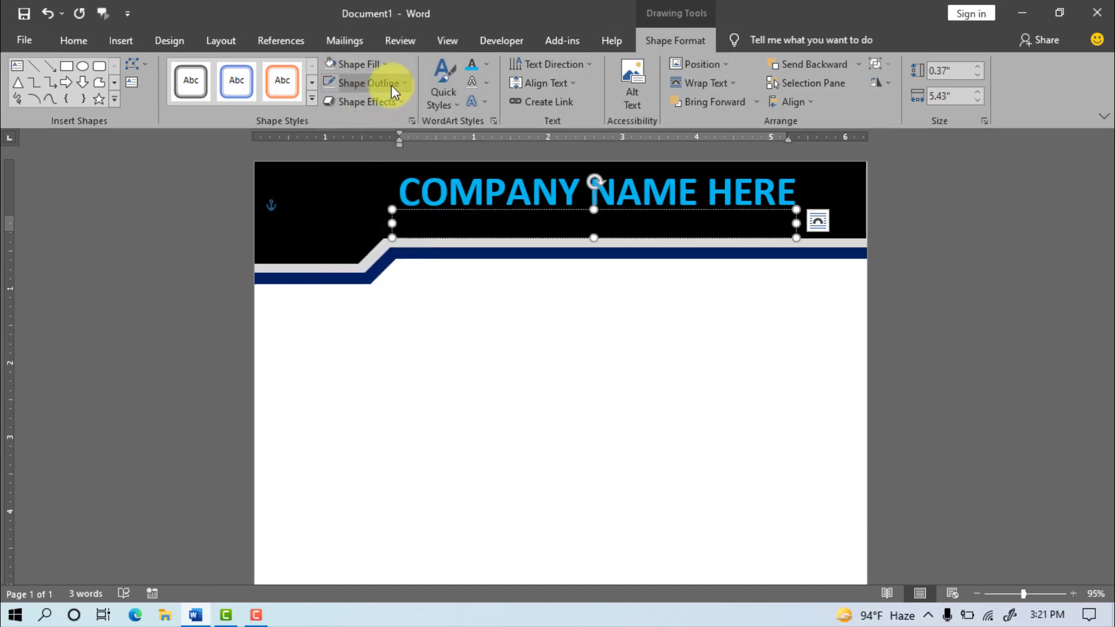
pyautogui.click(391, 85)
pyautogui.click(368, 227)
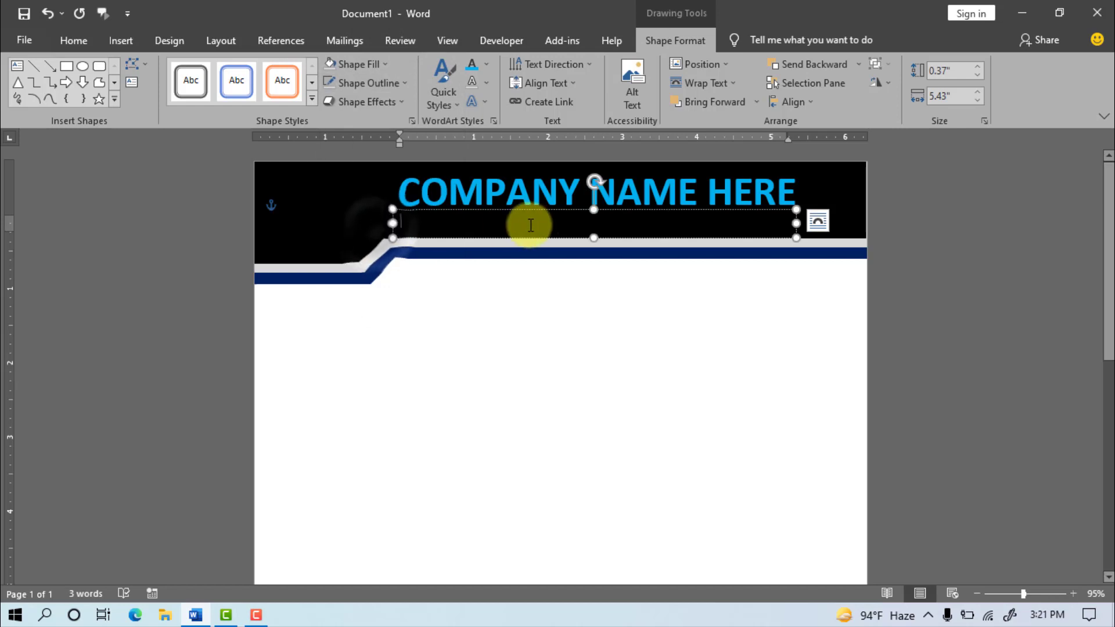
# - Type 'Write your address and cell number here' in centred white text
pyautogui.click(69, 40)
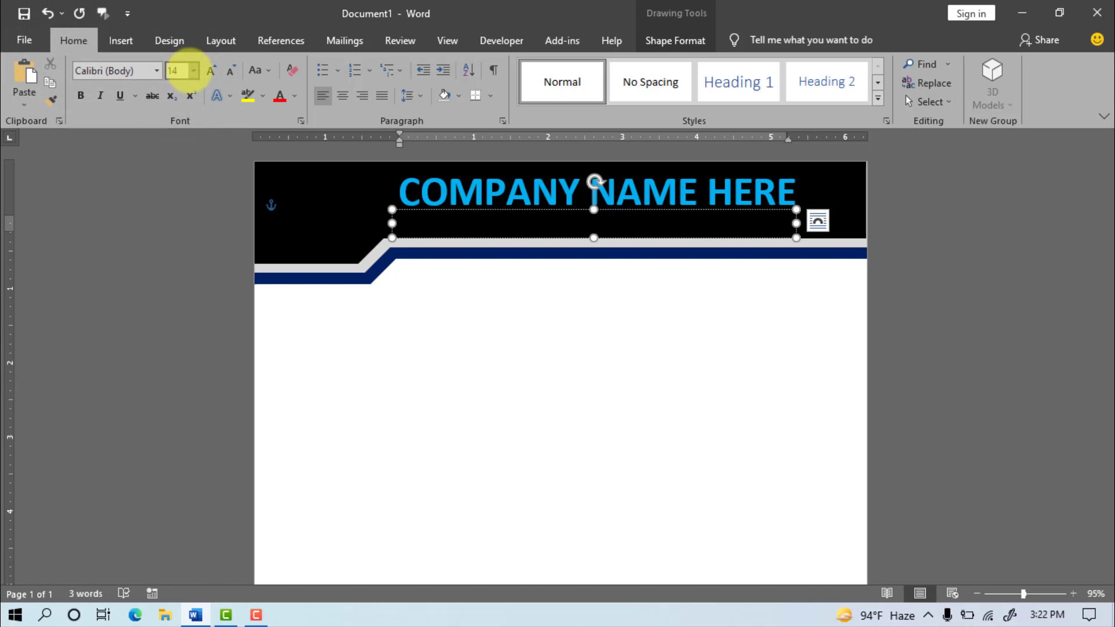
pyautogui.click(342, 97)
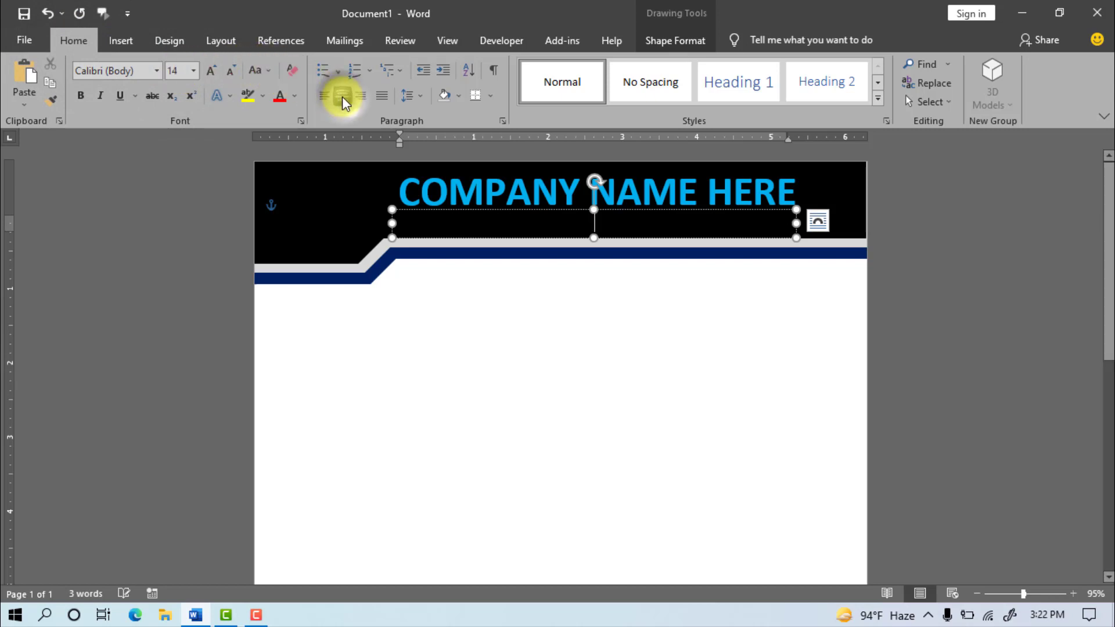
pyautogui.click(295, 96)
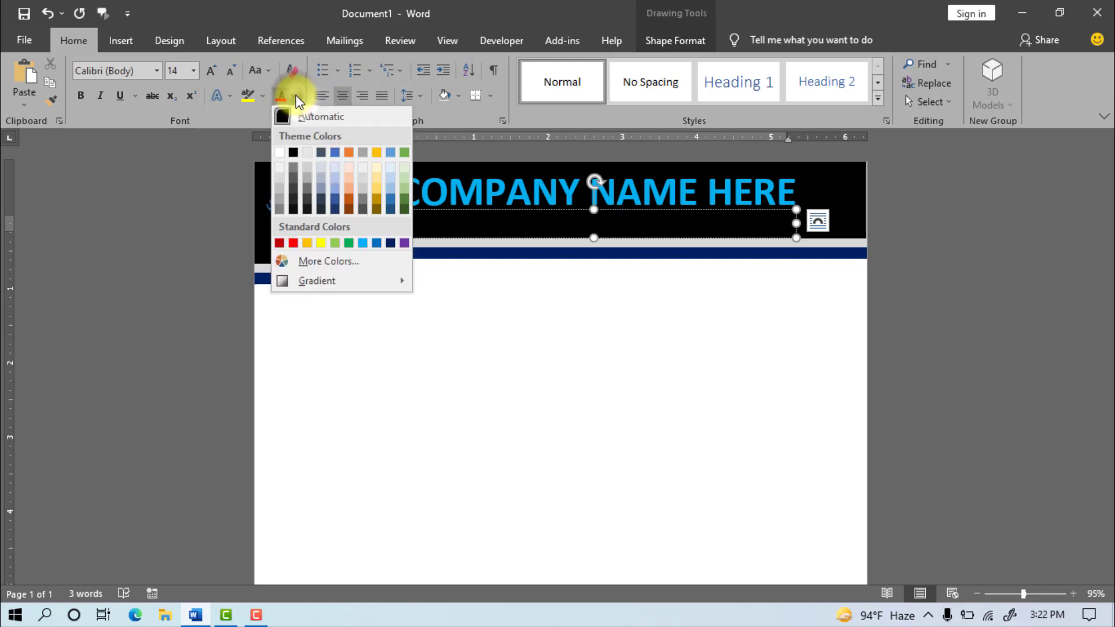
pyautogui.click(280, 153)
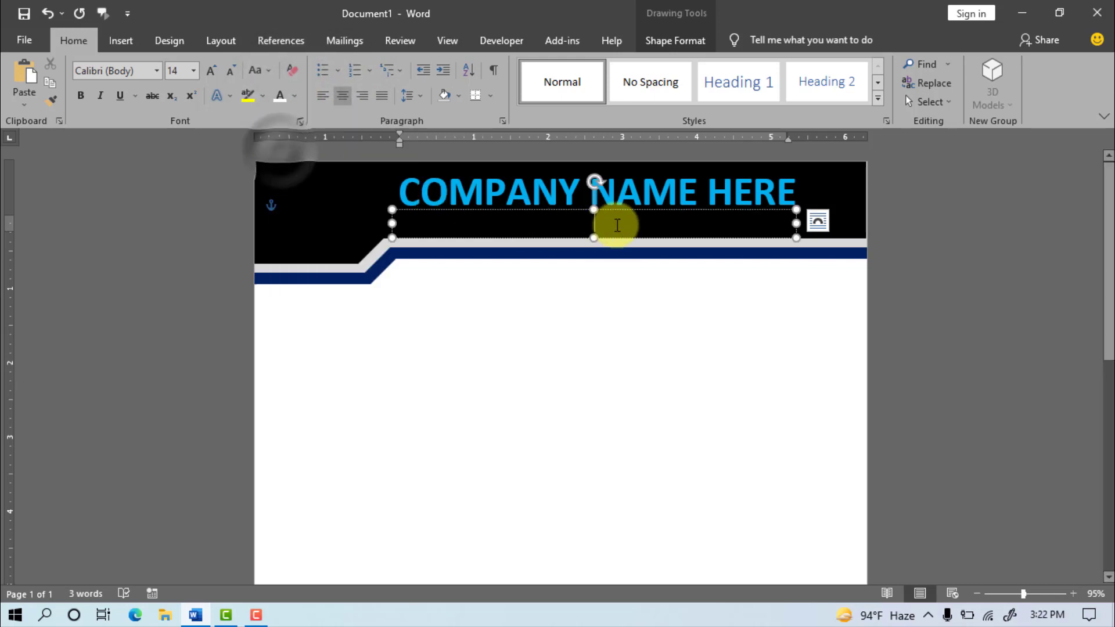
pyautogui.write('Write your address and cell number here')
pyautogui.click(949, 242)
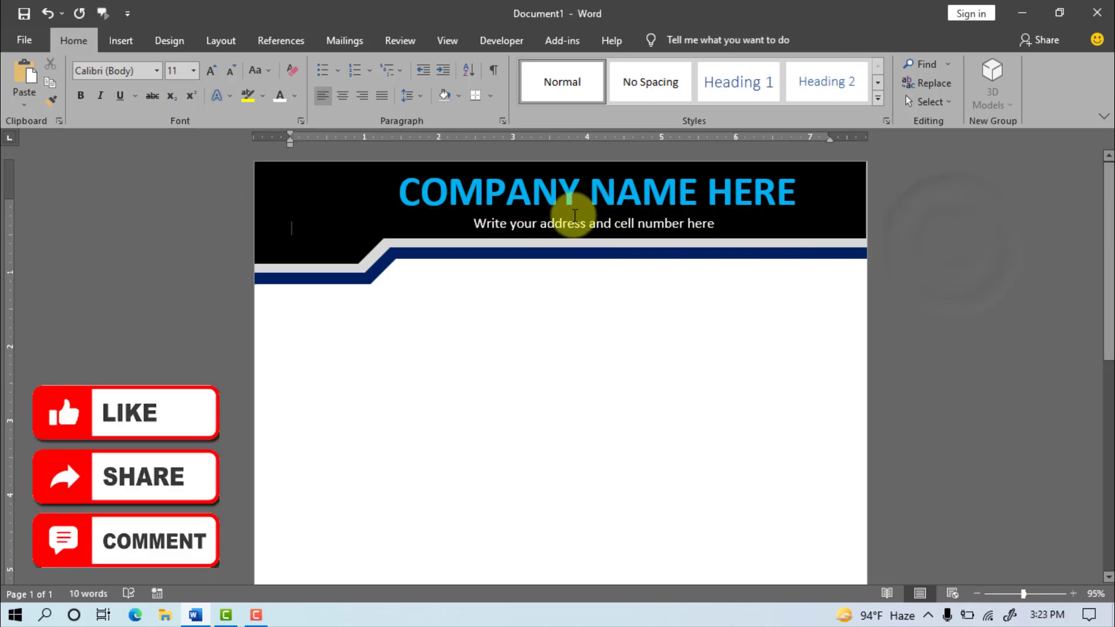
# - Insert the Logo Design picture from this computer
pyautogui.click(116, 42)
pyautogui.click(164, 78)
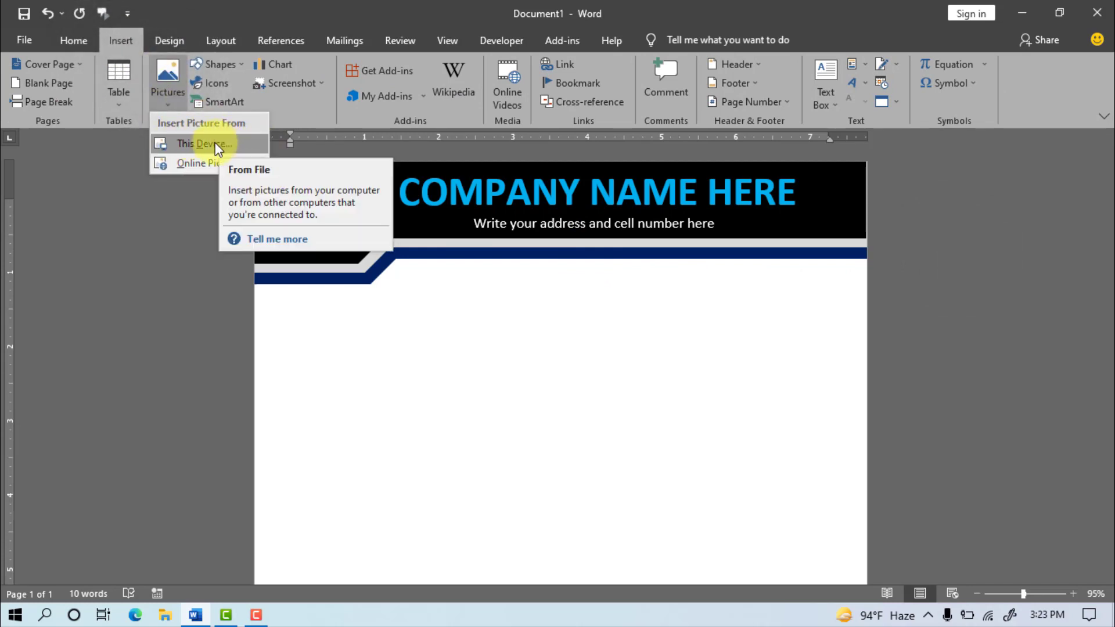
pyautogui.click(206, 146)
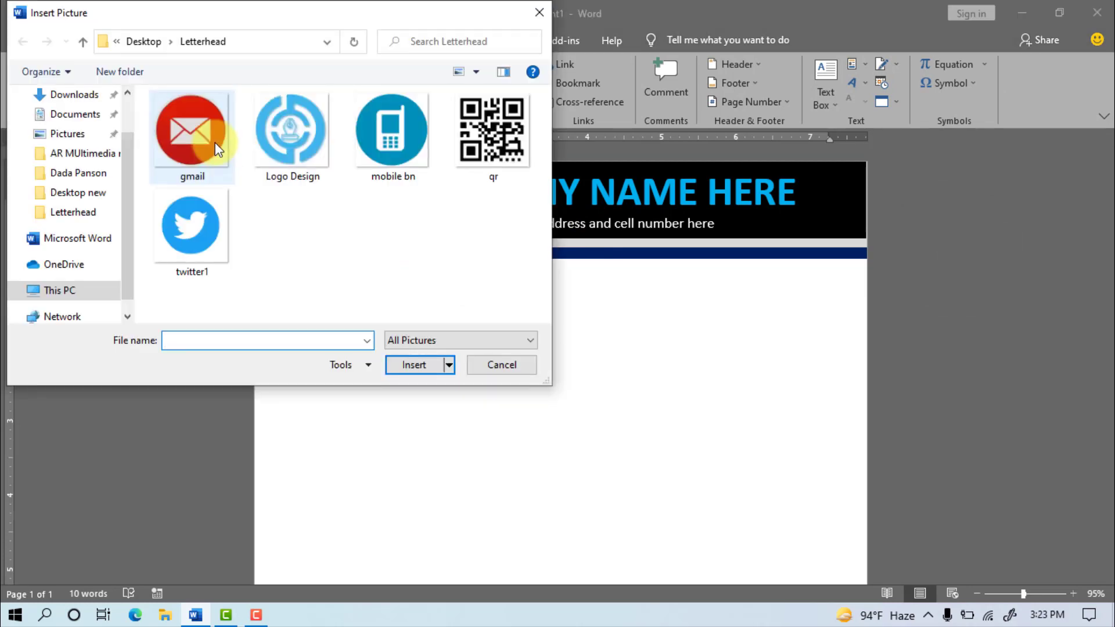
pyautogui.click(277, 127)
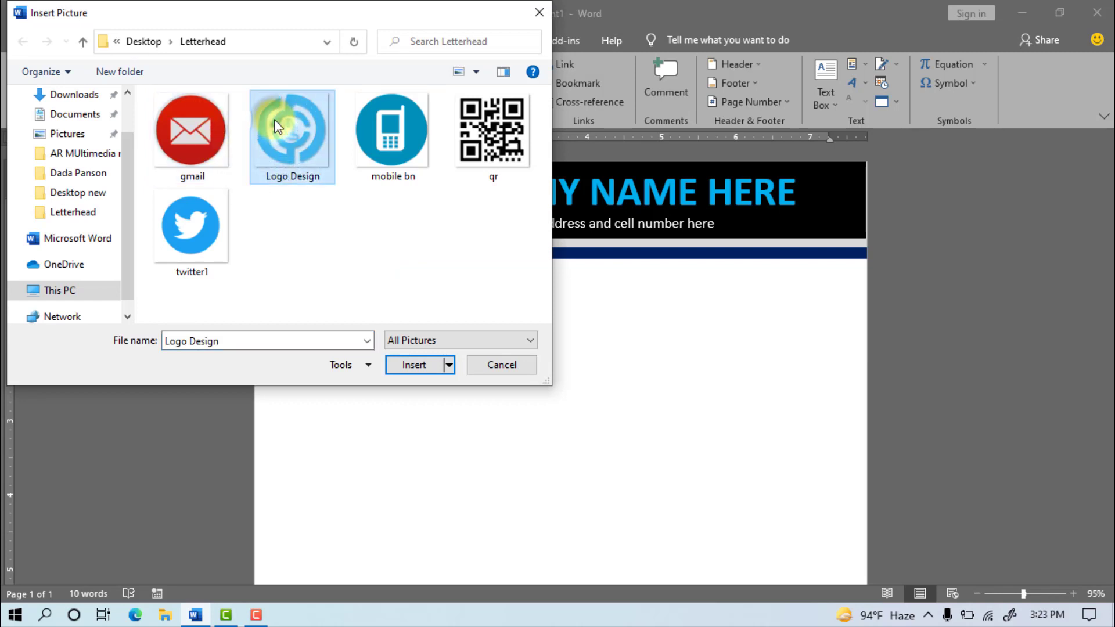
pyautogui.click(414, 366)
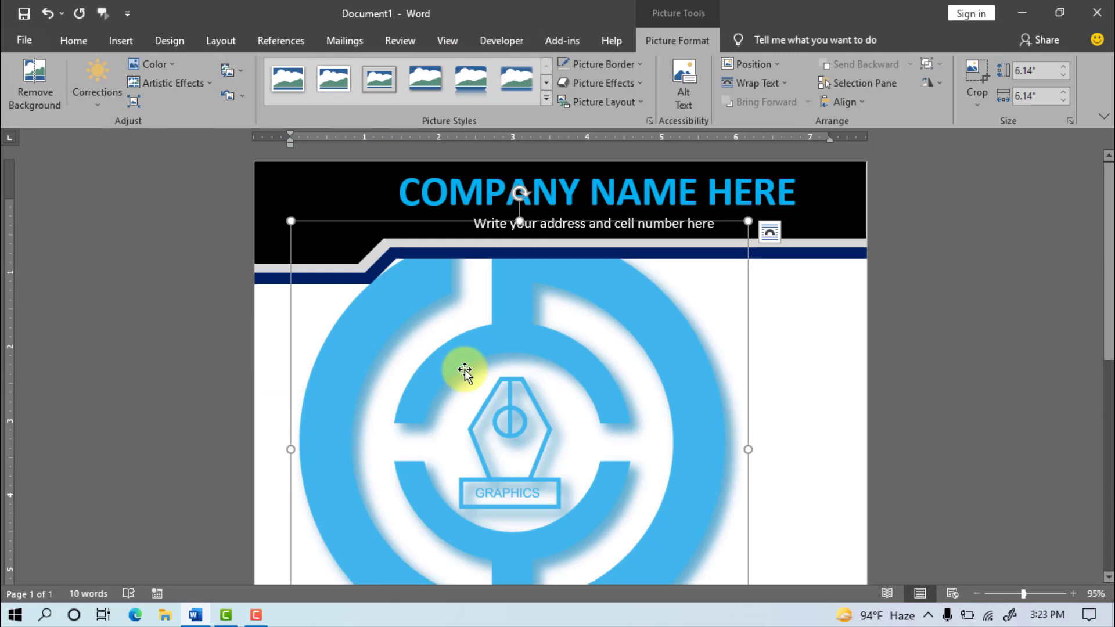
# - Float the logo in front of text, shrink it and place it on the banner's left
pyautogui.click(753, 82)
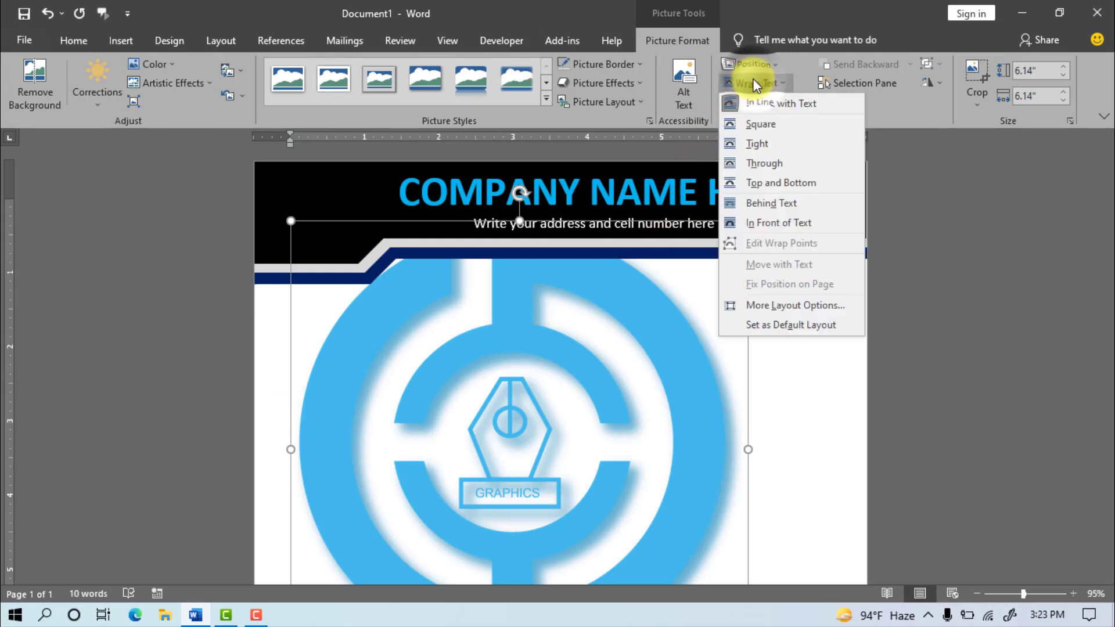
pyautogui.click(778, 223)
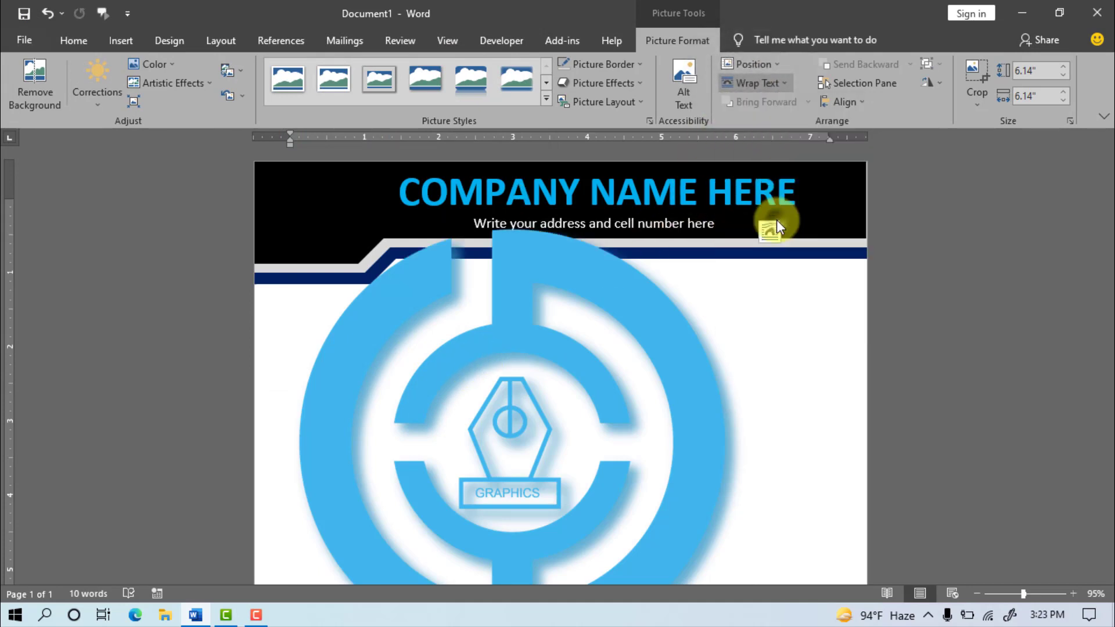
pyautogui.moveTo(291, 219); pyautogui.dragTo(546, 472)
pyautogui.scroll(-5, 734, 386)
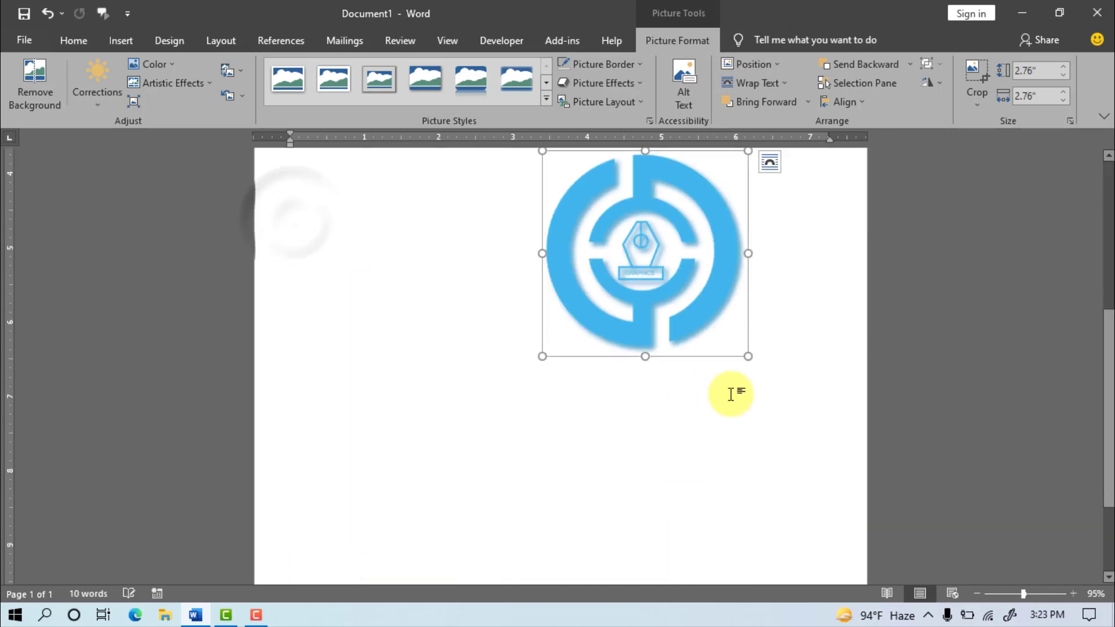
pyautogui.moveTo(747, 354); pyautogui.dragTo(583, 192)
pyautogui.scroll(5, 661, 240)
pyautogui.moveTo(562, 478); pyautogui.dragTo(354, 174)
pyautogui.moveTo(314, 206); pyautogui.dragTo(302, 210)
pyautogui.click(560, 377)
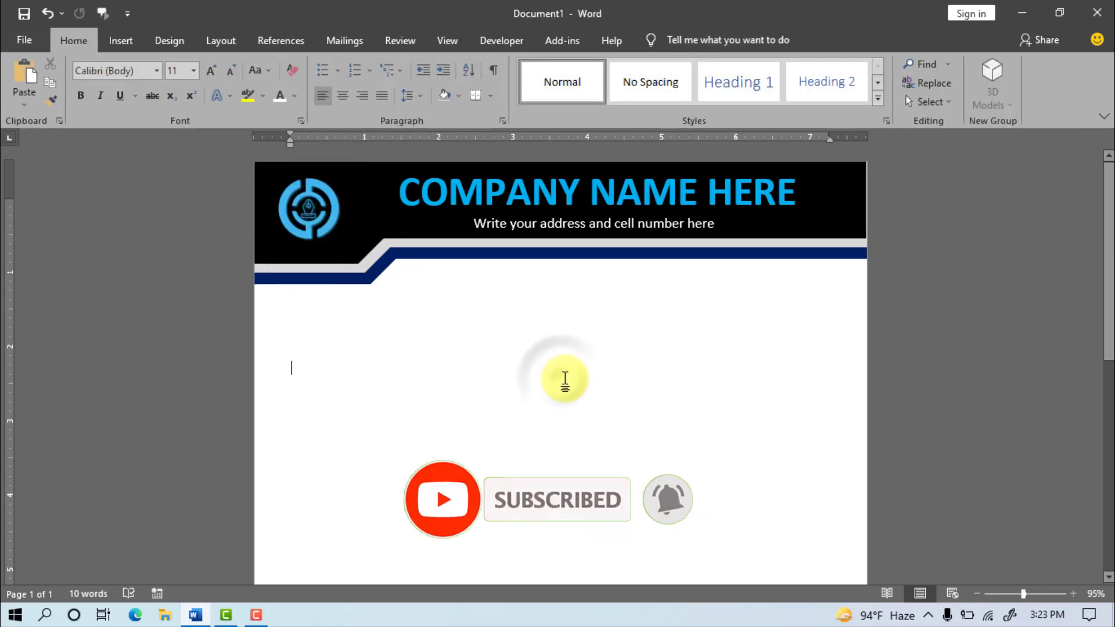
# - Insert the qr picture from this computer
pyautogui.click(119, 42)
pyautogui.click(166, 73)
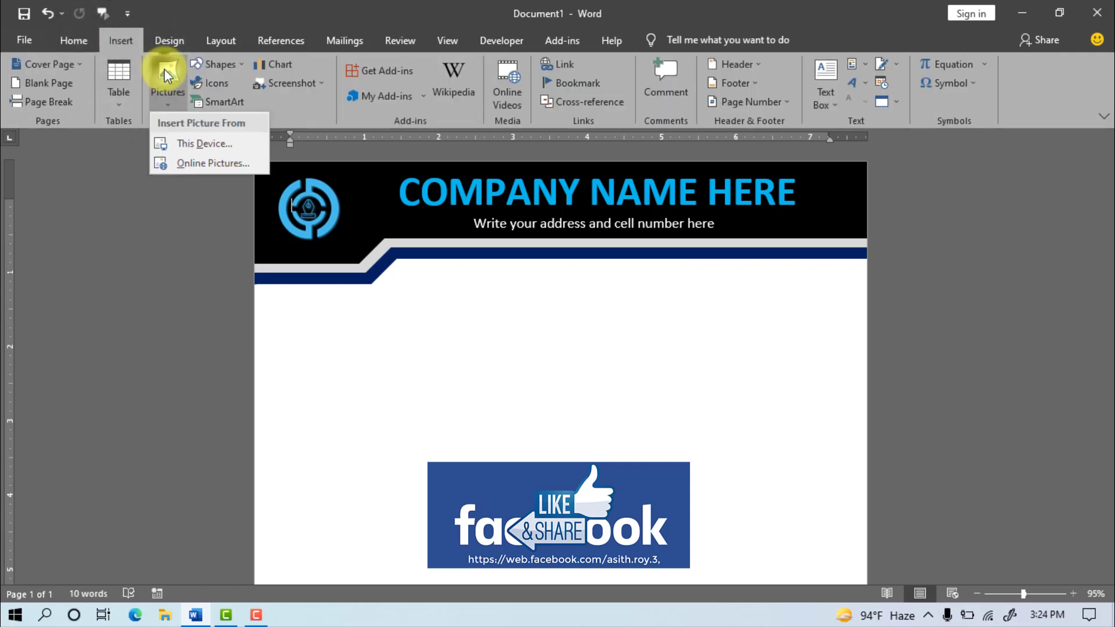
pyautogui.click(204, 147)
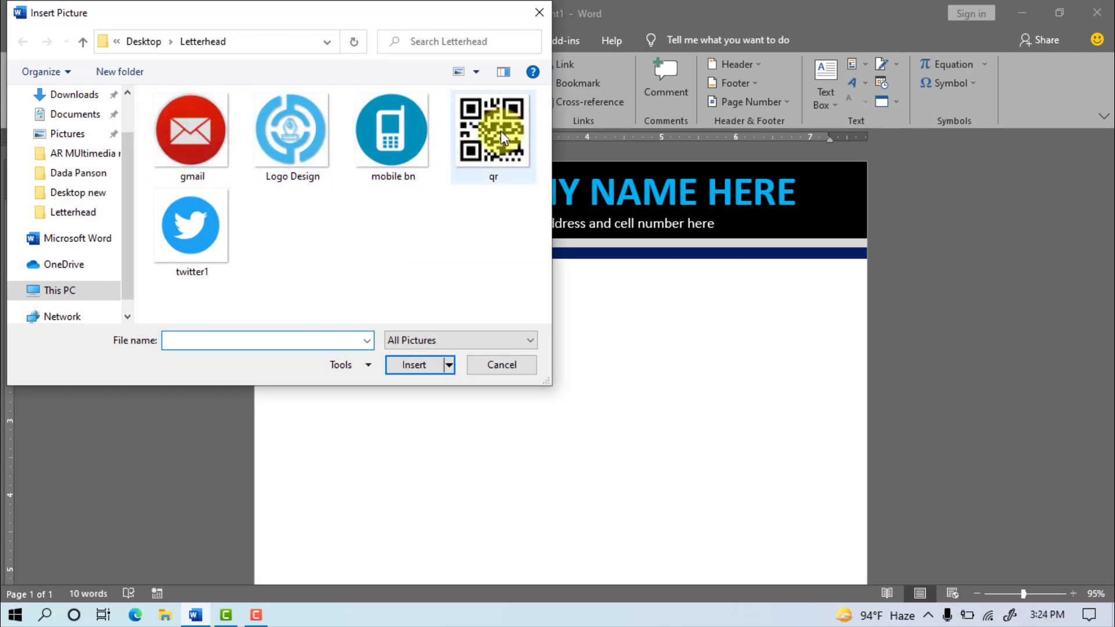
pyautogui.click(503, 138)
pyautogui.click(414, 365)
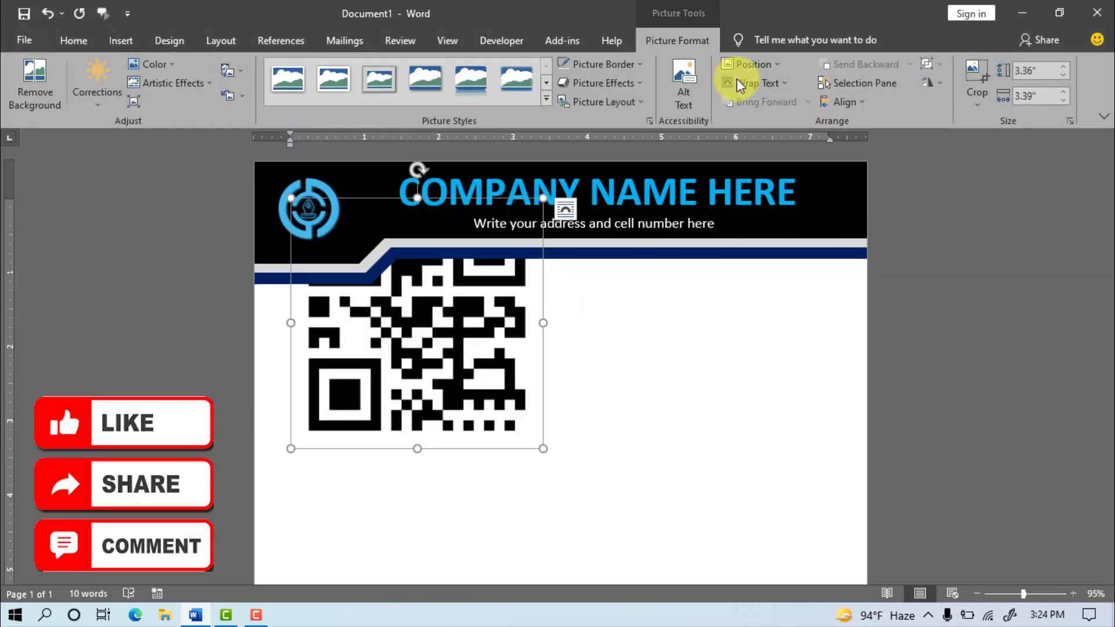
# - Float the QR code in front of text and shrink it into the header's top-right
pyautogui.click(758, 84)
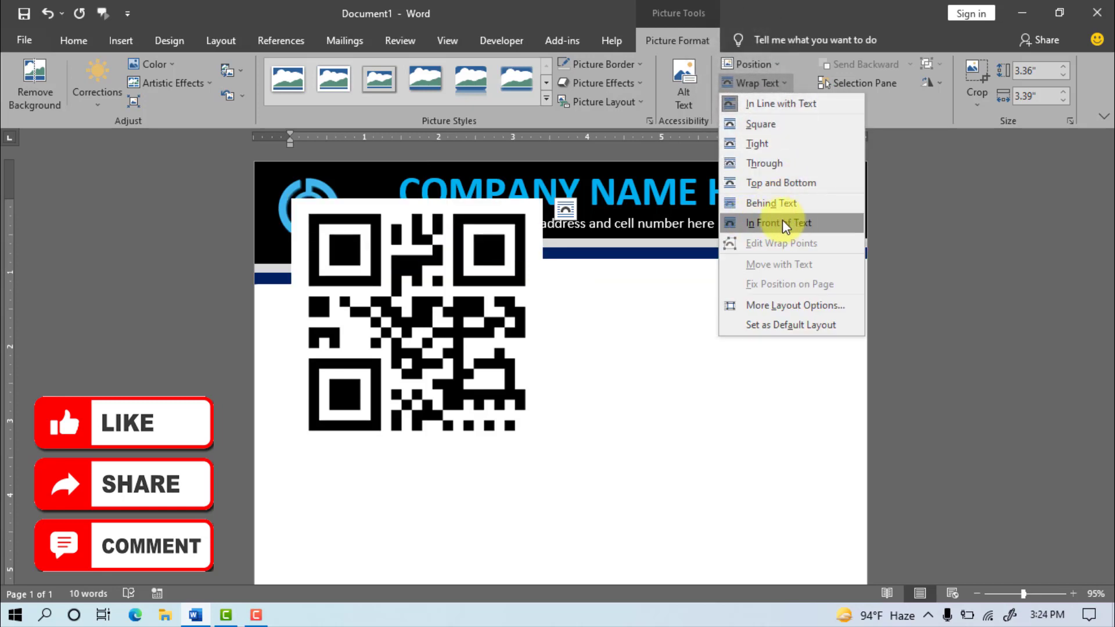
pyautogui.click(778, 223)
pyautogui.moveTo(292, 201); pyautogui.dragTo(832, 177)
pyautogui.click(713, 294)
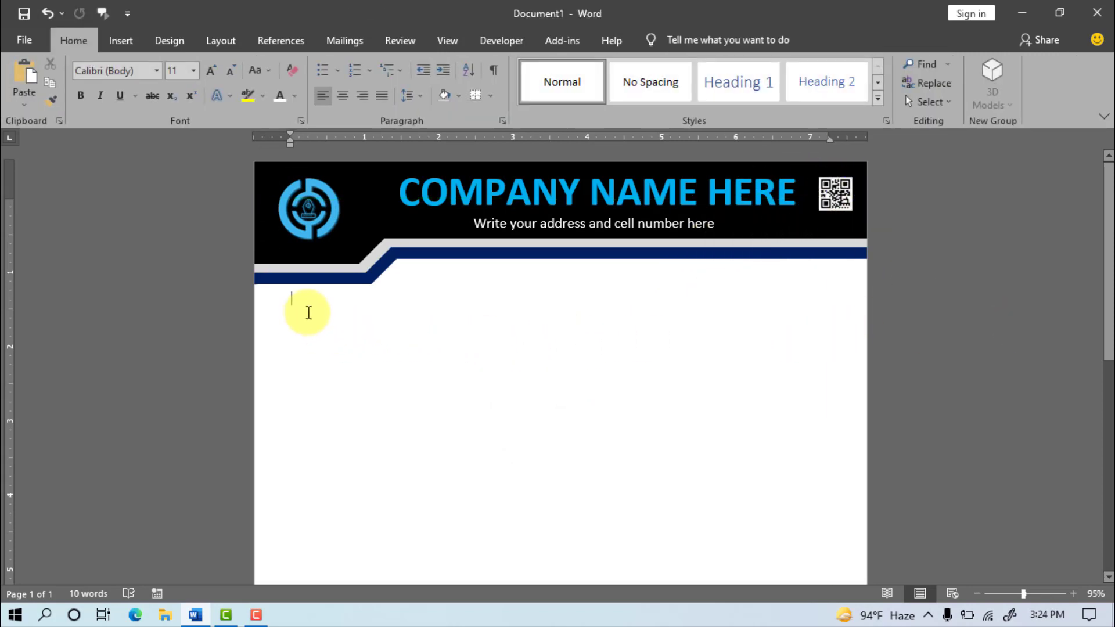
# - Type a dotted 'Ref' line on the left and 'Date:' on the right below the header
pyautogui.write('Ref................ Date:')
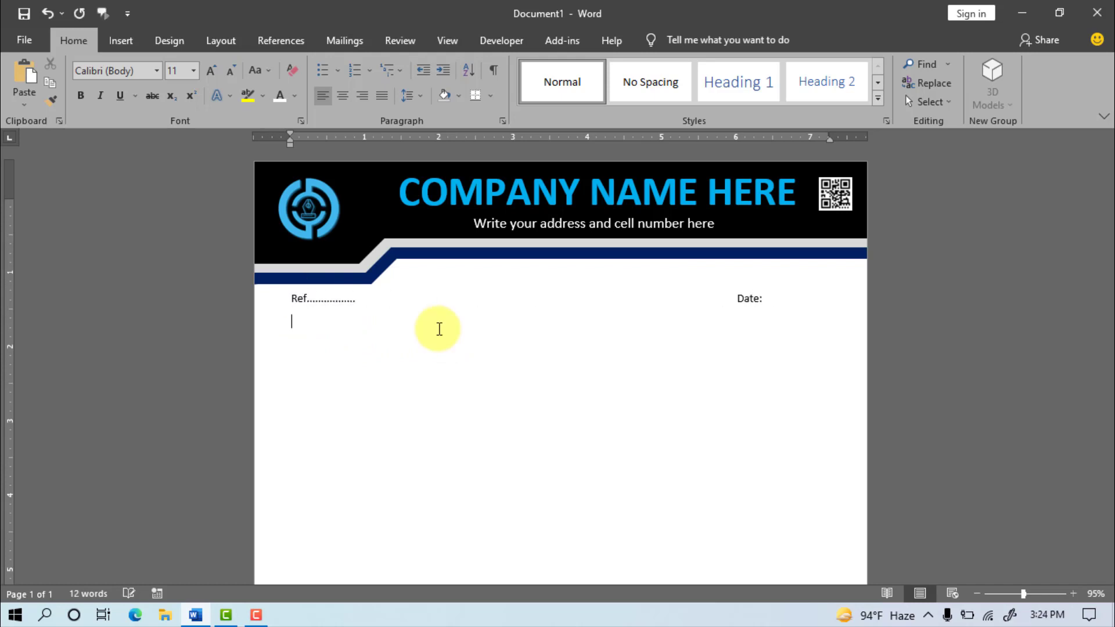
pyautogui.click(169, 42)
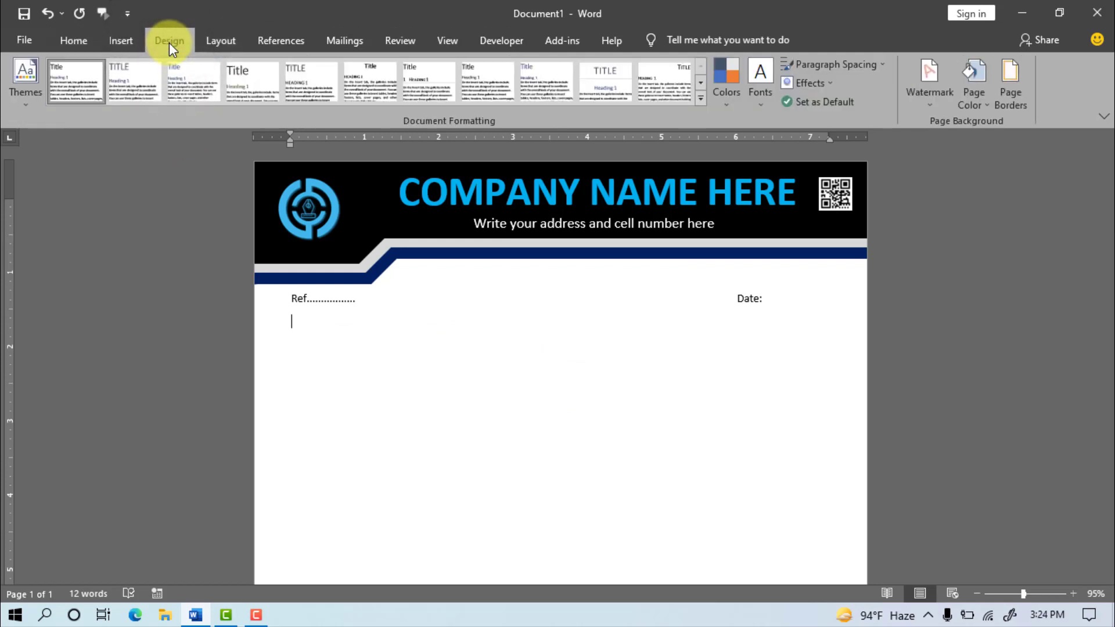
# - Set up a custom picture watermark using the Logo Design image from file
pyautogui.click(927, 100)
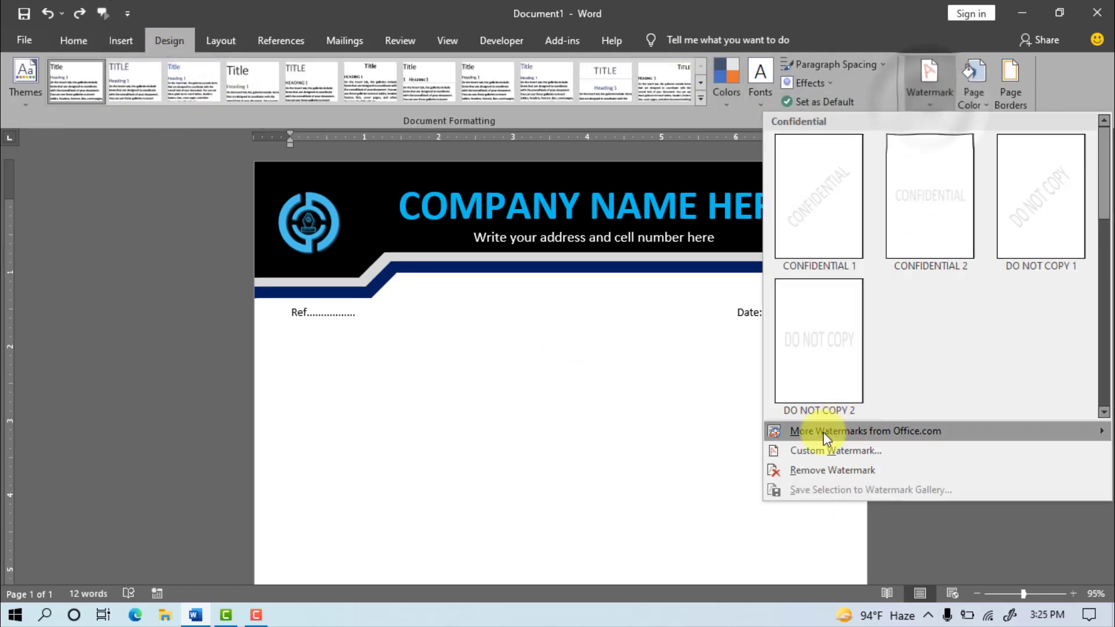
pyautogui.click(836, 452)
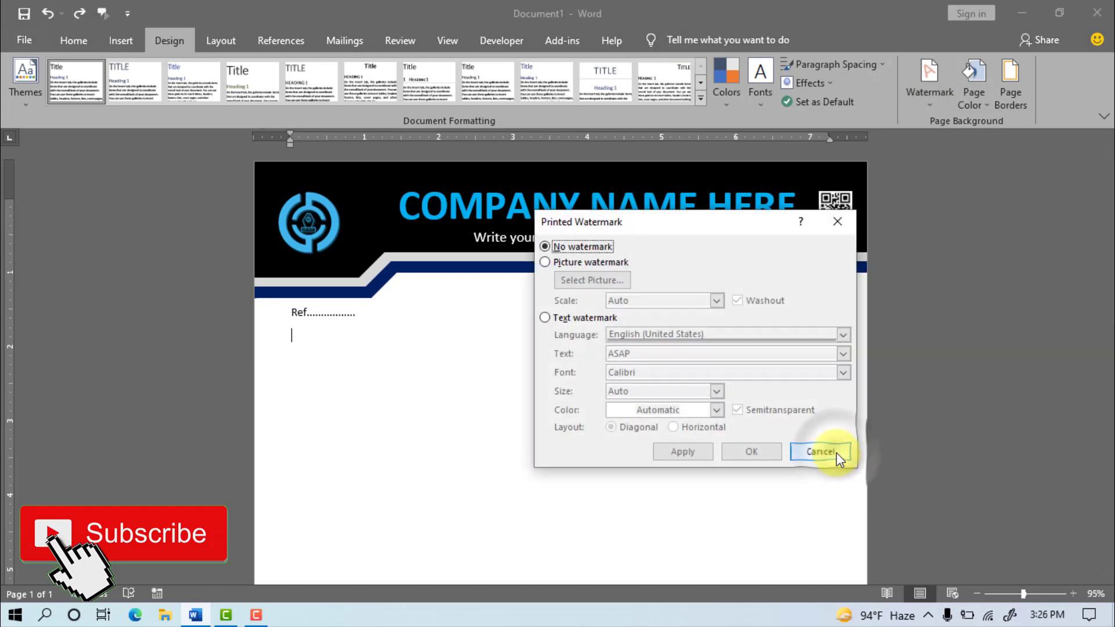
pyautogui.click(585, 263)
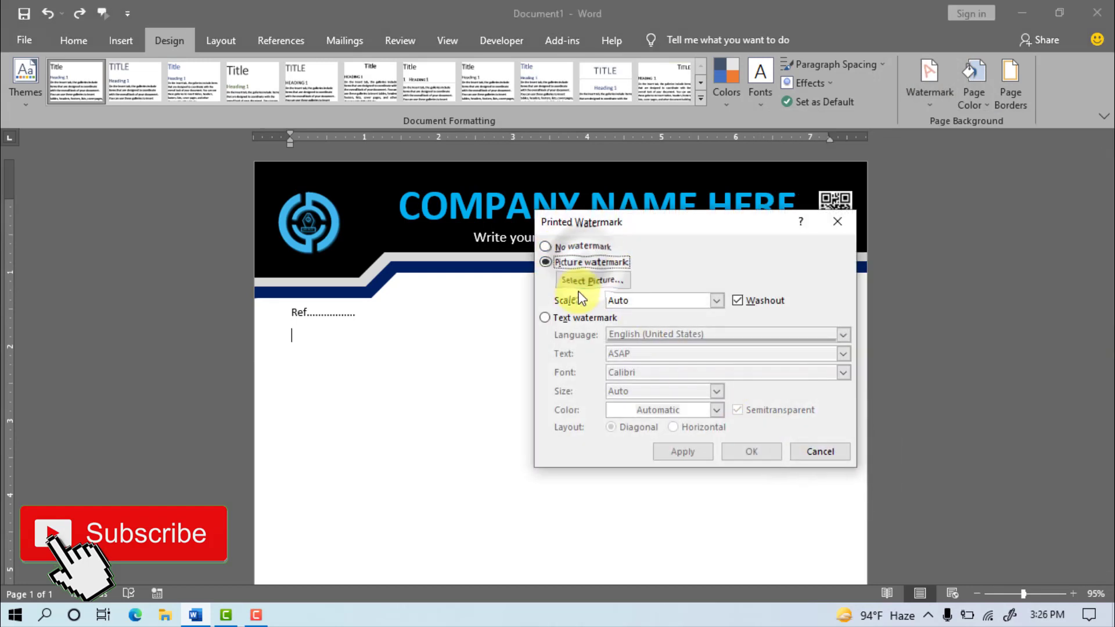
pyautogui.click(580, 279)
pyautogui.click(552, 269)
pyautogui.moveTo(1084, 310); pyautogui.dragTo(1089, 404)
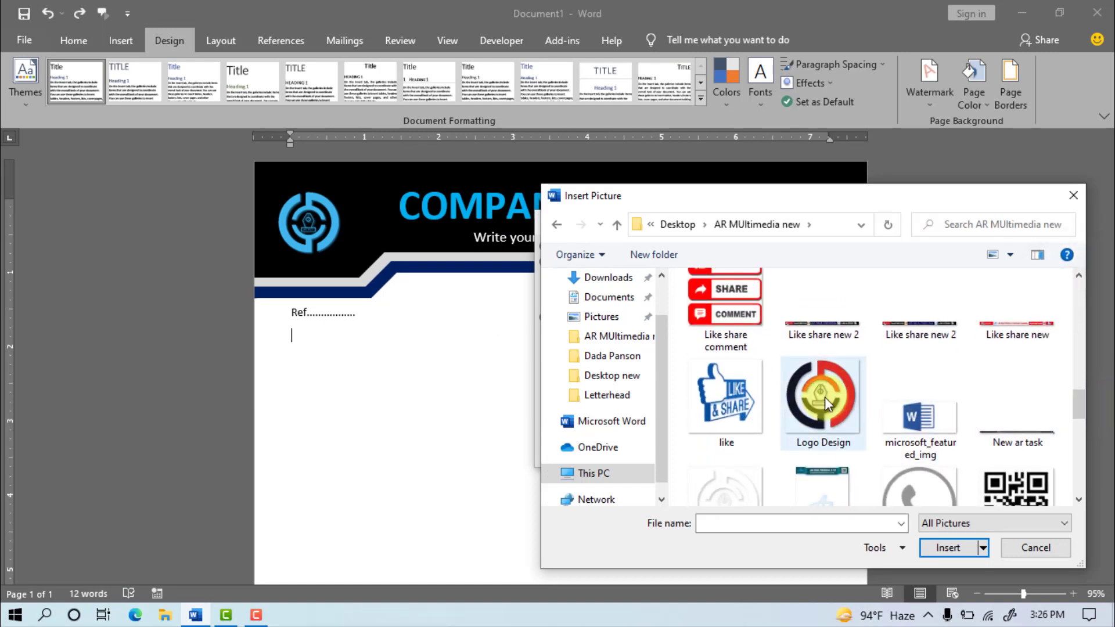
pyautogui.click(825, 396)
pyautogui.click(946, 549)
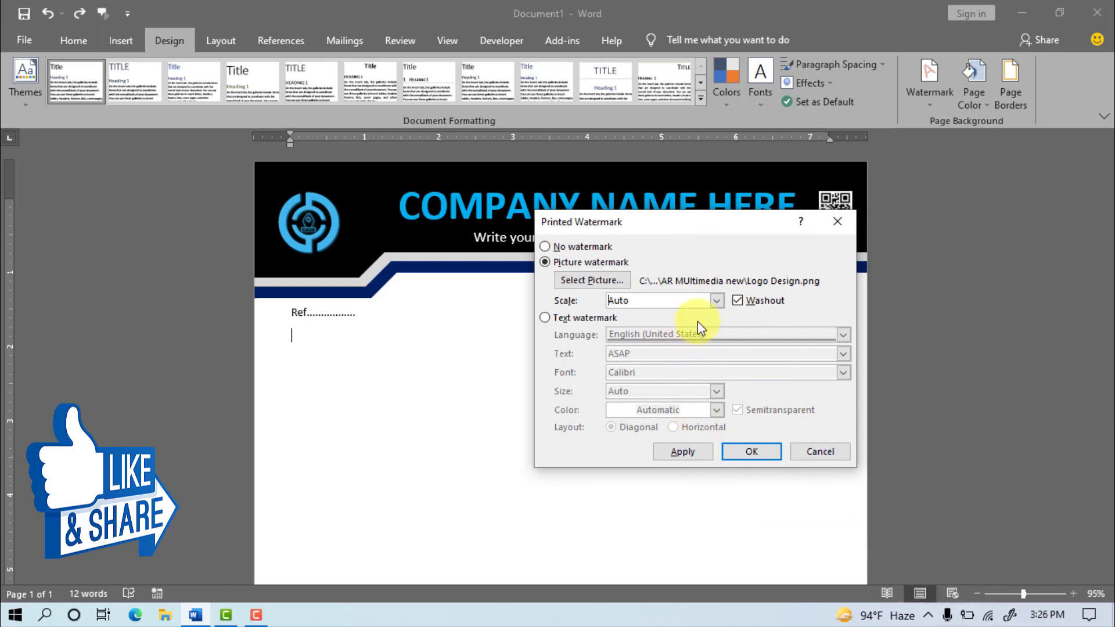
# - Scale the washed-out logo watermark to 50% and apply it to the page
pyautogui.click(718, 301)
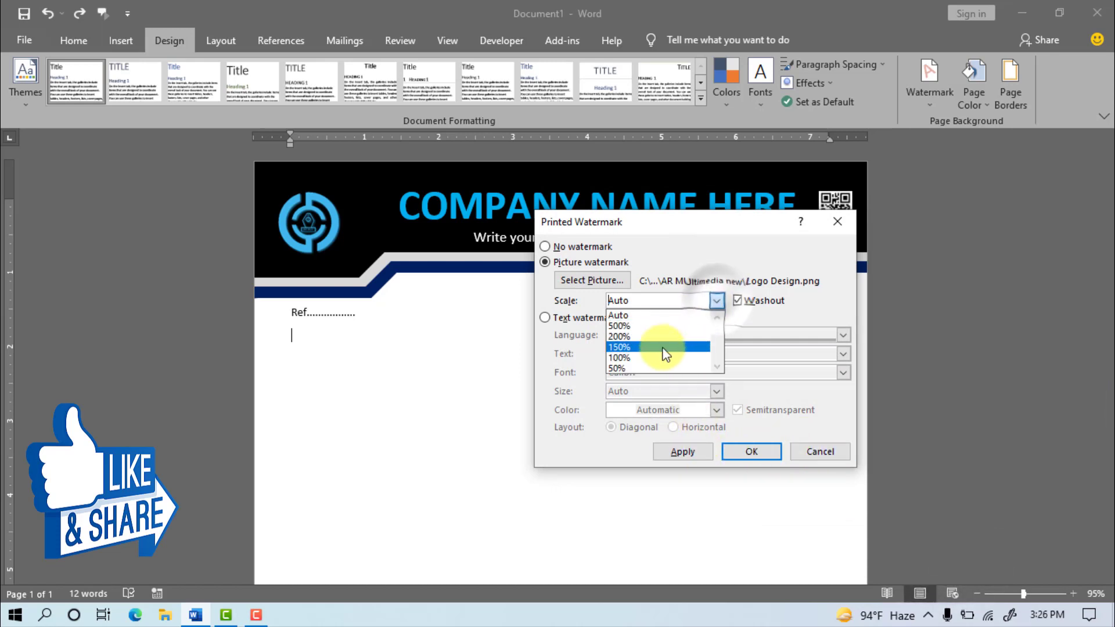
pyautogui.click(632, 370)
pyautogui.click(684, 450)
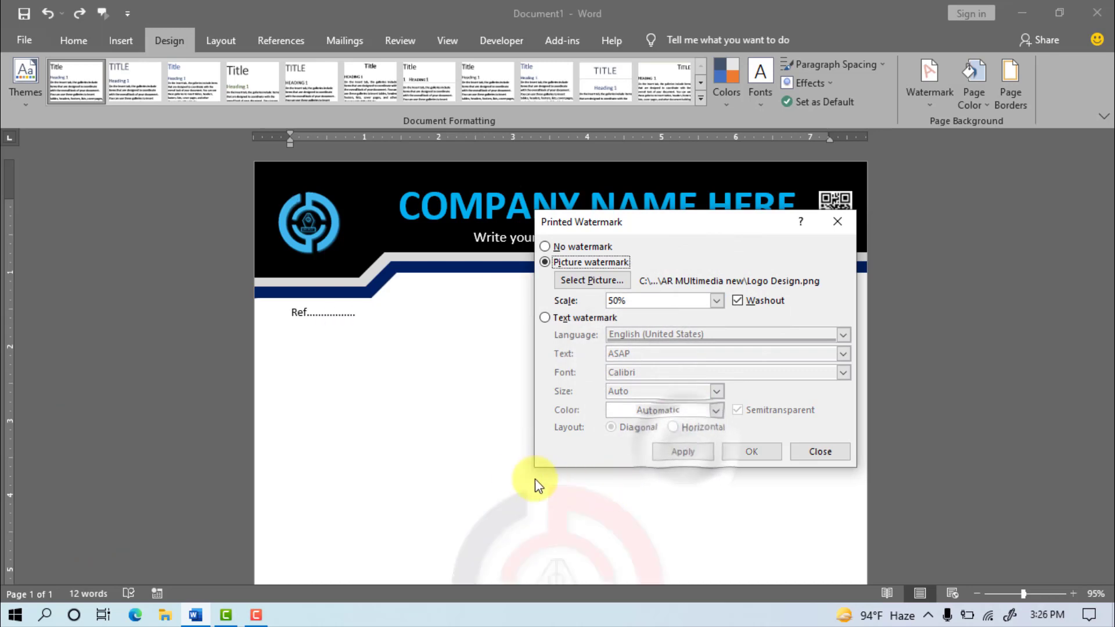
pyautogui.click(820, 452)
# - Draw a rectangle band across the bottom of the page
pyautogui.scroll(-8, 515, 438)
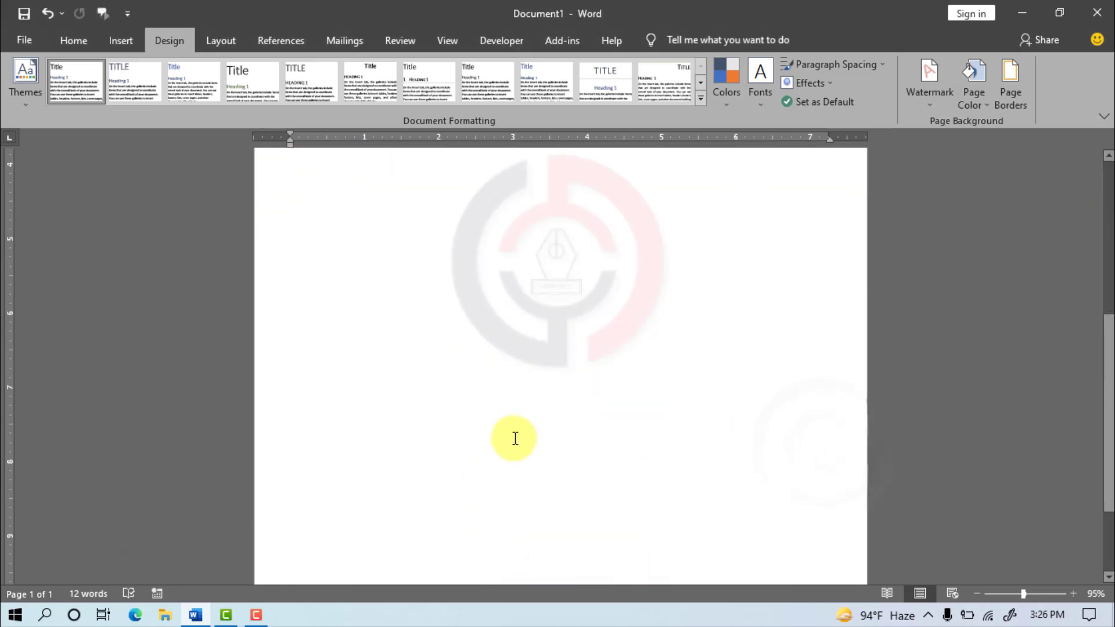
pyautogui.click(122, 40)
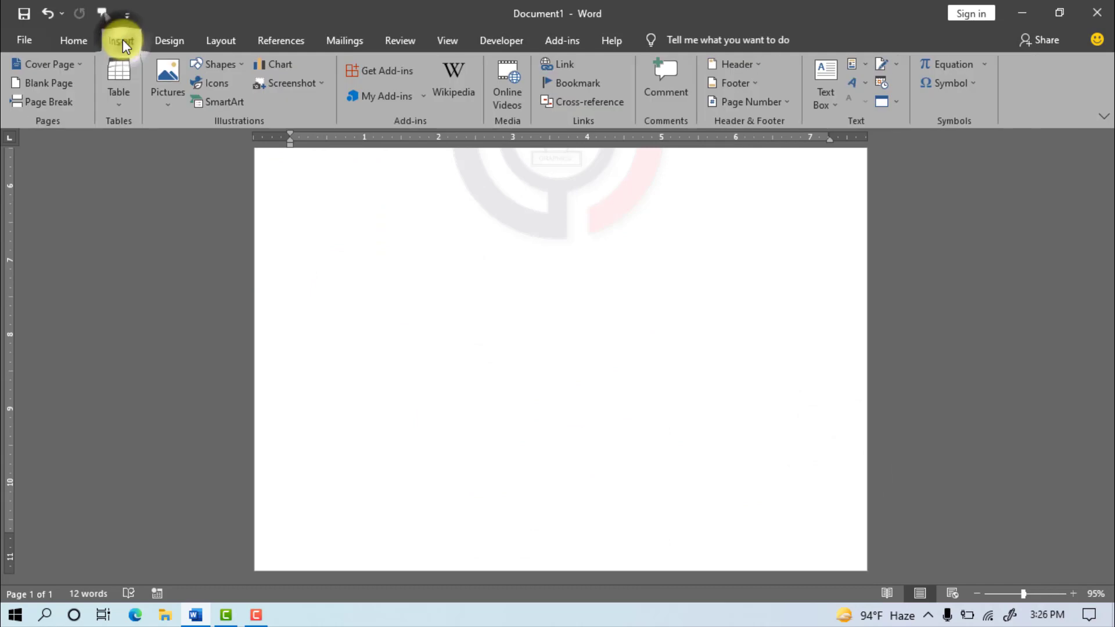
pyautogui.click(223, 67)
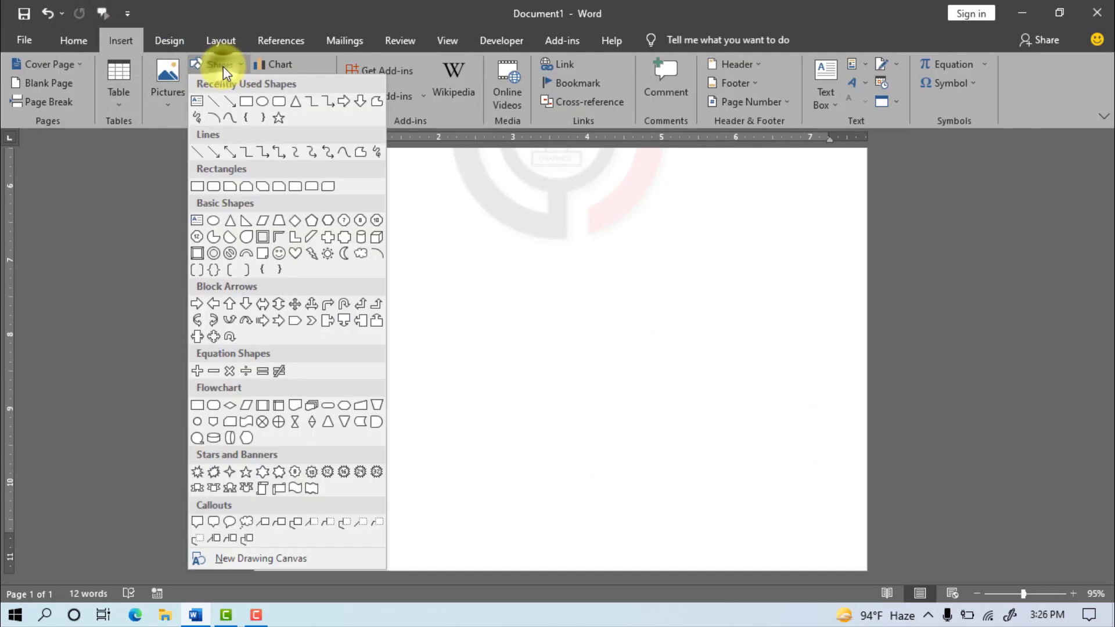
pyautogui.click(245, 102)
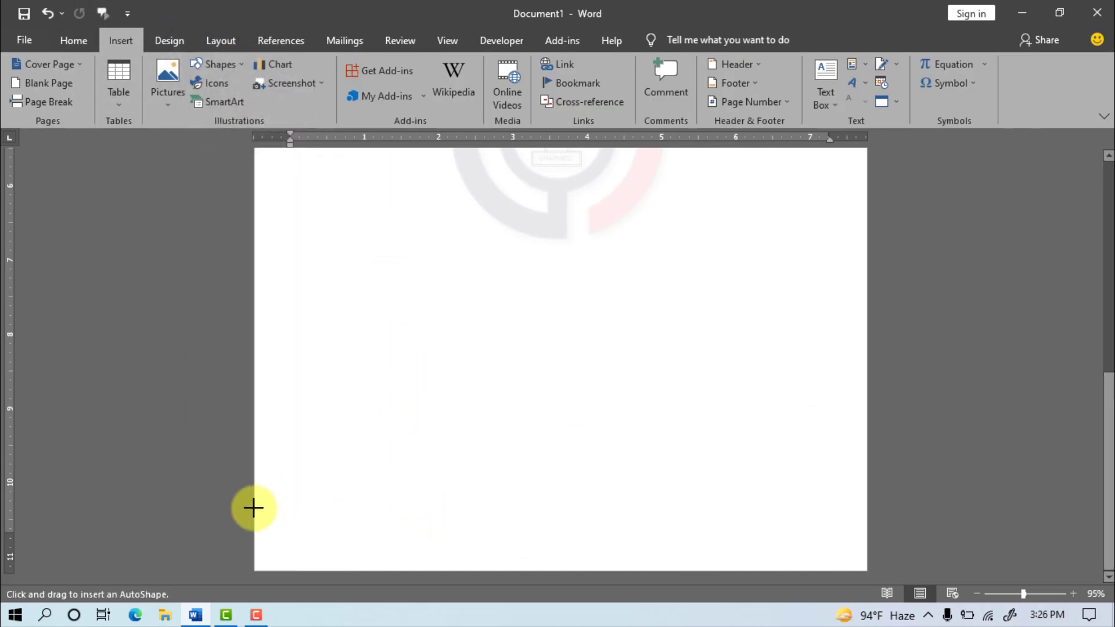
pyautogui.moveTo(254, 509); pyautogui.dragTo(866, 552)
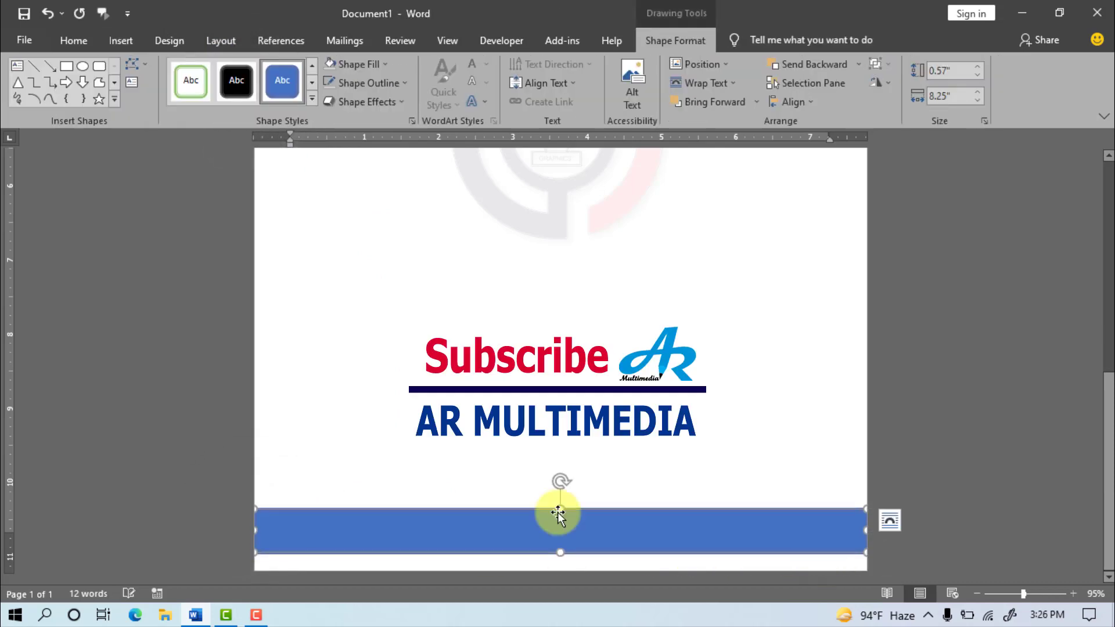
# - Remove the band's outline, fill it dark blue, and paste a duplicate
pyautogui.click(399, 83)
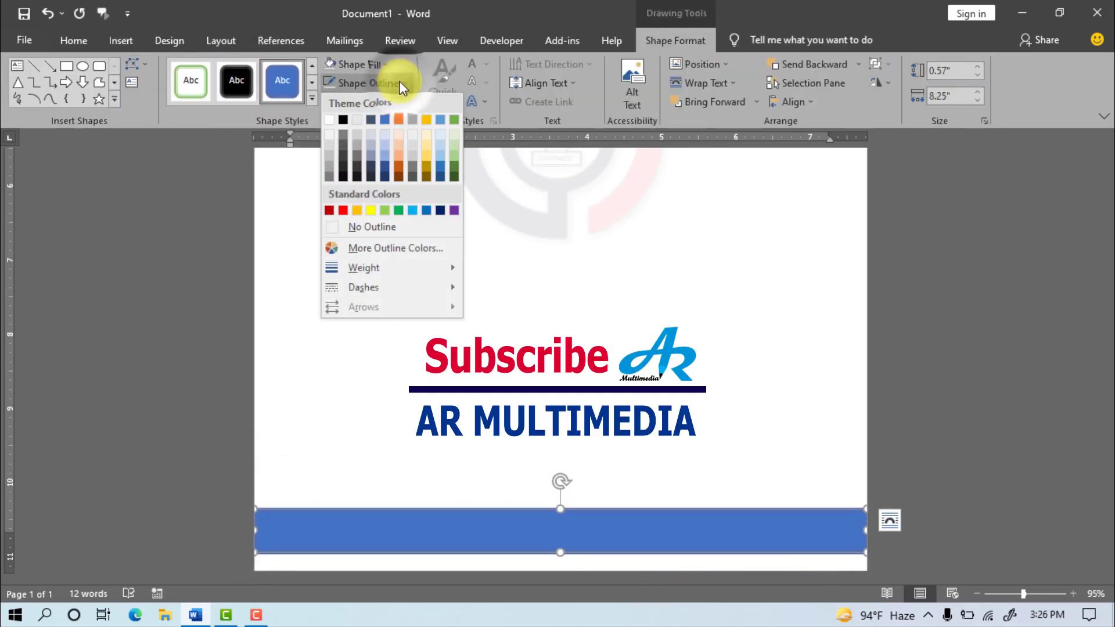
pyautogui.click(372, 227)
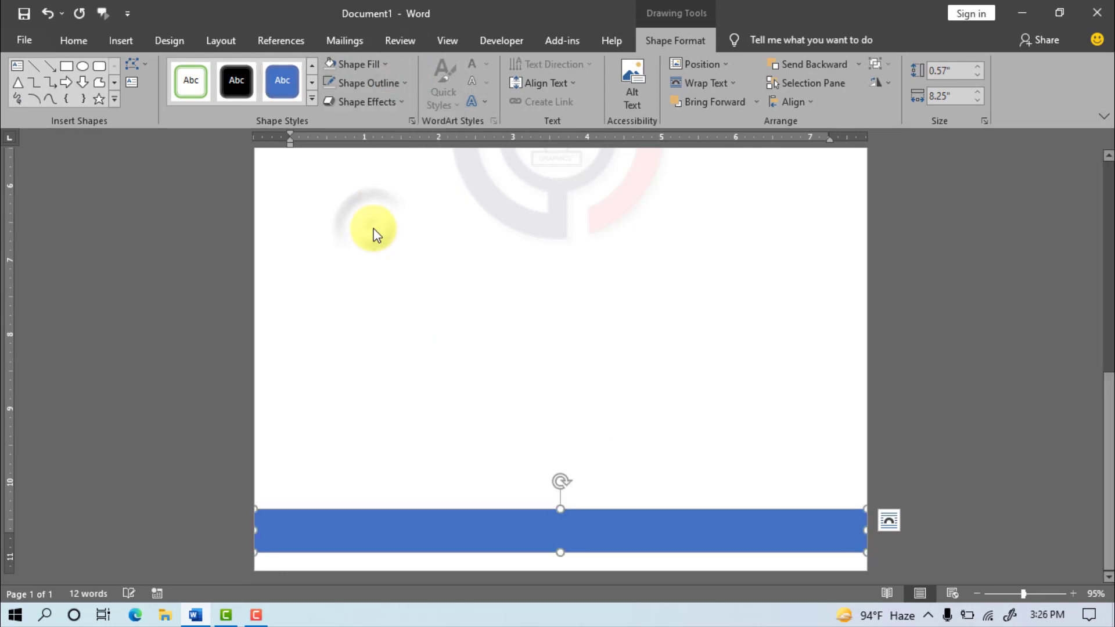
pyautogui.click(387, 62)
pyautogui.click(439, 190)
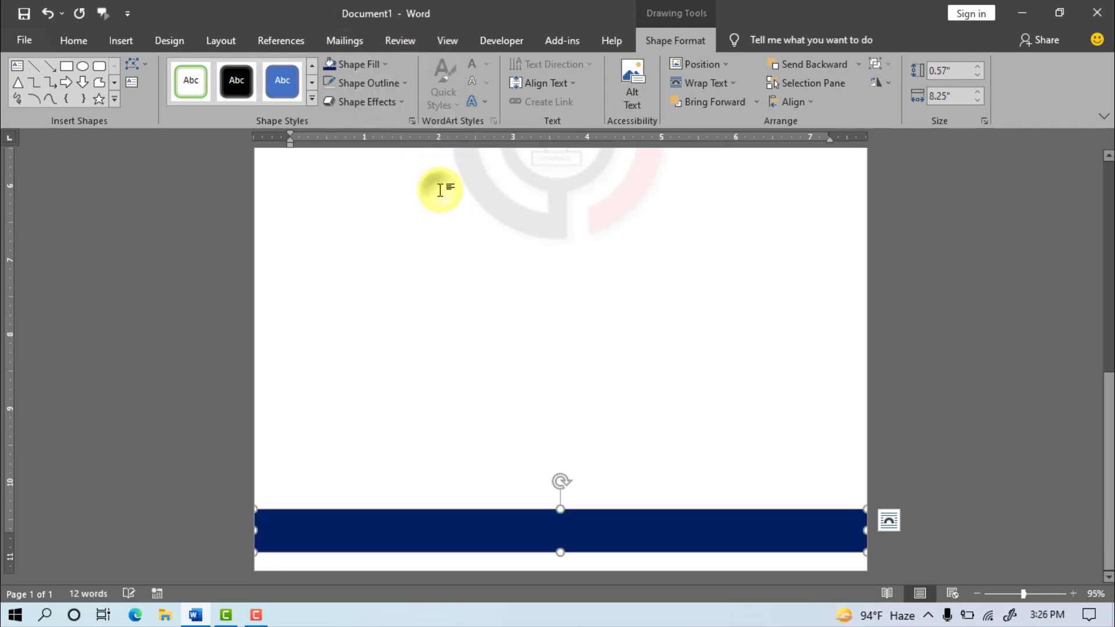
pyautogui.hotkey('ctrl', 'c')
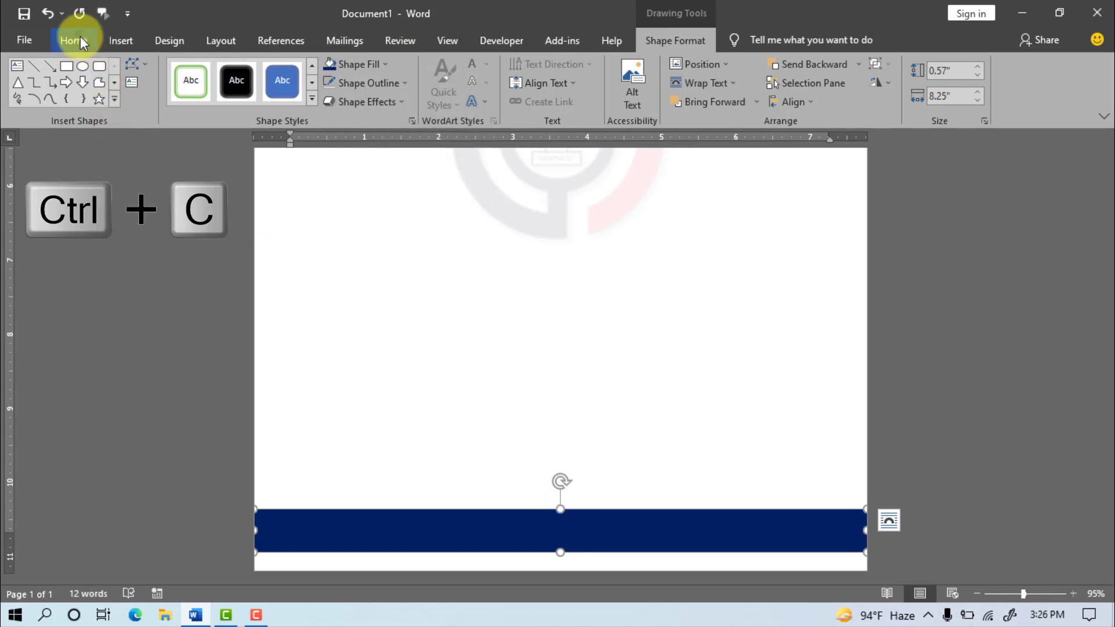
pyautogui.click(73, 40)
pyautogui.hotkey('ctrl', 'v')
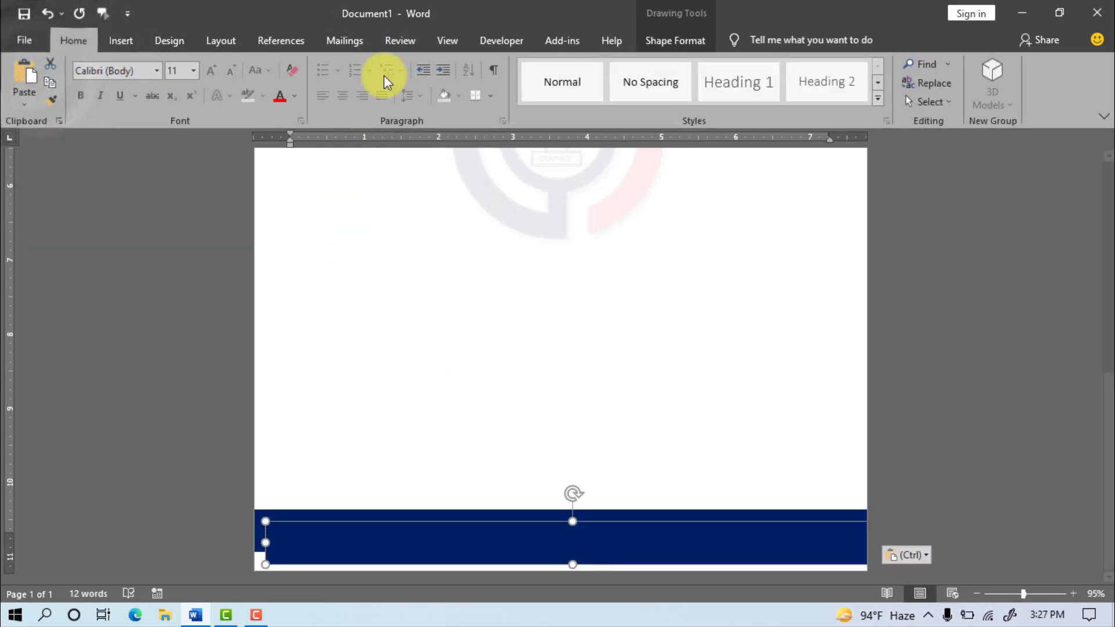
# - Fill the pasted rectangle light grey and nudge it toward the page edge
pyautogui.click(653, 38)
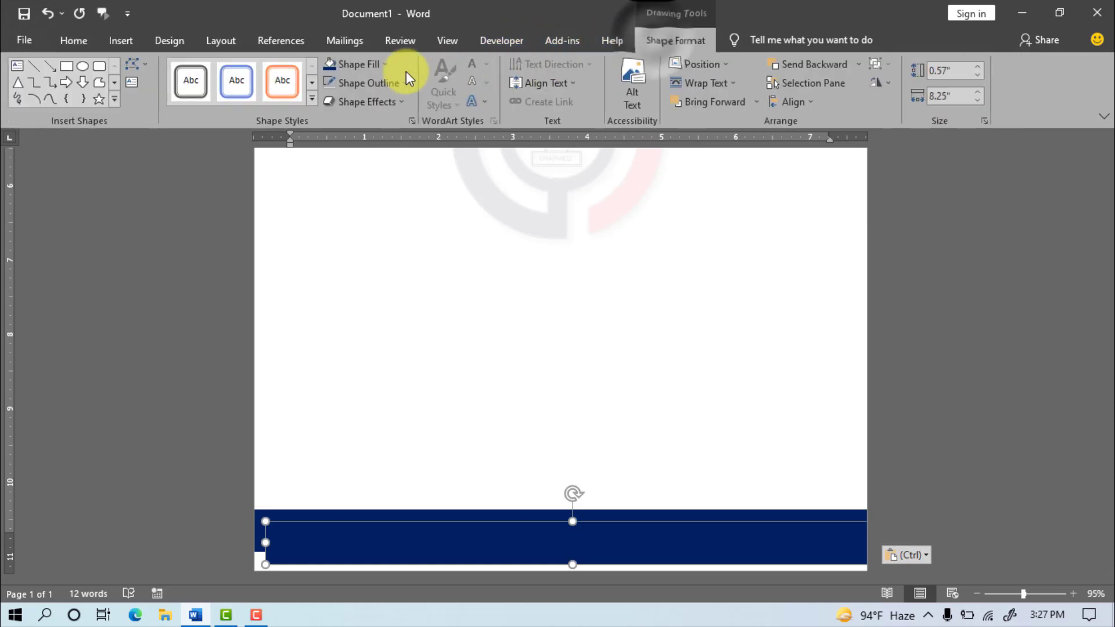
pyautogui.click(388, 69)
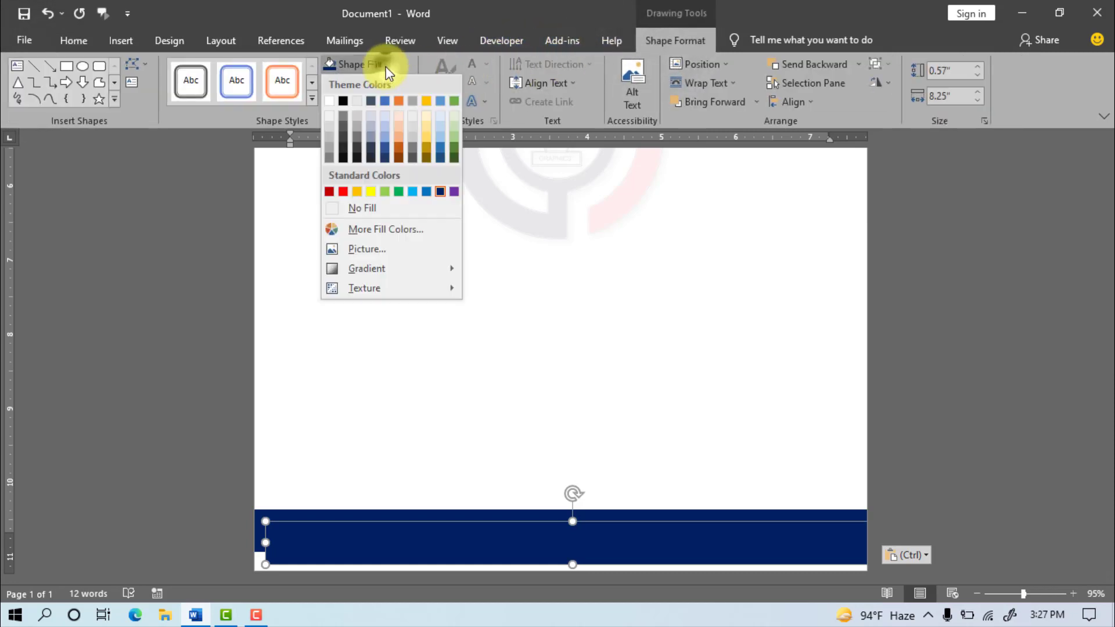
pyautogui.click(329, 115)
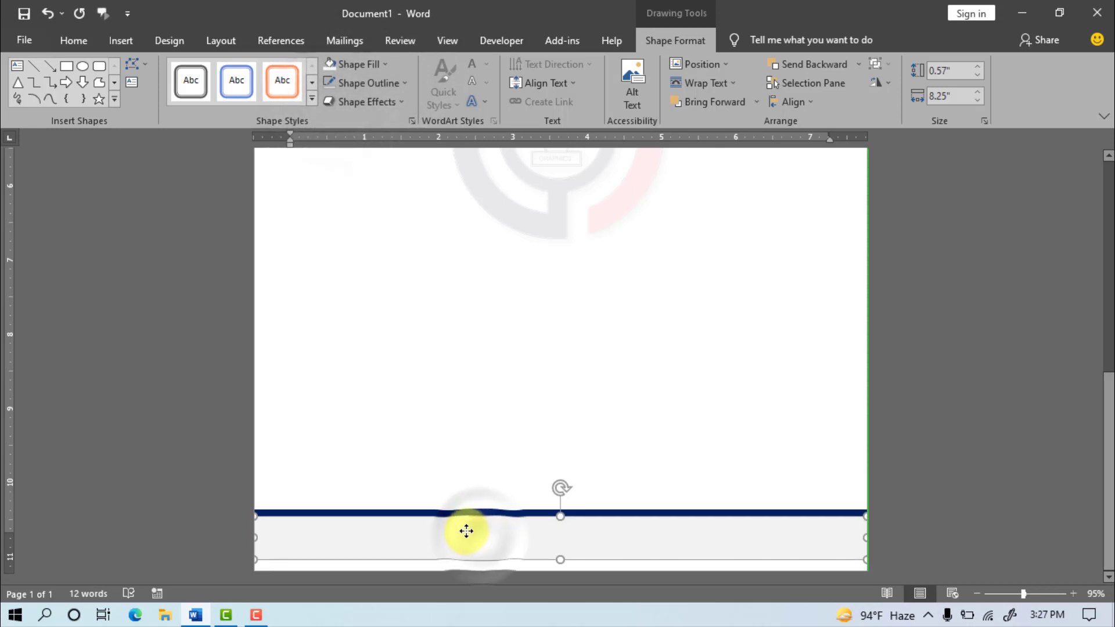
pyautogui.press('Left')
pyautogui.press('Left')
pyautogui.press('Up')
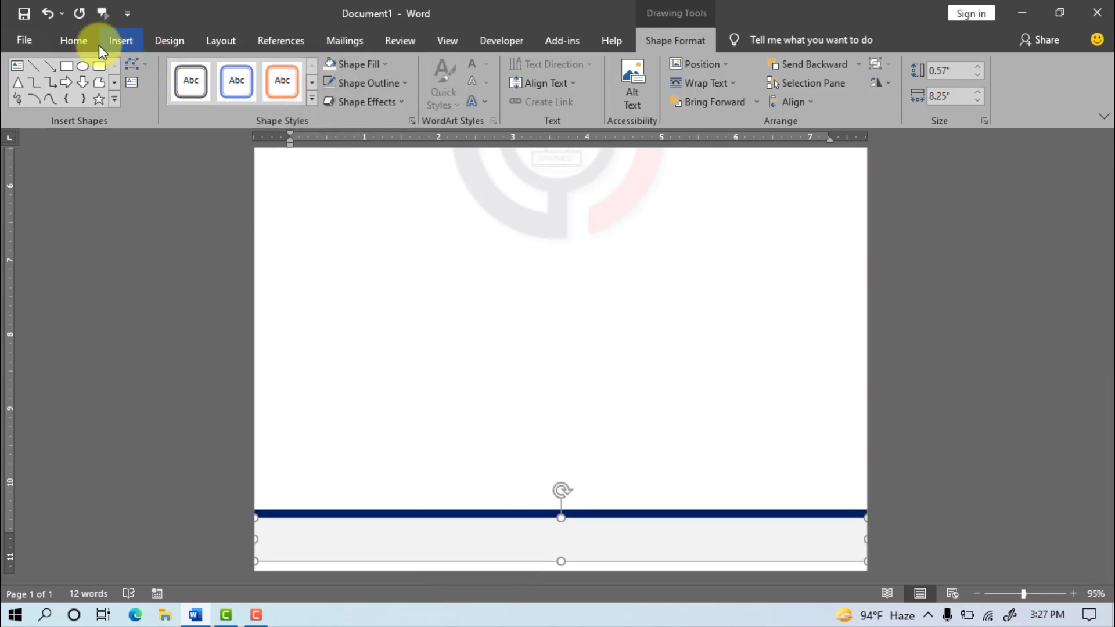
# - Paste a copy of the grey rectangle, fill it black, and stretch it full width
pyautogui.hotkey('ctrl', 'c')
pyautogui.click(74, 39)
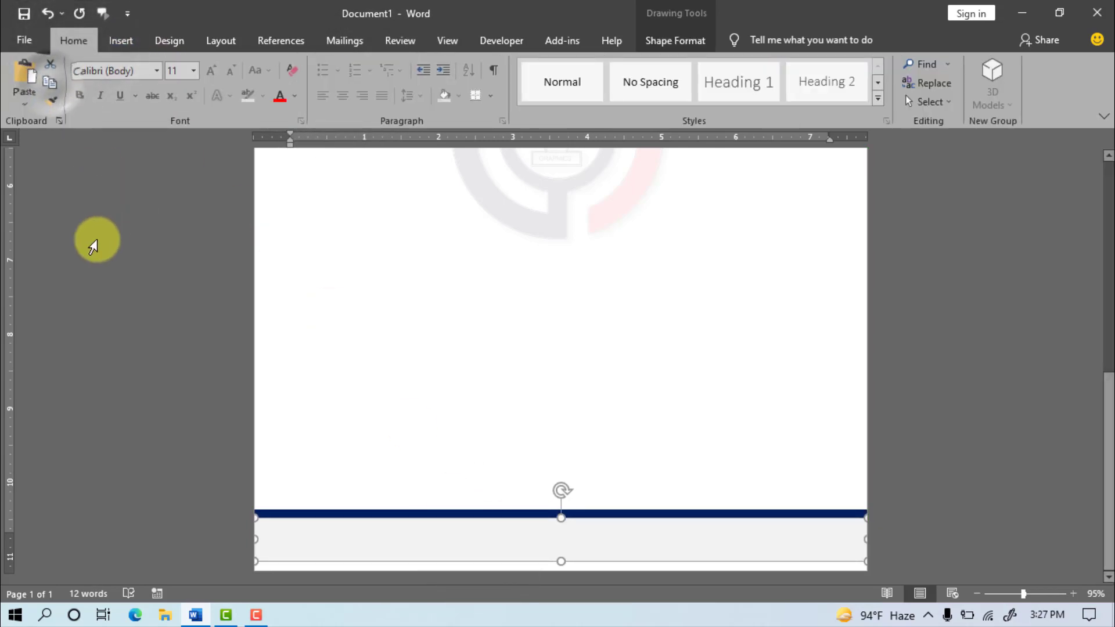
pyautogui.hotkey('ctrl', 'v')
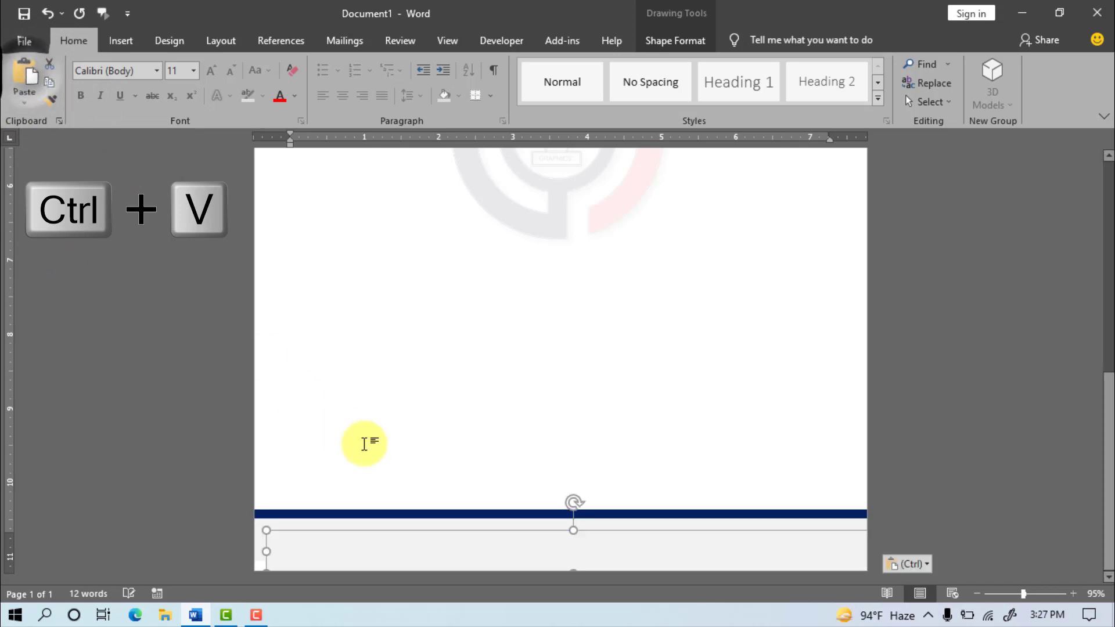
pyautogui.click(648, 42)
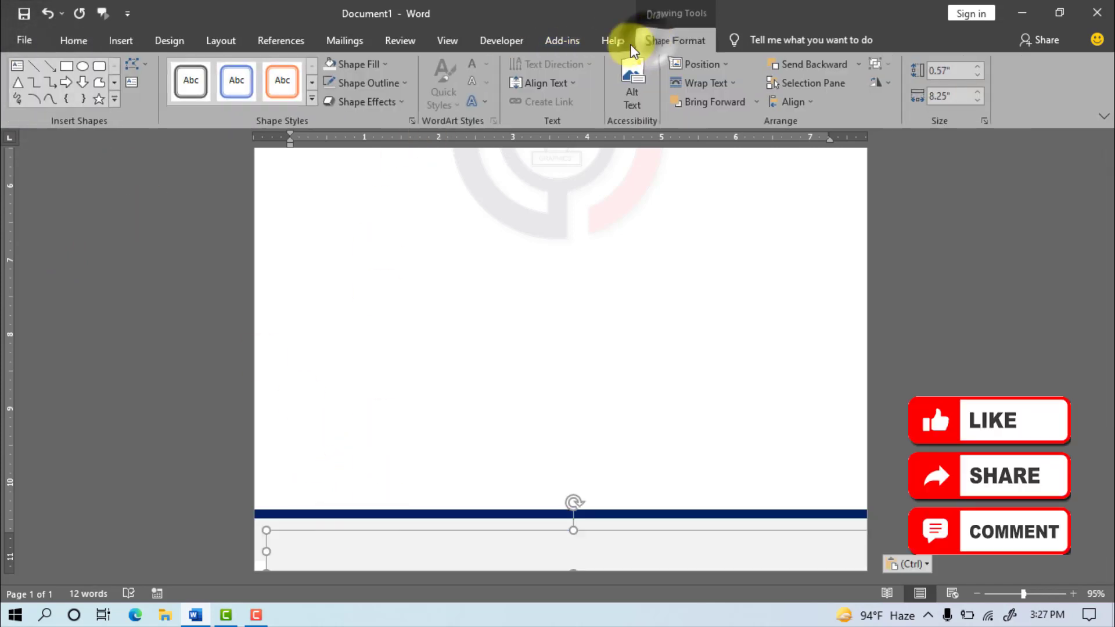
pyautogui.click(390, 68)
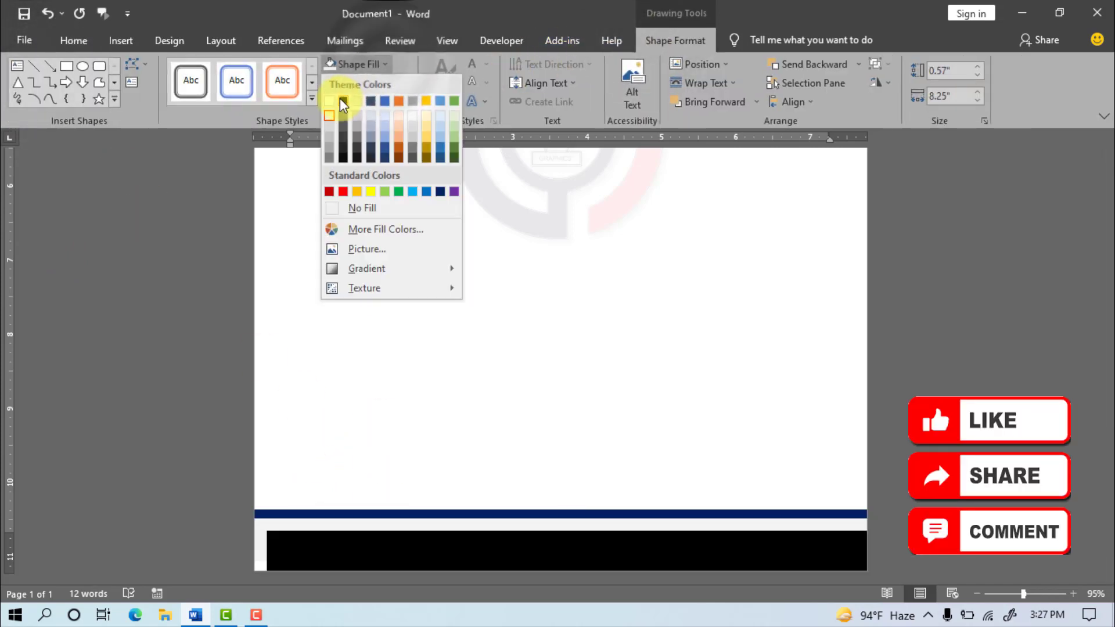
pyautogui.click(342, 104)
pyautogui.moveTo(499, 552); pyautogui.dragTo(563, 561)
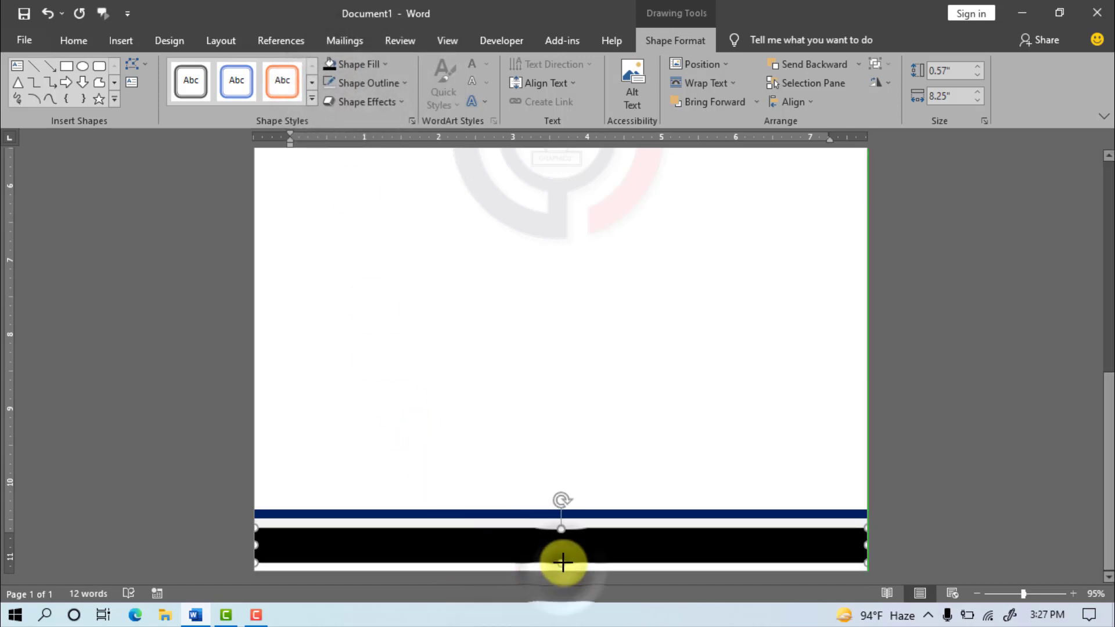
pyautogui.click(914, 516)
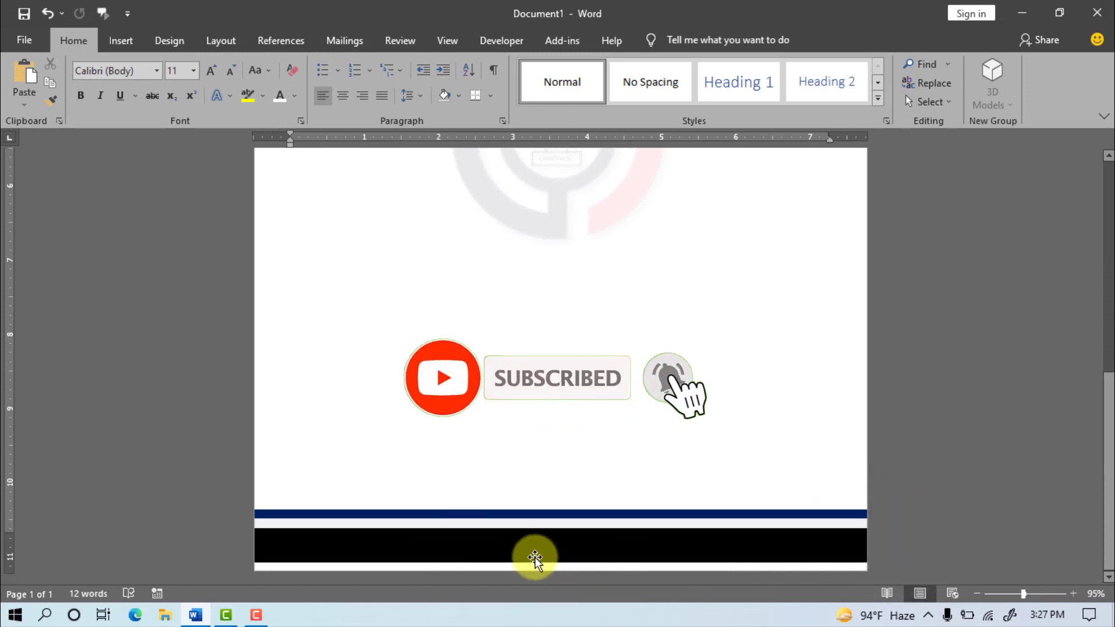
# - Insert the mobile bn picture from this device at 0.3 inch height
pyautogui.click(121, 42)
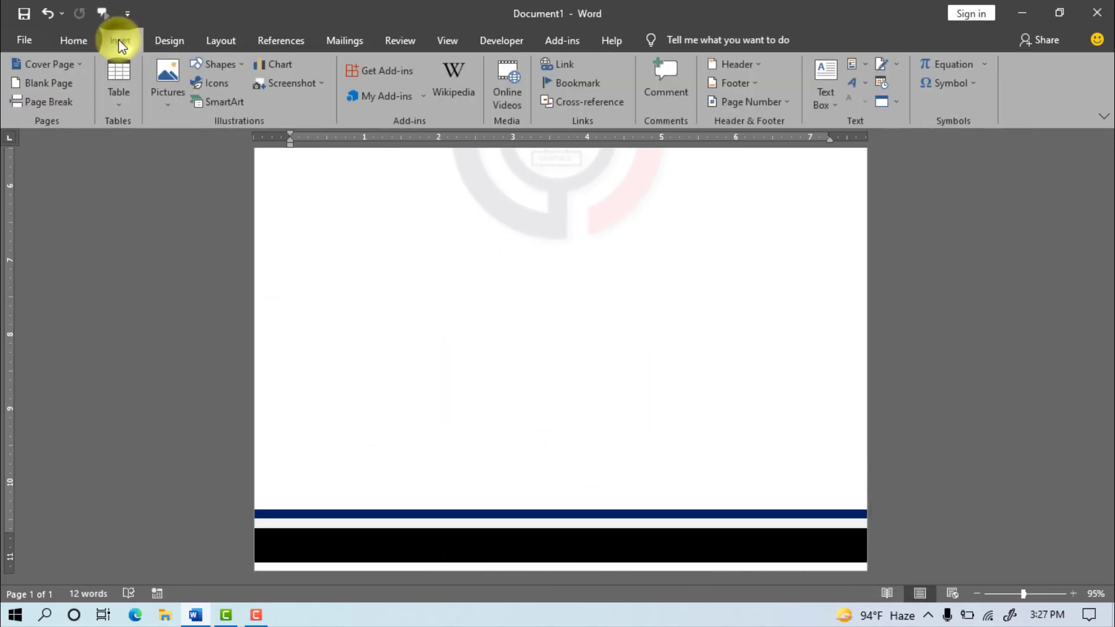
pyautogui.click(162, 79)
pyautogui.click(174, 143)
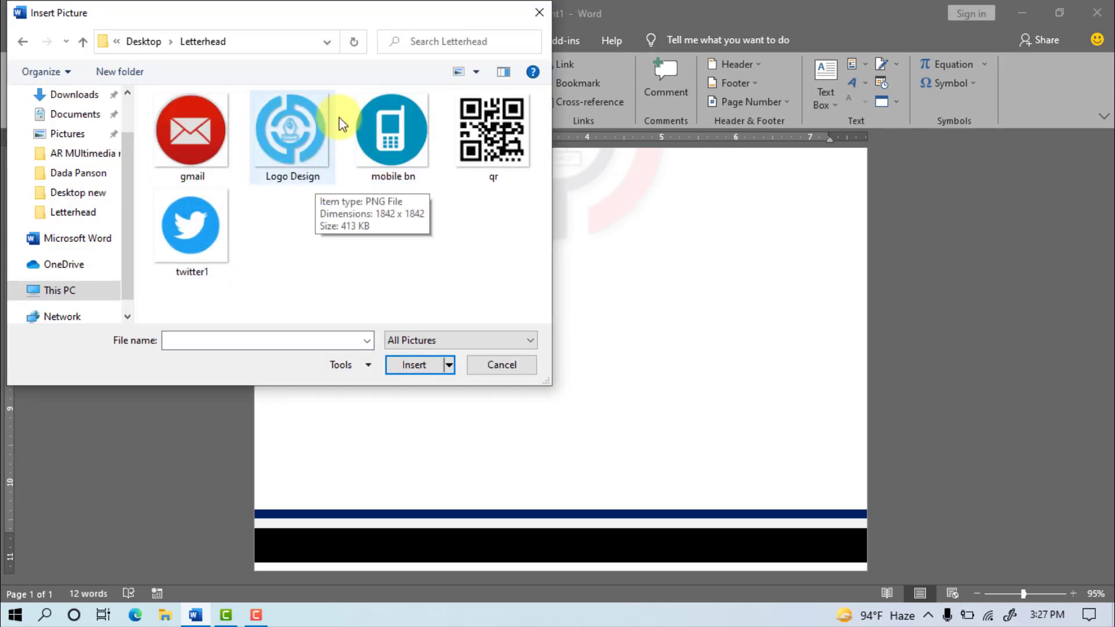
pyautogui.click(378, 134)
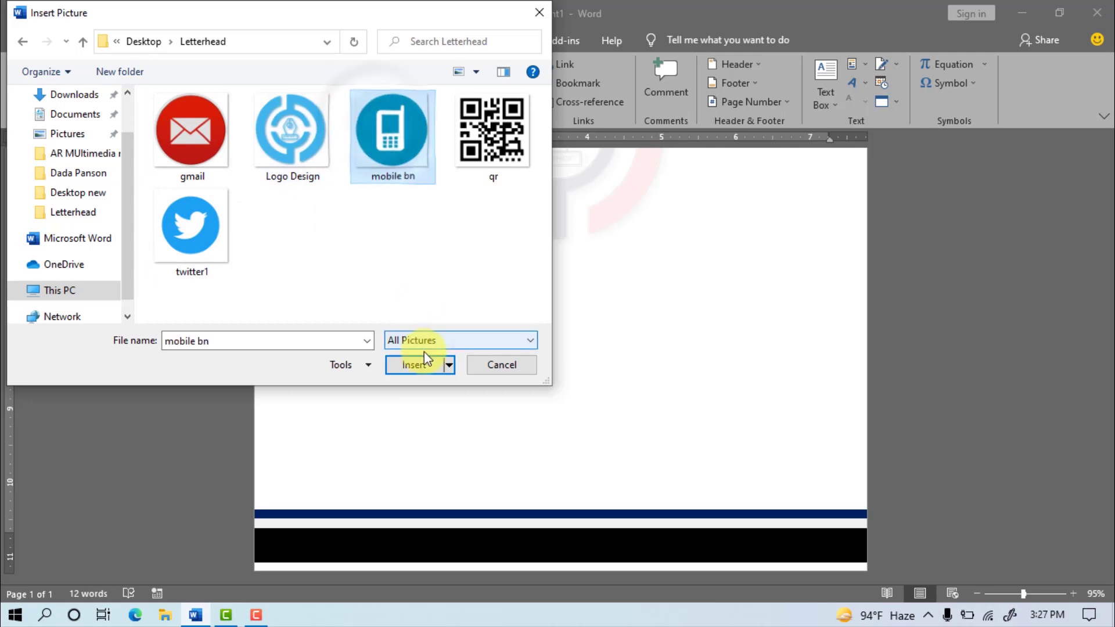
pyautogui.click(412, 366)
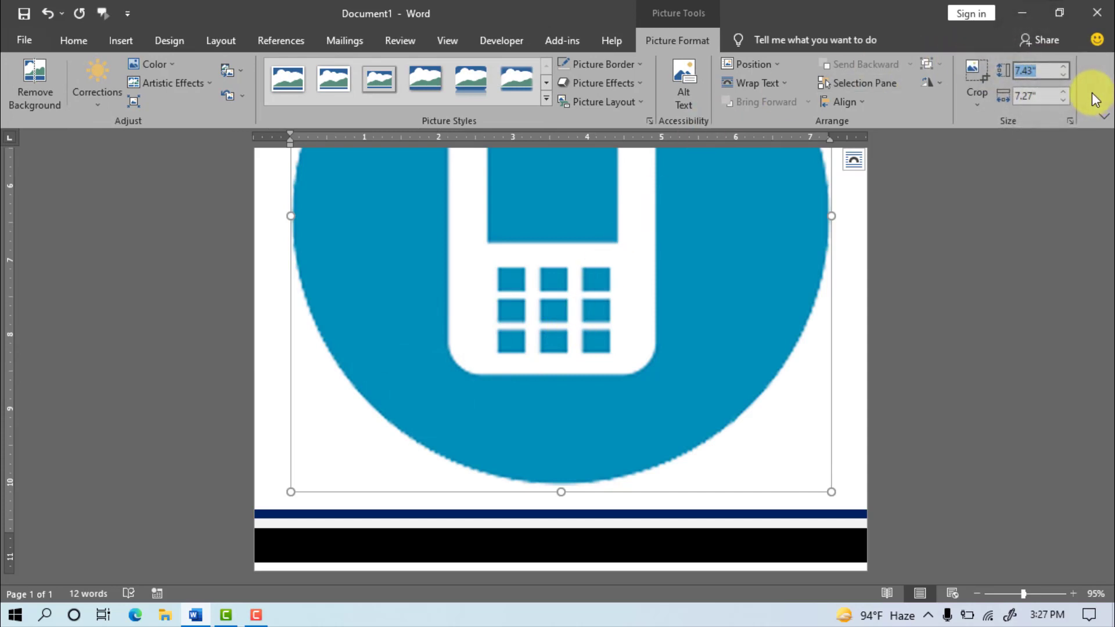
pyautogui.press('Return')
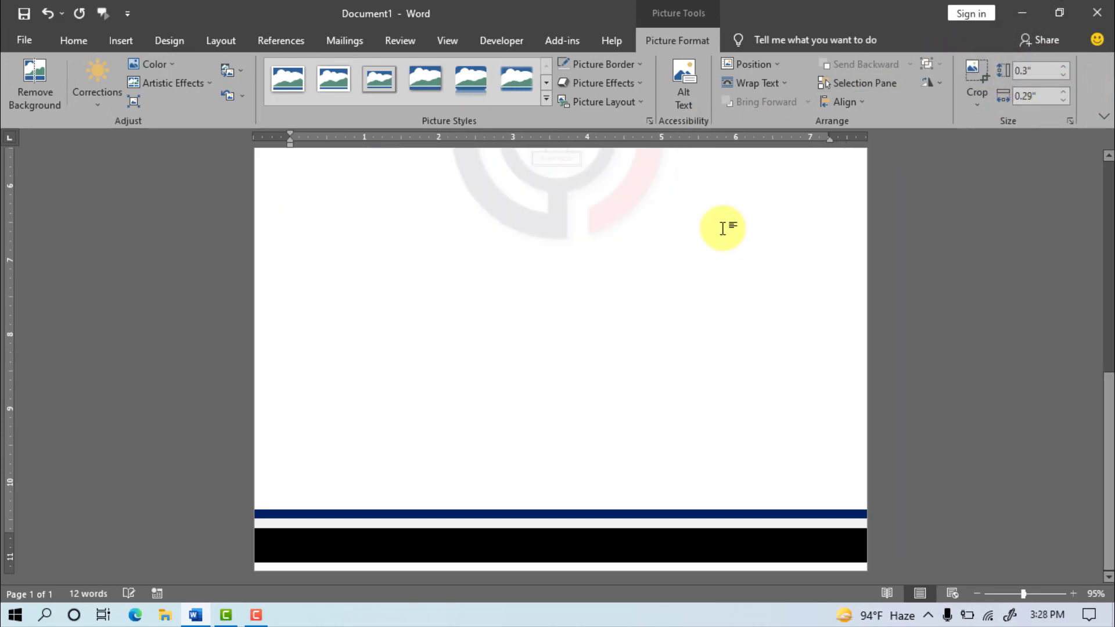
# - Set the phone icon in front of text and move it to the black band's left end
pyautogui.scroll(8, 743, 301)
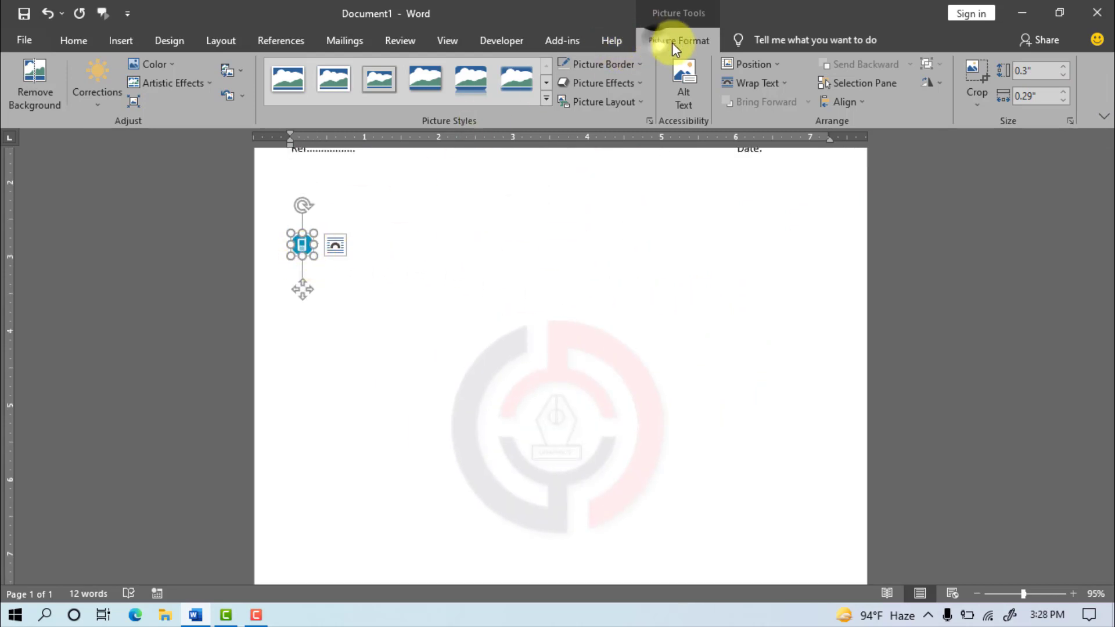
pyautogui.click(755, 83)
pyautogui.click(778, 228)
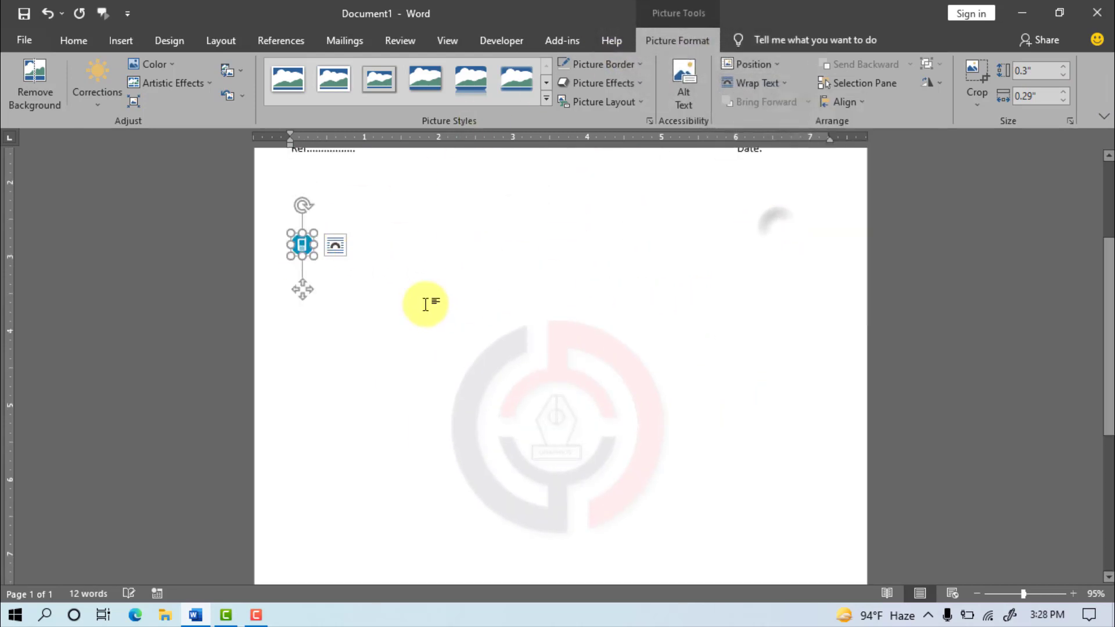
pyautogui.moveTo(301, 244); pyautogui.dragTo(331, 575)
pyautogui.scroll(-2, 365, 252)
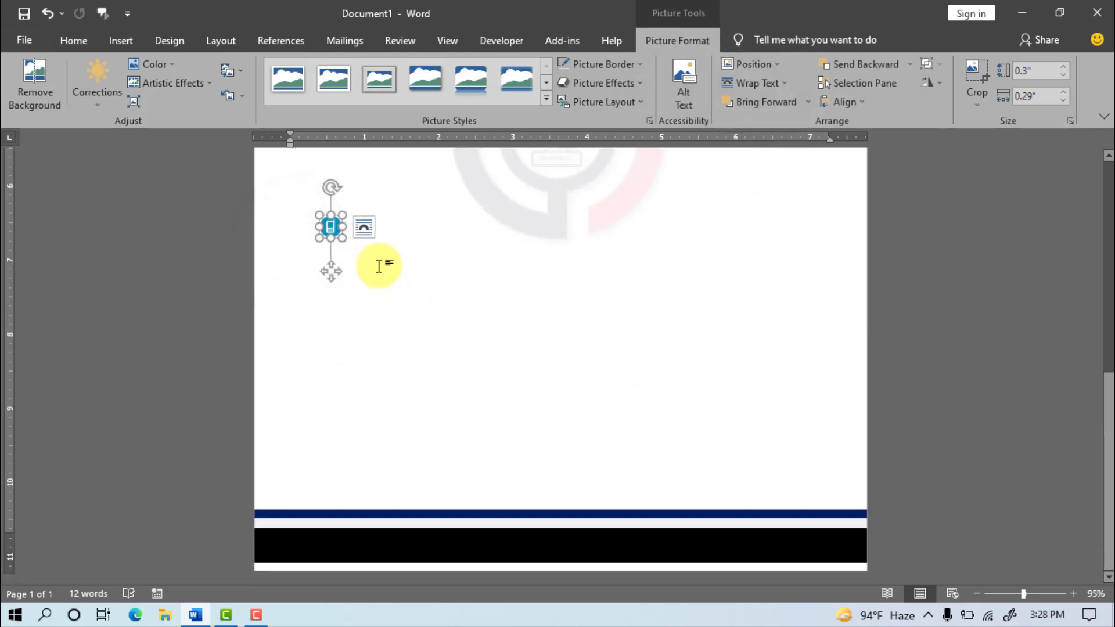
pyautogui.moveTo(330, 228); pyautogui.dragTo(303, 546)
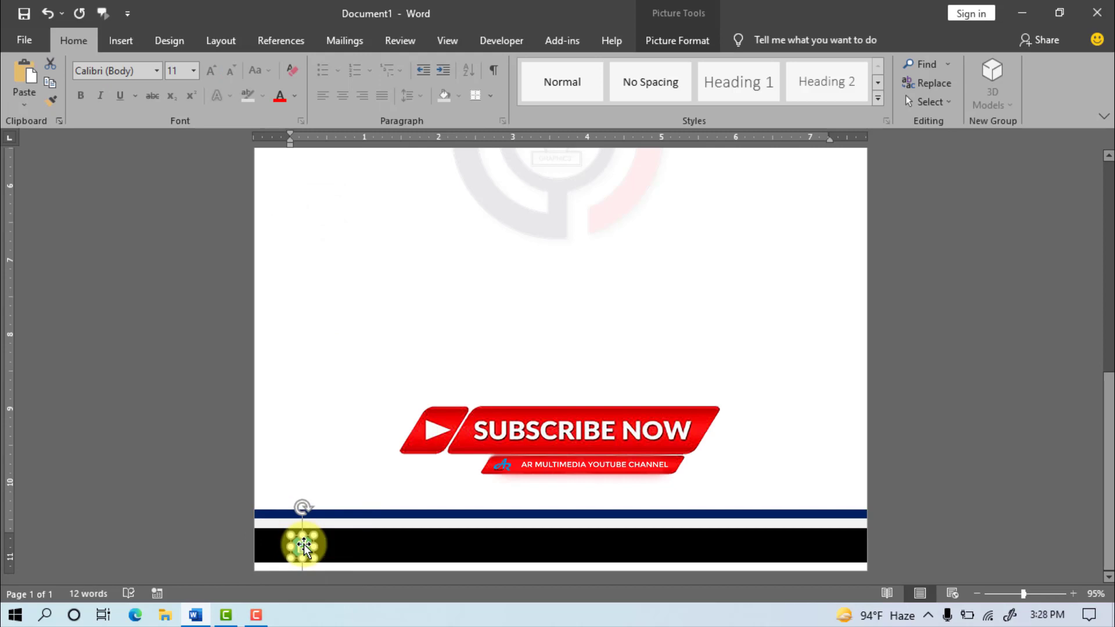
pyautogui.scroll(10, 975, 374)
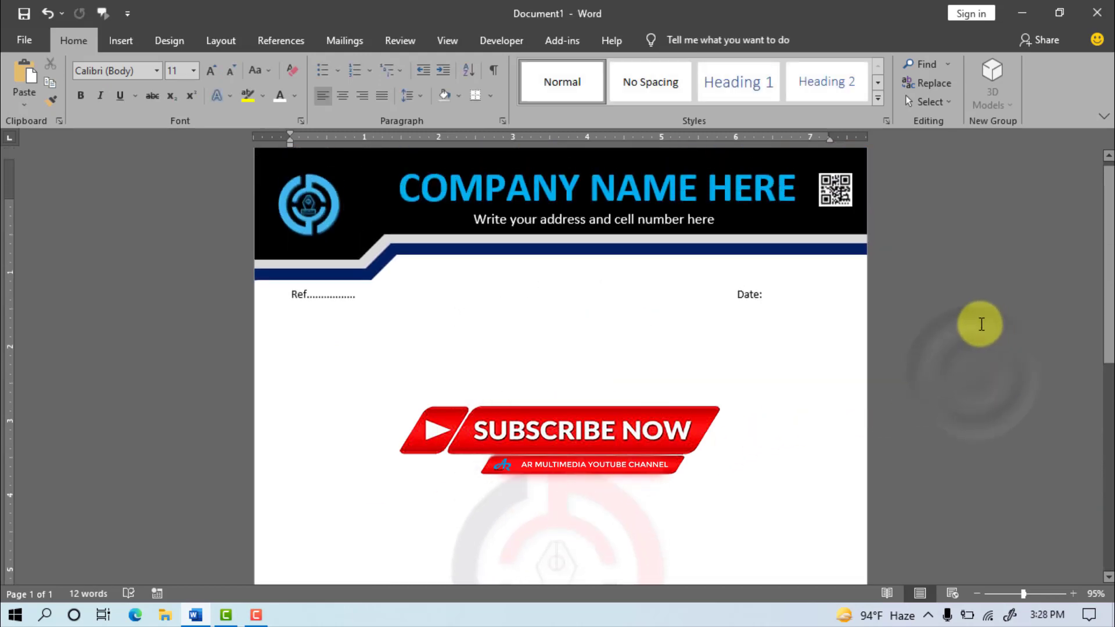
# - Duplicate the header's address text box and move the copy onto the black footer band
pyautogui.click(614, 242)
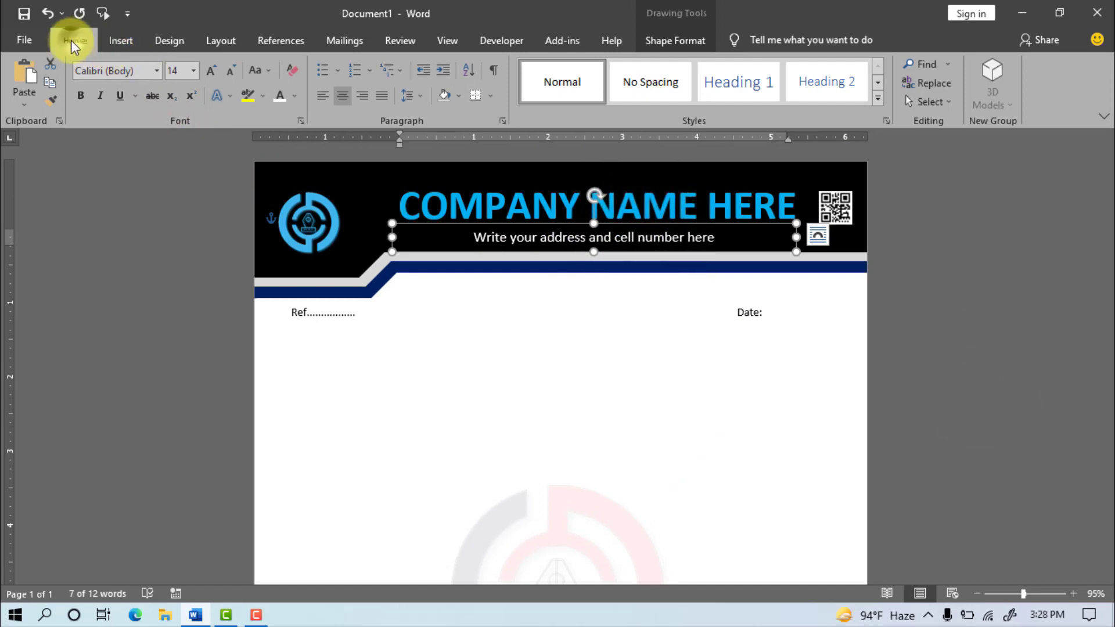
pyautogui.hotkey('ctrl', 'c')
pyautogui.hotkey('ctrl', 'v')
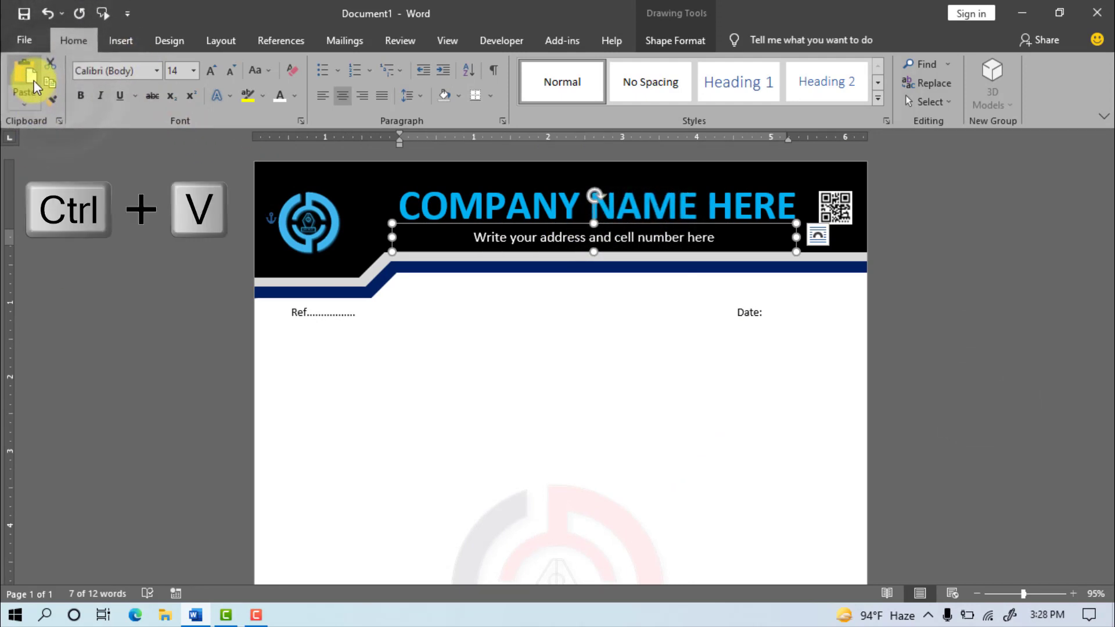
pyautogui.press('Down')
pyautogui.press('Down')
pyautogui.press('Down')
pyautogui.press('Down')
pyautogui.press('Down')
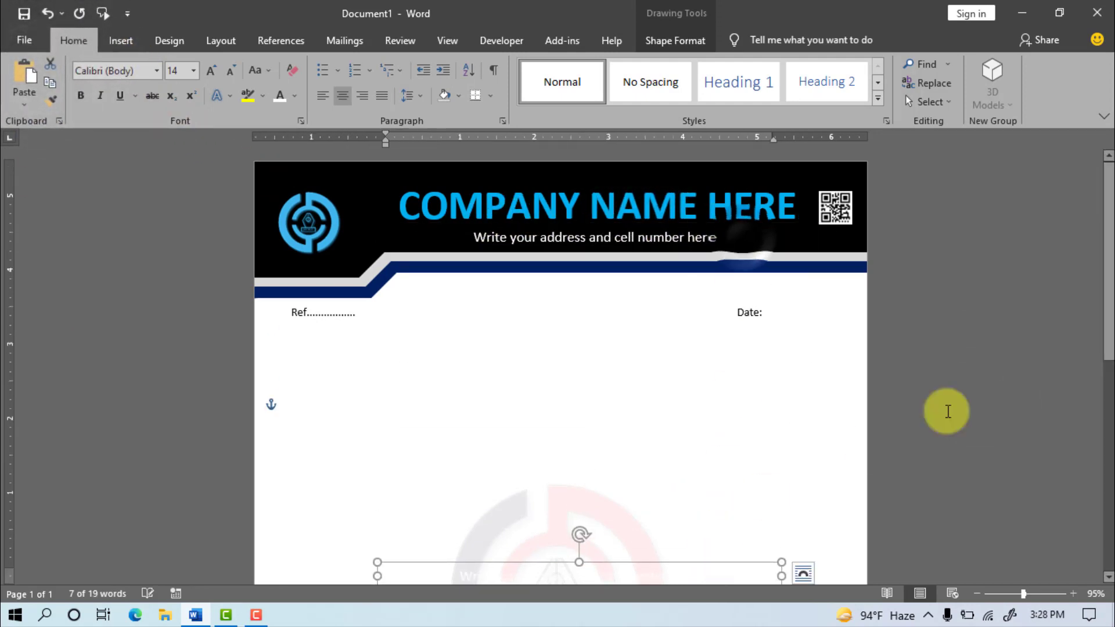
pyautogui.scroll(-5, 1017, 414)
pyautogui.moveTo(695, 189); pyautogui.dragTo(635, 560)
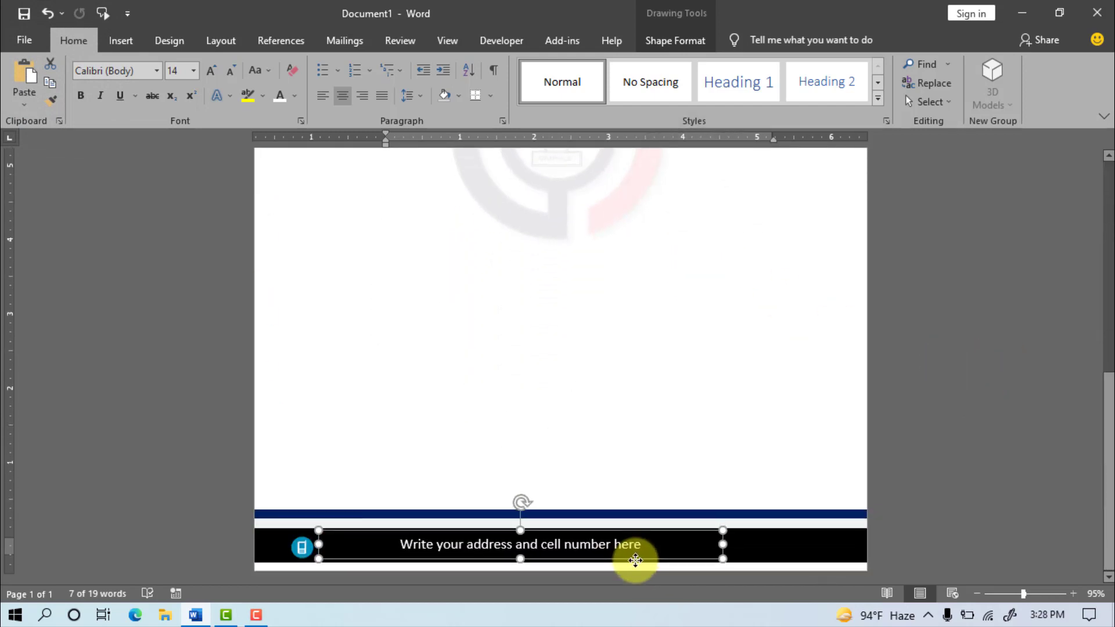
# - Left-align the copied text, narrow the box, and change it to 'Write your Mobile number'
pyautogui.click(323, 95)
pyautogui.moveTo(722, 544); pyautogui.dragTo(584, 560)
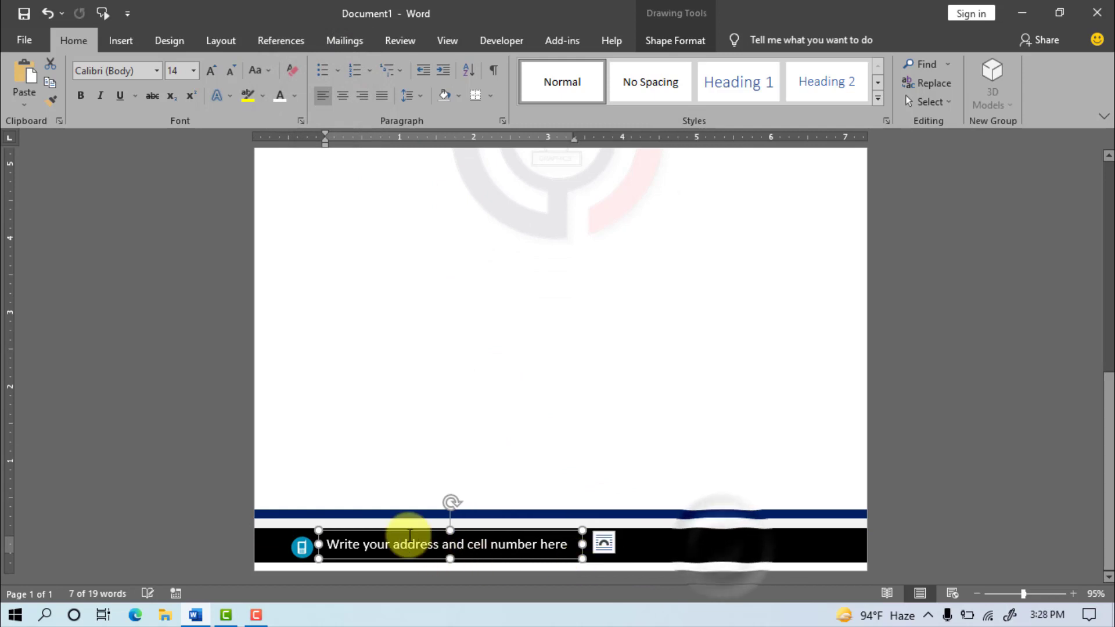
pyautogui.moveTo(391, 544); pyautogui.dragTo(495, 545)
pyautogui.write('P')
pyautogui.press('BackSpace')
pyautogui.write('Mobile number')
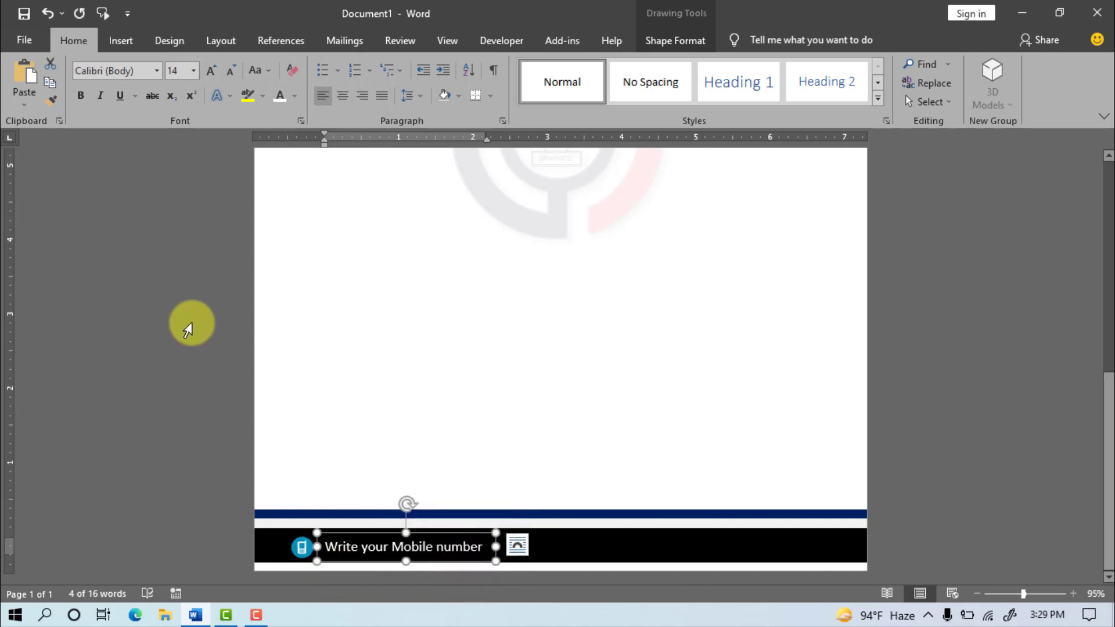
# - Insert the gmail picture from the Letterhead folder at 0.3 inch size
pyautogui.click(189, 330)
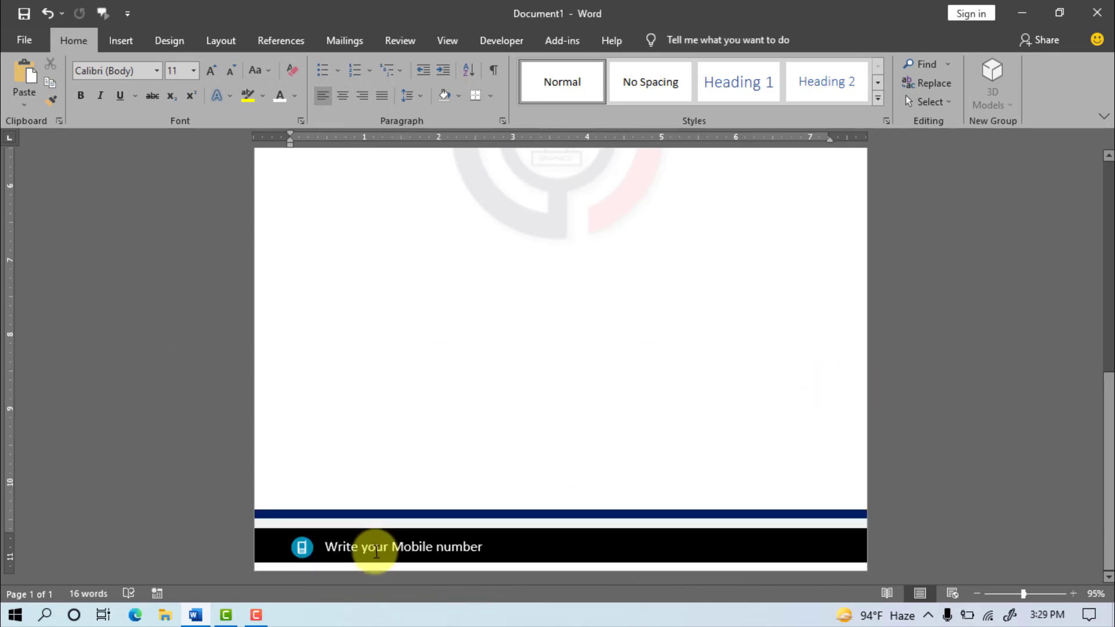
pyautogui.click(123, 41)
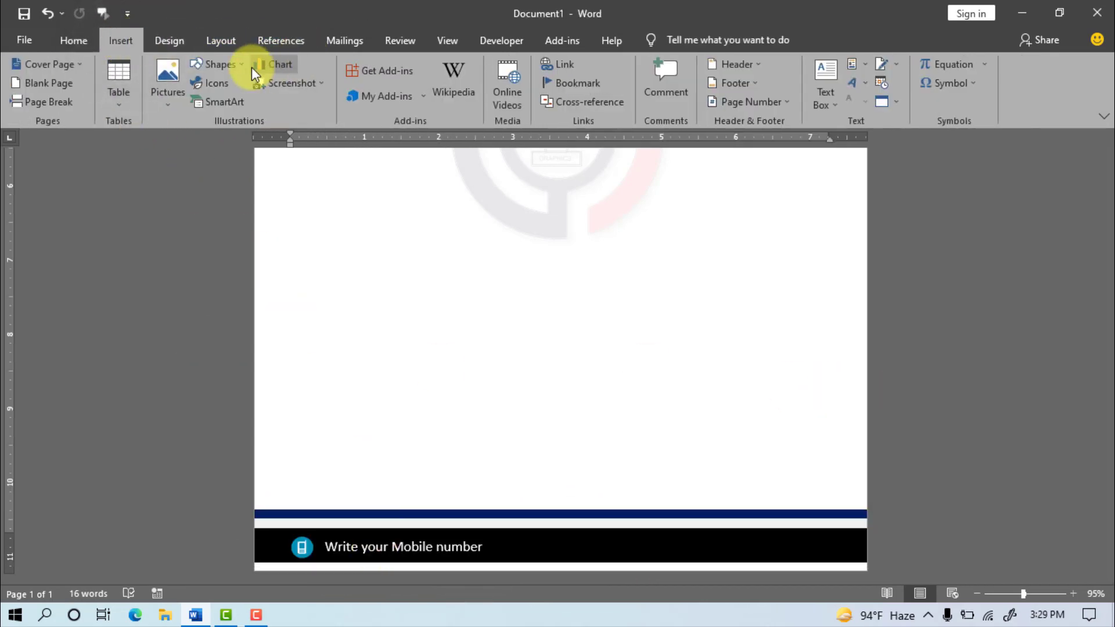
pyautogui.click(168, 90)
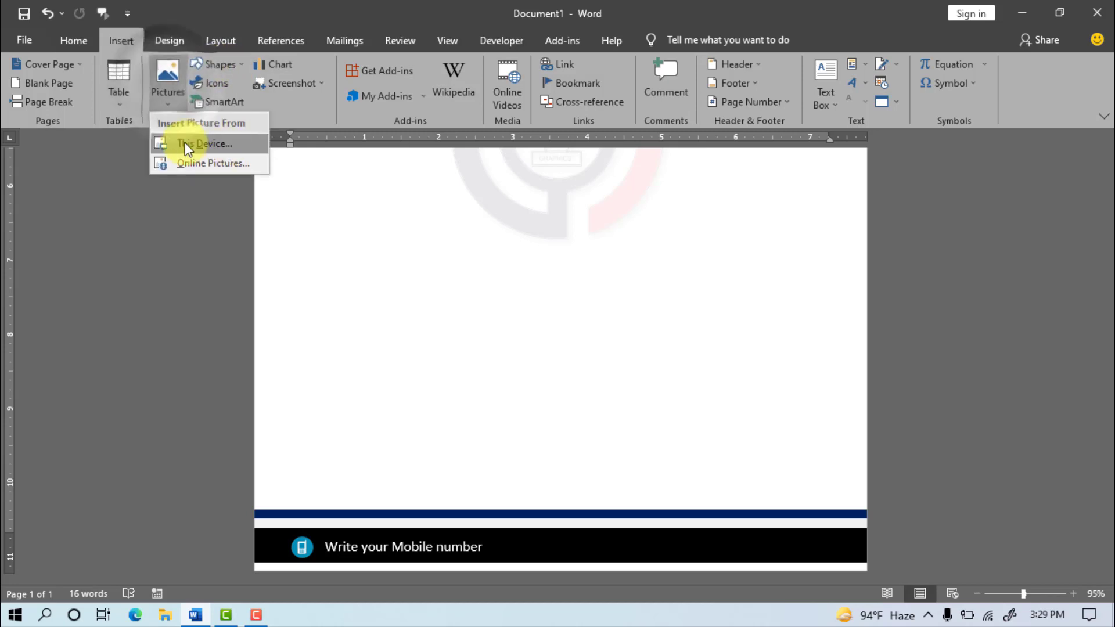
pyautogui.click(205, 150)
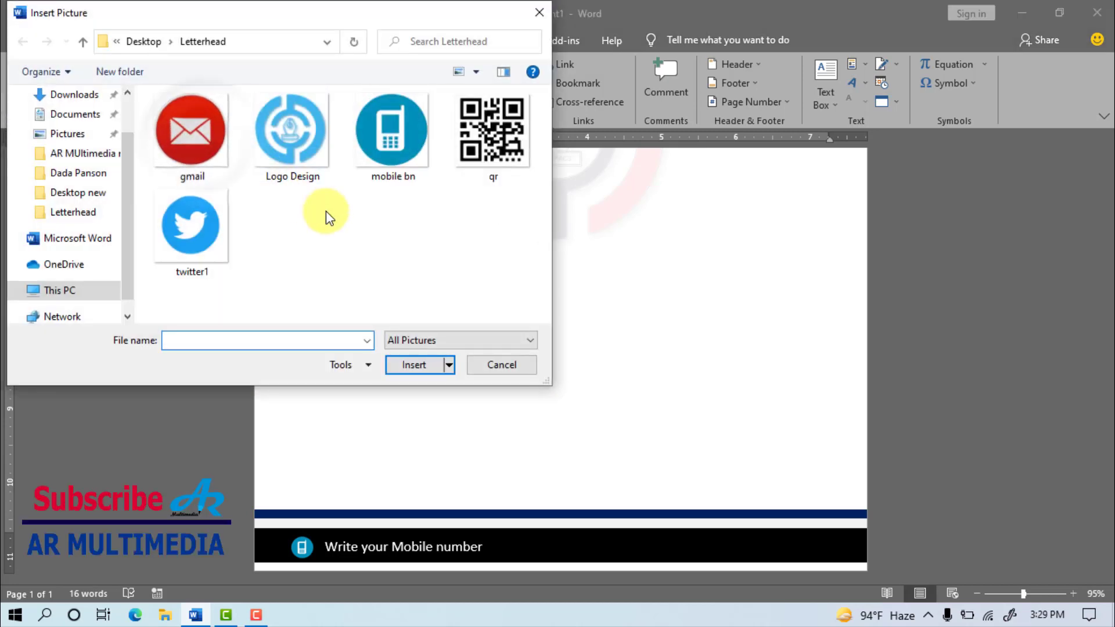
pyautogui.click(192, 227)
pyautogui.click(200, 142)
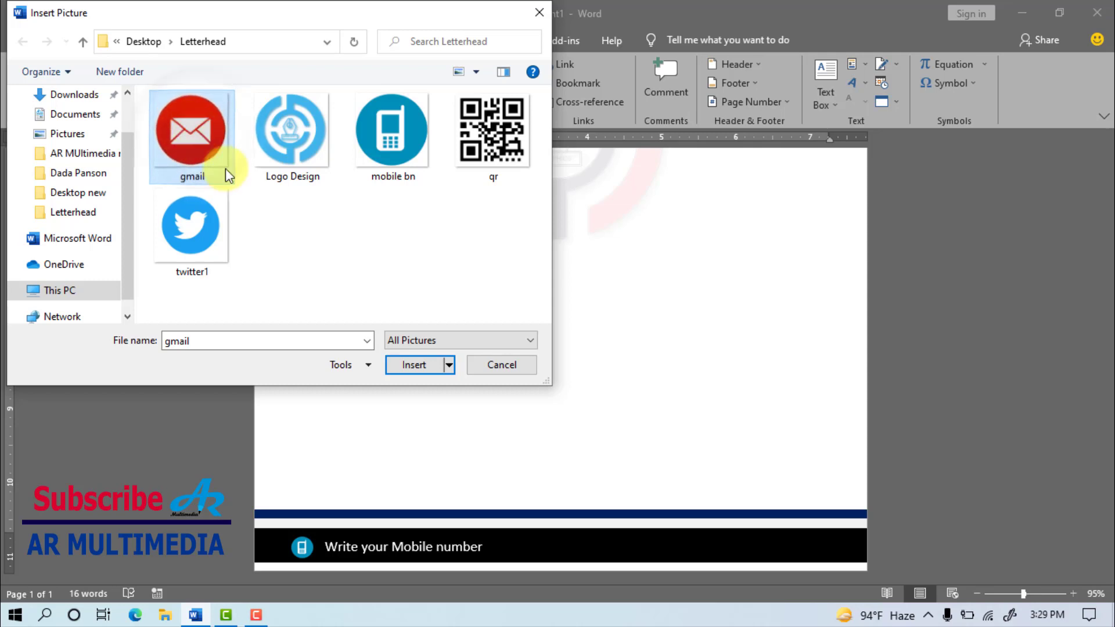
pyautogui.click(414, 365)
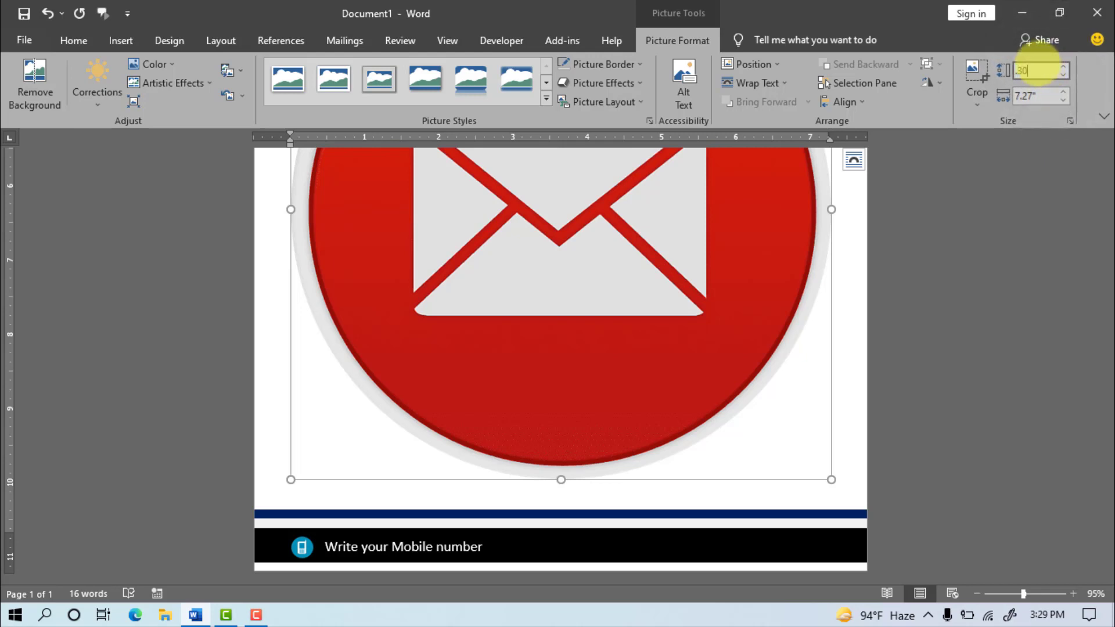
pyautogui.press('Return')
# - Make the email icon float in front of text and drag it into the footer band
pyautogui.scroll(10, 729, 301)
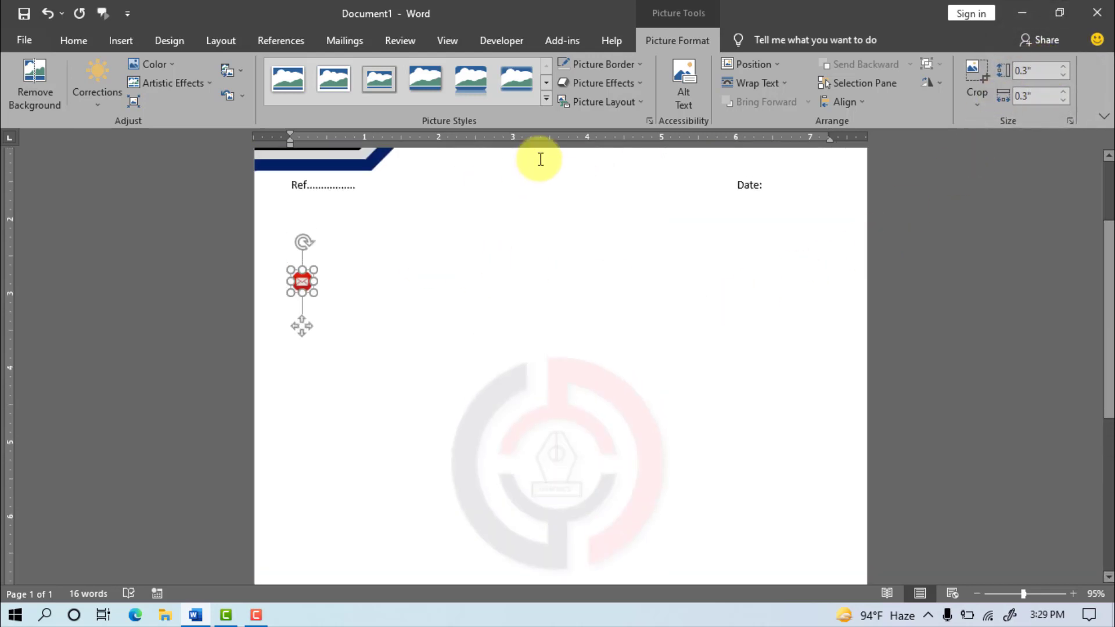
pyautogui.click(758, 83)
pyautogui.click(771, 222)
pyautogui.moveTo(302, 281); pyautogui.dragTo(431, 558)
pyautogui.scroll(-5, 657, 437)
pyautogui.scroll(-1, 657, 437)
pyautogui.moveTo(431, 227); pyautogui.dragTo(504, 549)
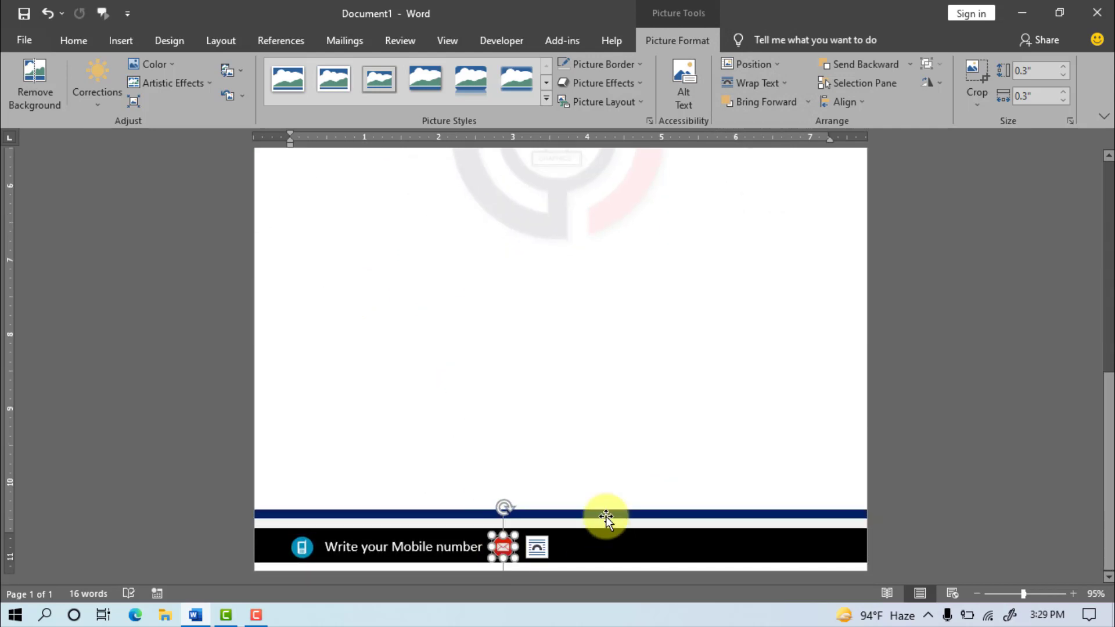
# - Duplicate the mobile label beside the email icon and change it to 'Write your email address'
pyautogui.click(409, 553)
pyautogui.click(423, 535)
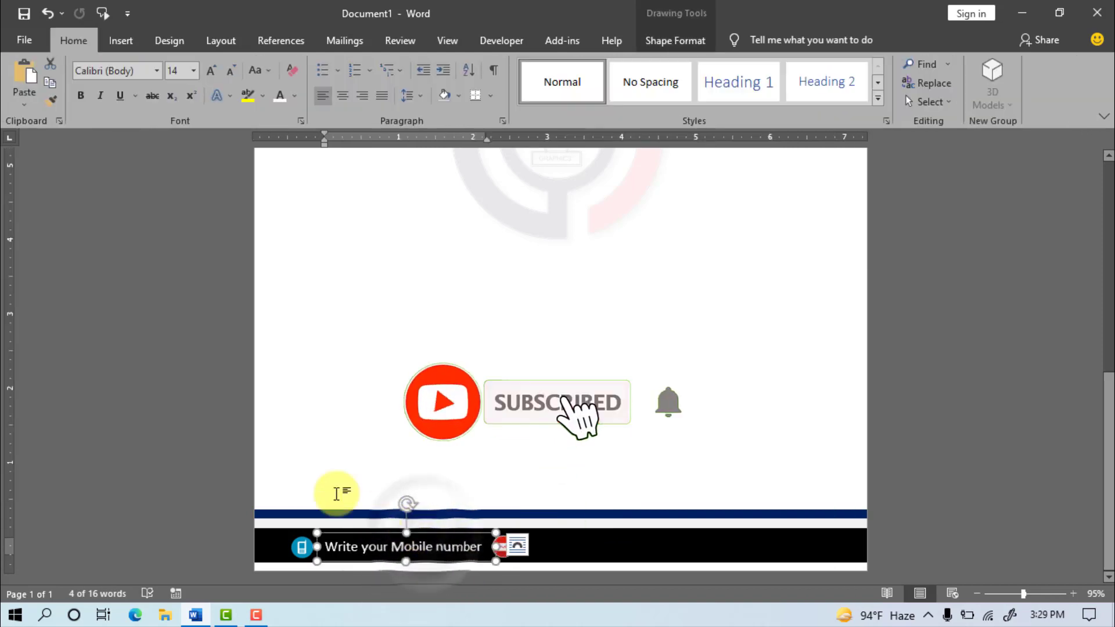
pyautogui.click(50, 82)
pyautogui.click(25, 74)
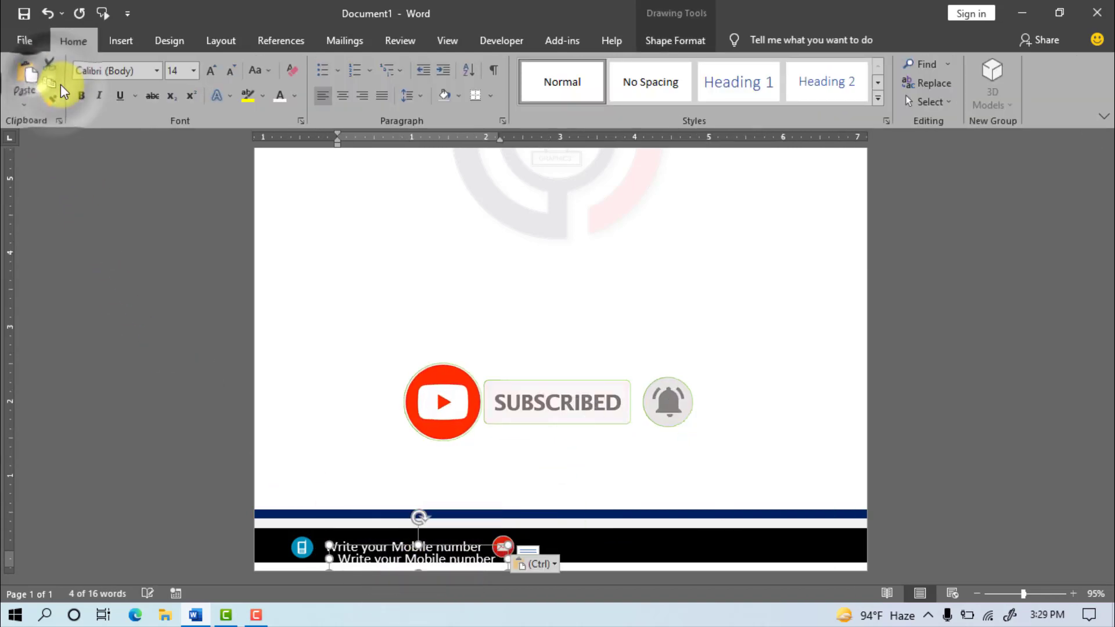
pyautogui.moveTo(455, 544); pyautogui.dragTo(672, 548)
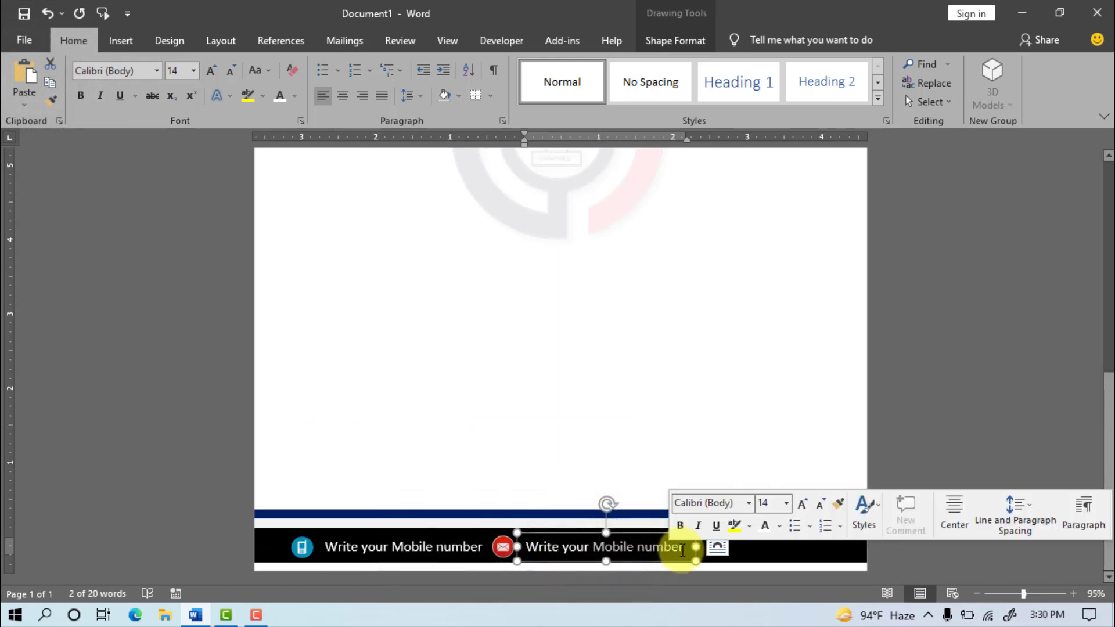
pyautogui.write('email address')
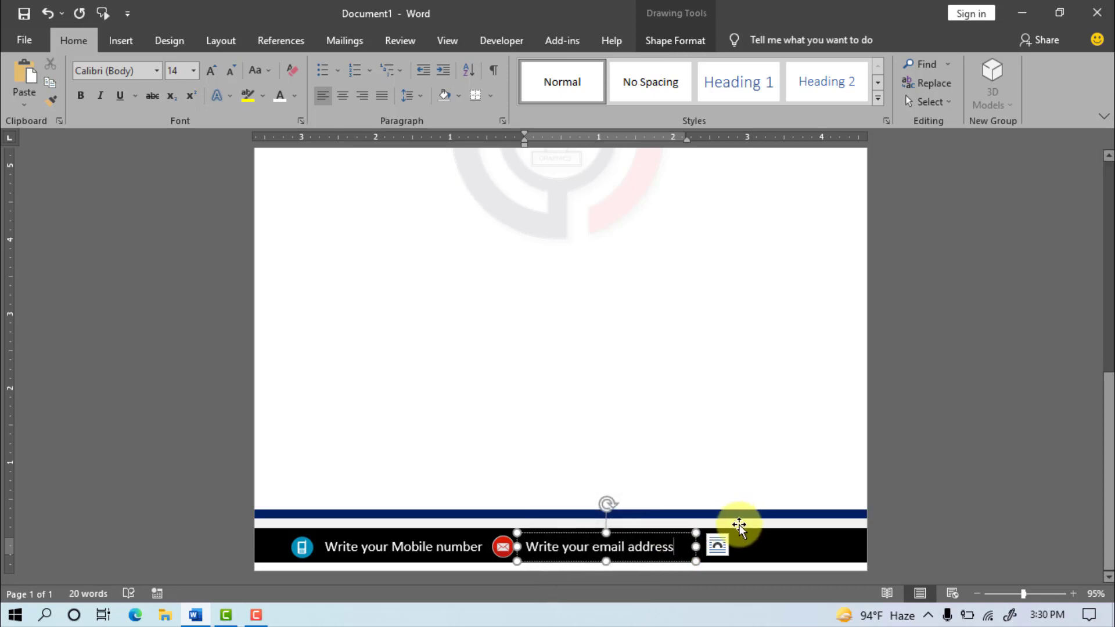
pyautogui.click(948, 506)
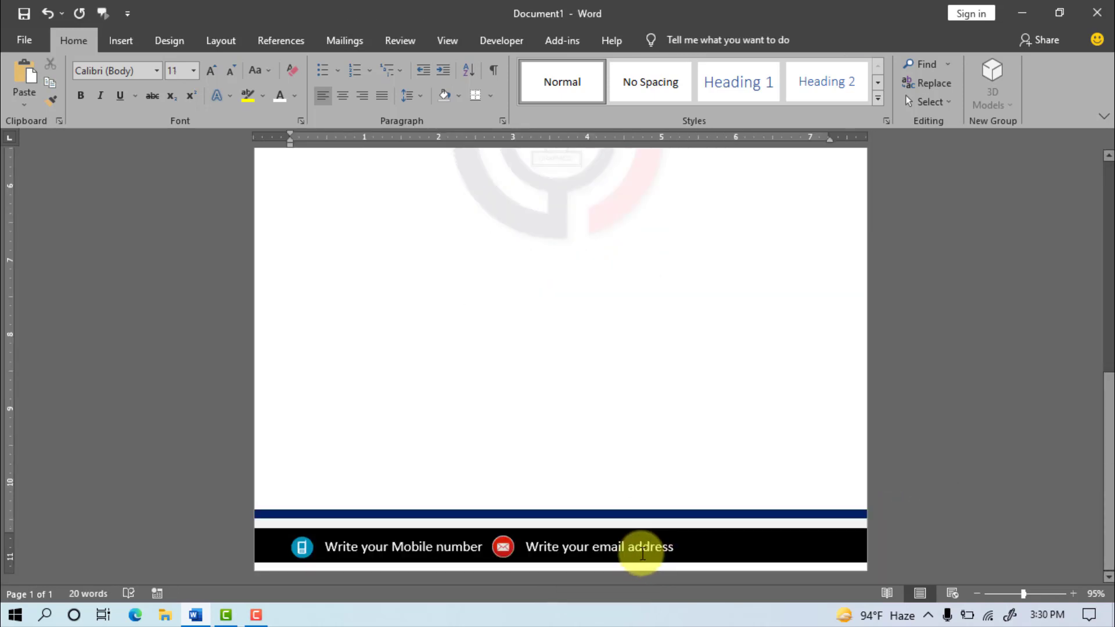
# - Insert the twitter1 picture at 0.3" height, in front of text, after the email label
pyautogui.click(120, 40)
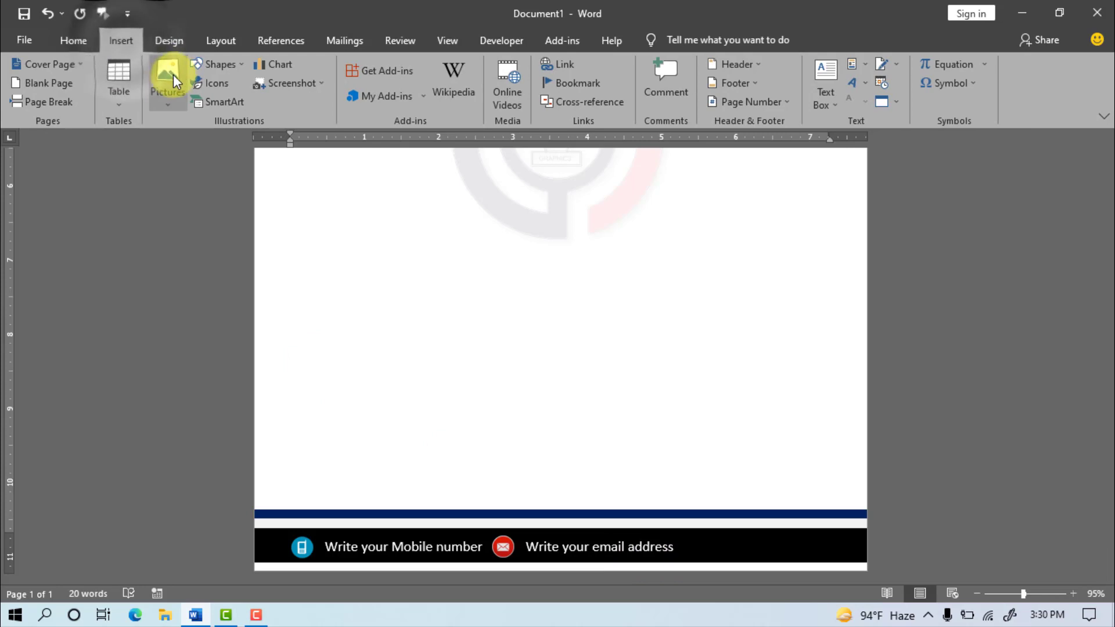
pyautogui.click(167, 81)
pyautogui.click(205, 150)
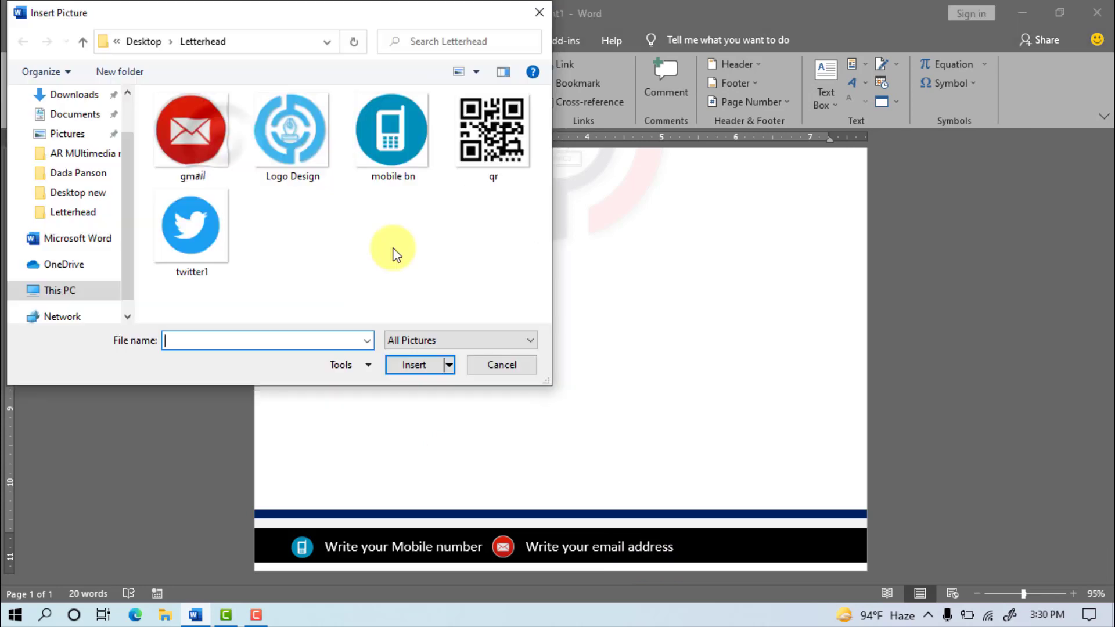
pyautogui.click(197, 222)
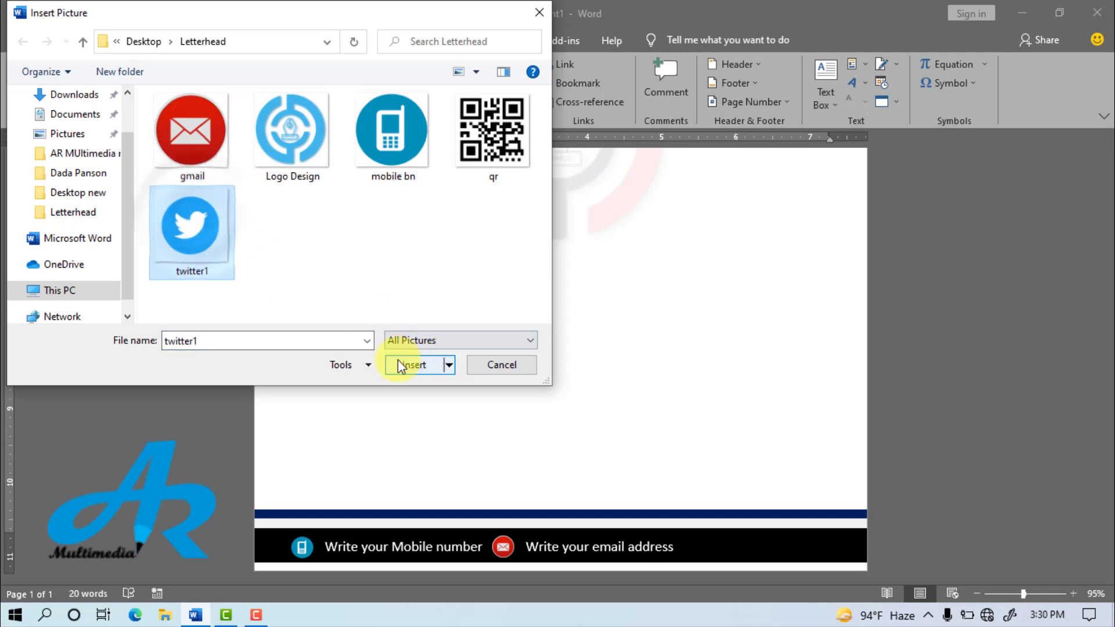
pyautogui.click(413, 365)
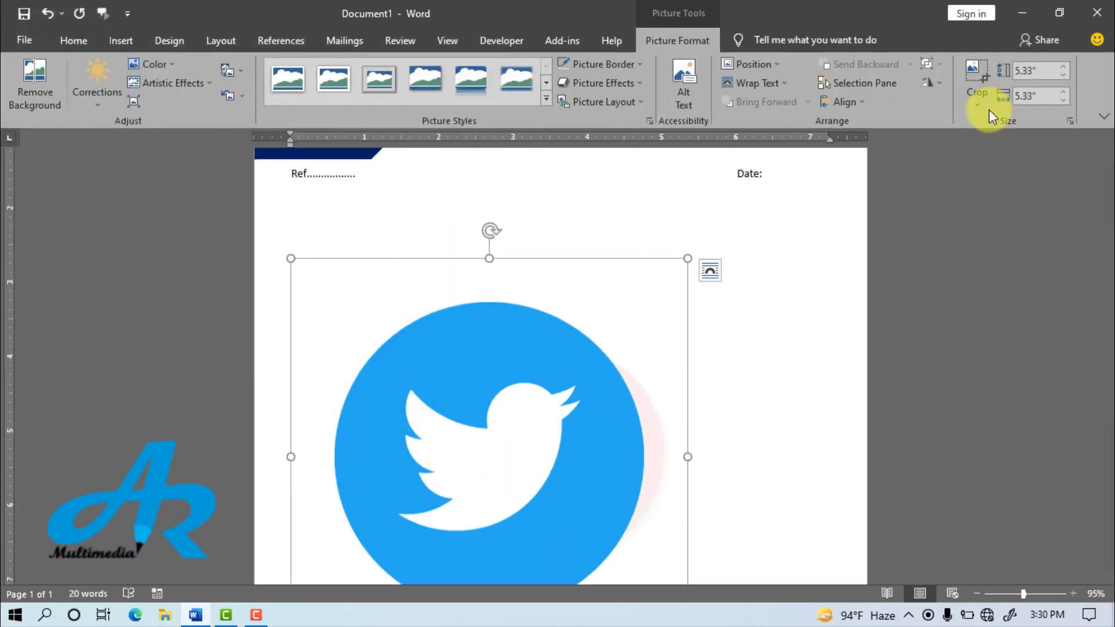
pyautogui.write('0.3')
pyautogui.press('Return')
pyautogui.click(758, 83)
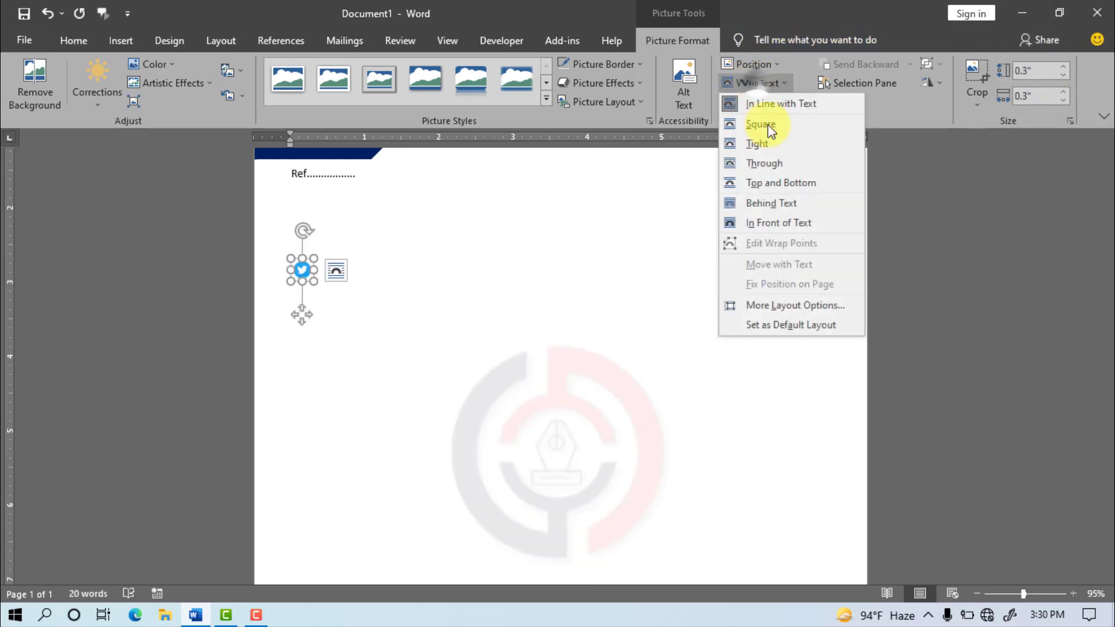
pyautogui.click(778, 223)
pyautogui.moveTo(298, 266); pyautogui.dragTo(689, 542)
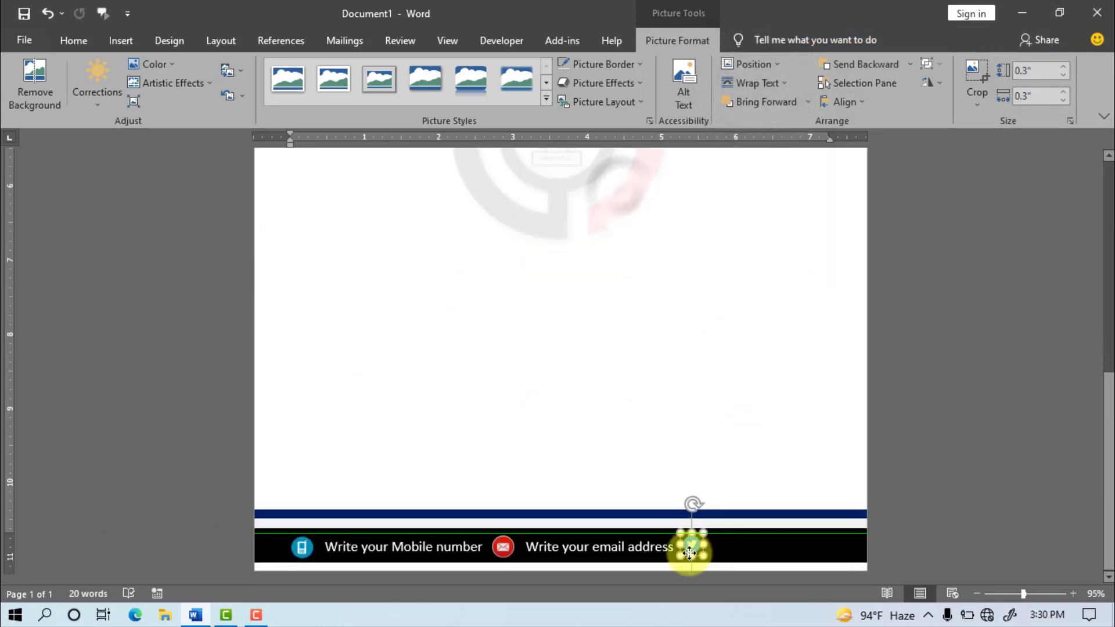
# - Duplicate the email label beside the Twitter icon and change it to 'Twitter address here'
pyautogui.click(566, 543)
pyautogui.hotkey('ctrl', 'd')
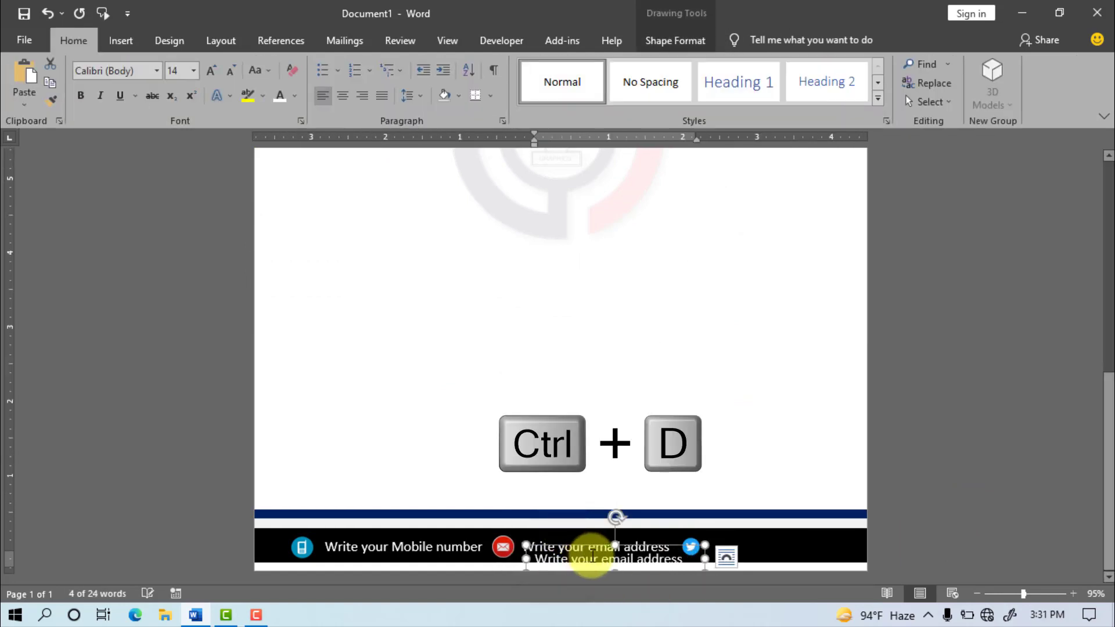
pyautogui.moveTo(589, 552); pyautogui.dragTo(847, 552)
pyautogui.write('Twitter a')
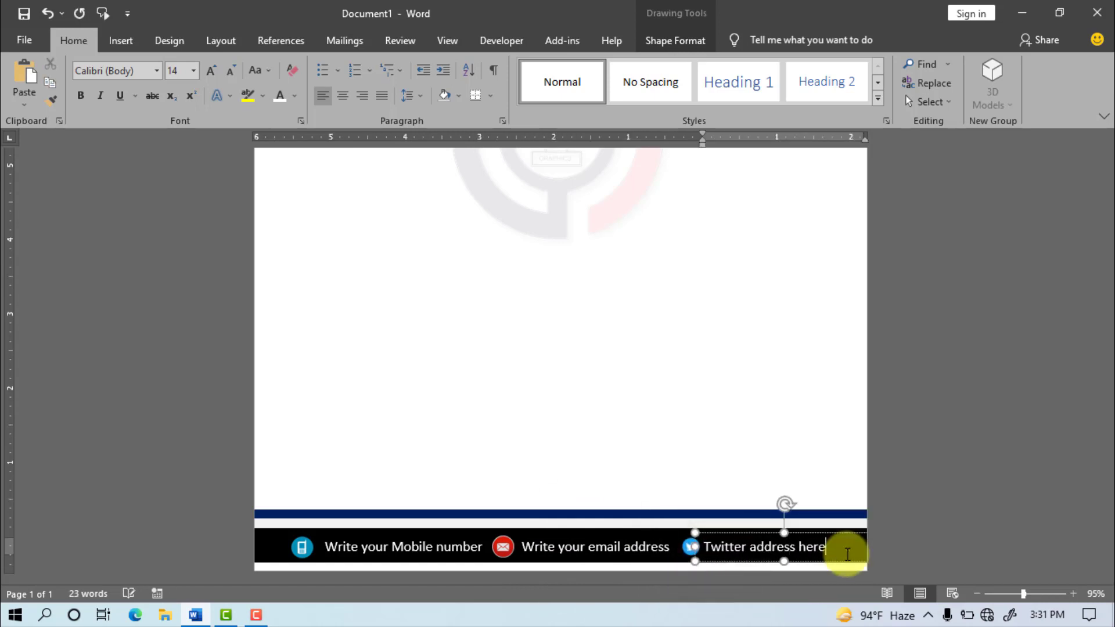
# - Select all three footer icons and labels together and nudge them slightly left
pyautogui.press('shift')
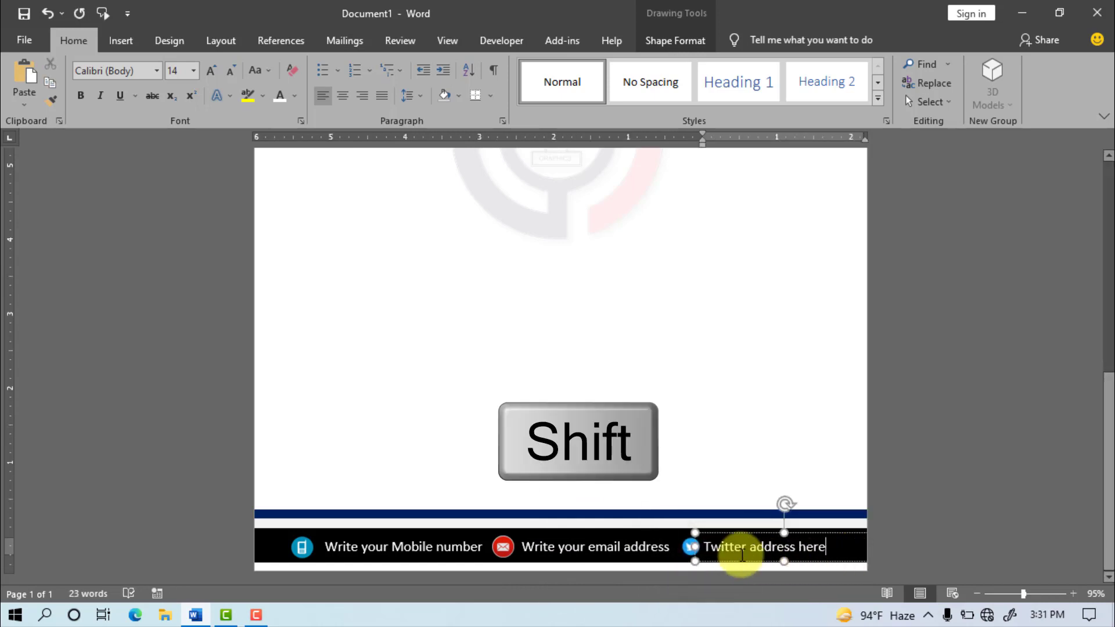
pyautogui.keyDown('shift'); pyautogui.click(691, 549); pyautogui.keyUp('shift')
pyautogui.keyDown('shift'); pyautogui.click(514, 562); pyautogui.keyUp('shift')
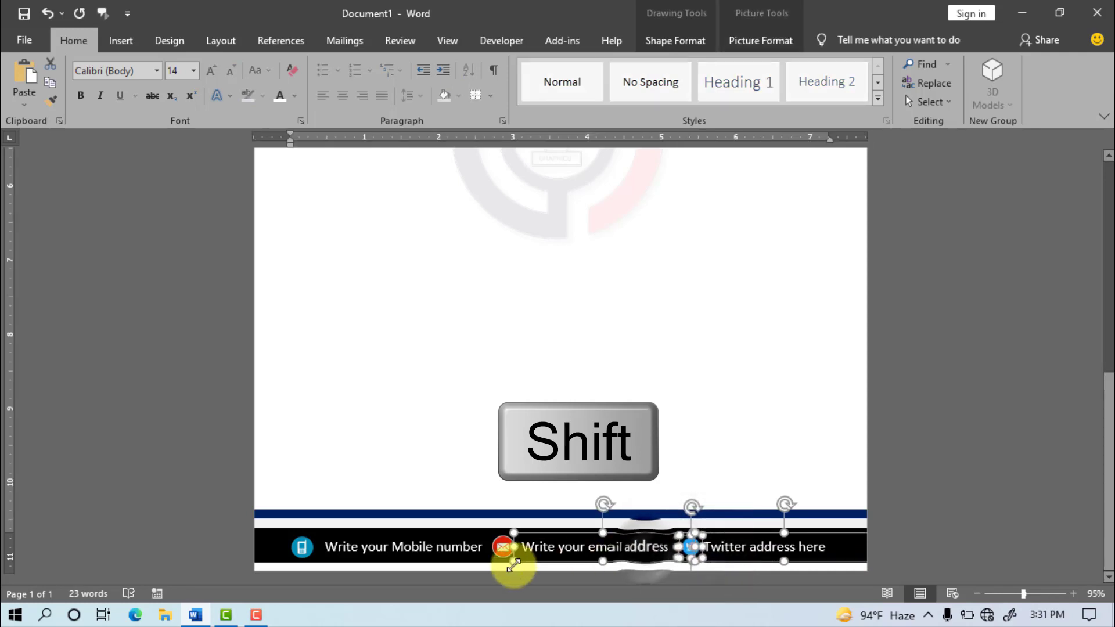
pyautogui.keyDown('shift'); pyautogui.click(503, 549); pyautogui.keyUp('shift')
pyautogui.keyDown('shift'); pyautogui.click(453, 551); pyautogui.keyUp('shift')
pyautogui.keyDown('shift'); pyautogui.click(306, 546); pyautogui.keyUp('shift')
pyautogui.press('Left')
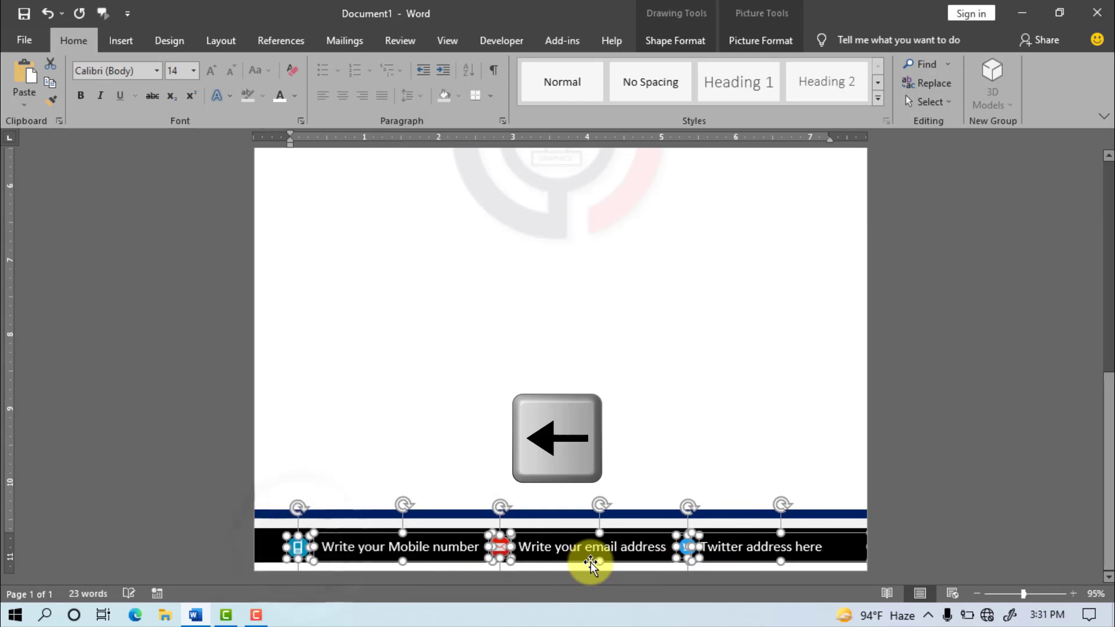
pyautogui.press('Left')
pyautogui.press('Left')
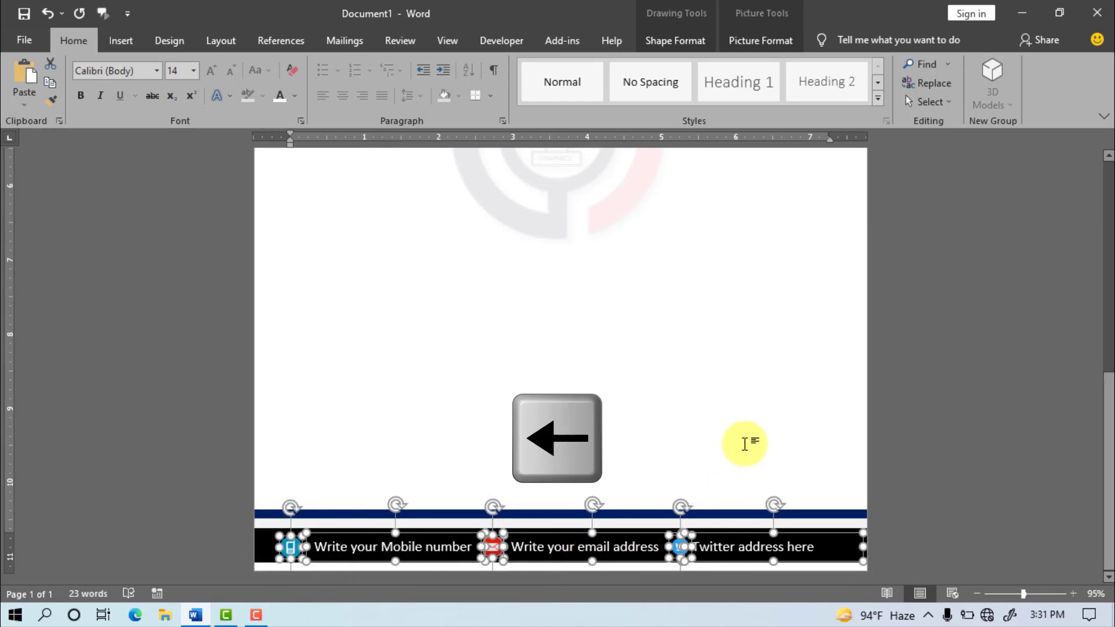
pyautogui.click(742, 441)
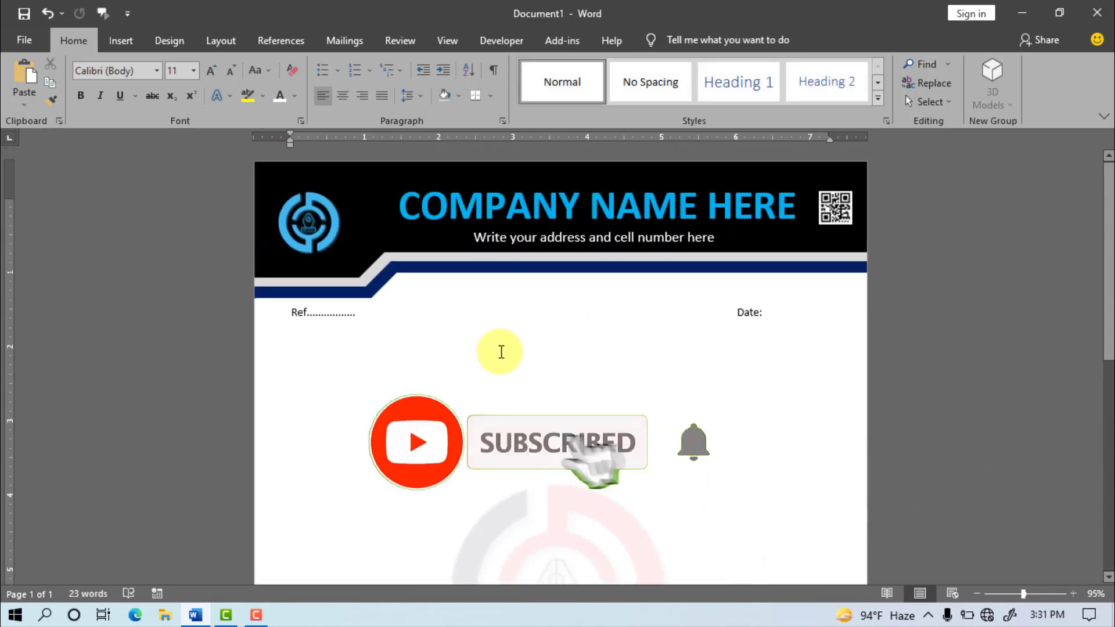
# - Save the document as the Word file 'Letterhead with pad design' in the Letterhead folder
pyautogui.click(22, 38)
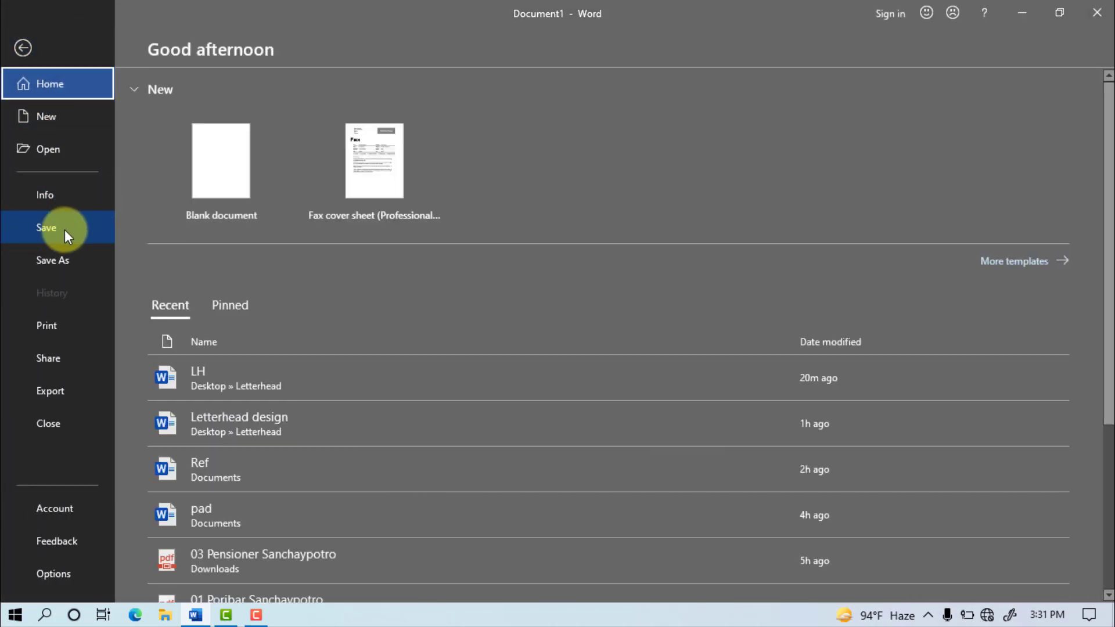
pyautogui.click(65, 229)
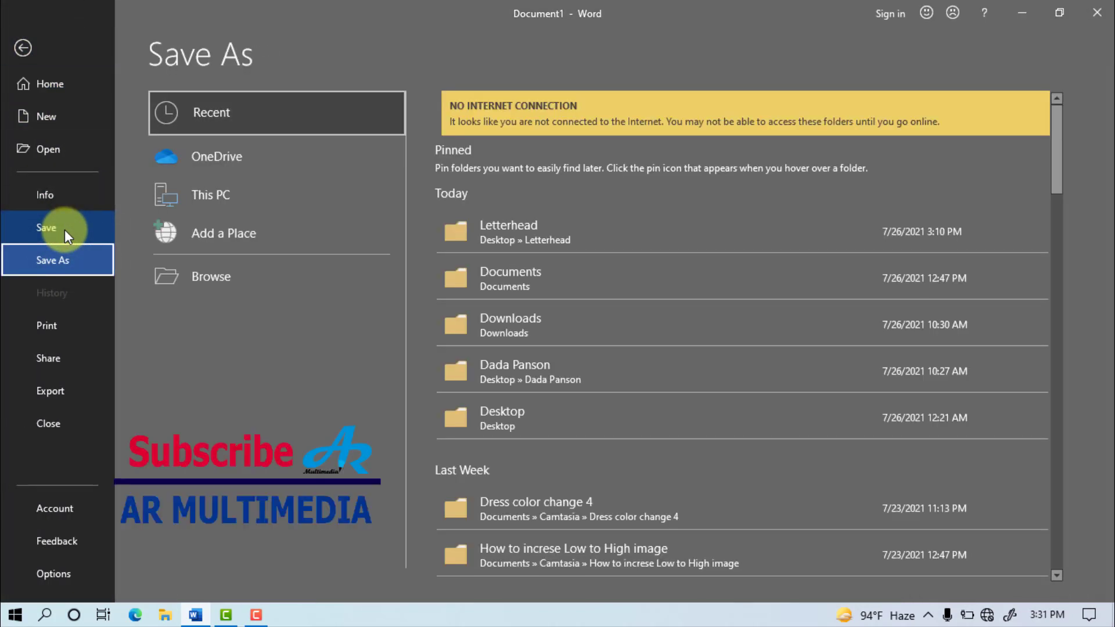
pyautogui.click(506, 229)
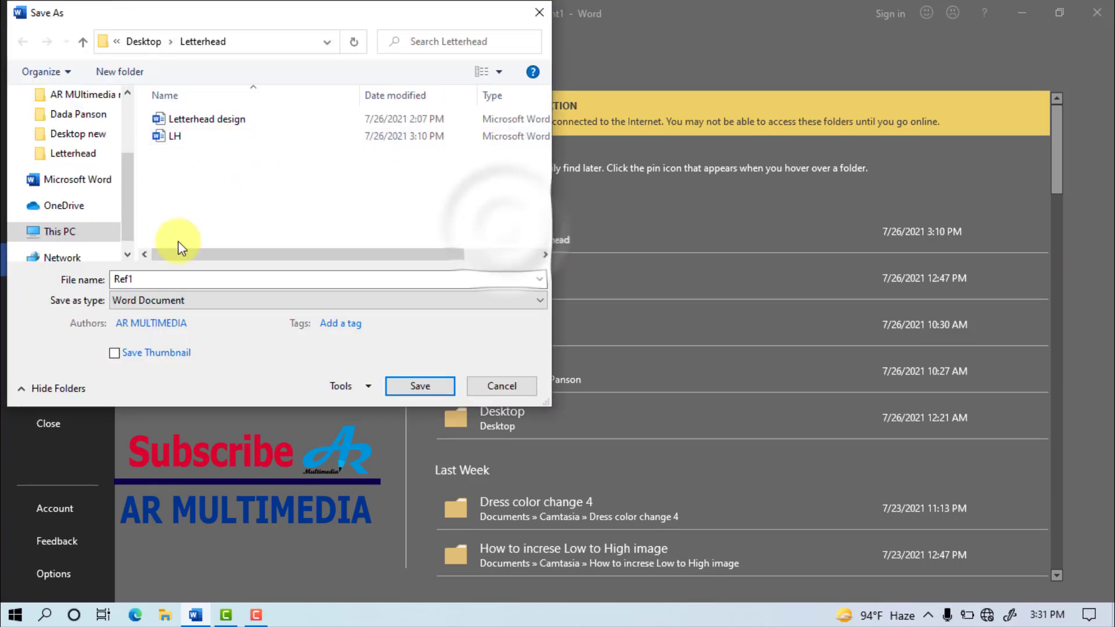
pyautogui.write('Letterhead with pad design')
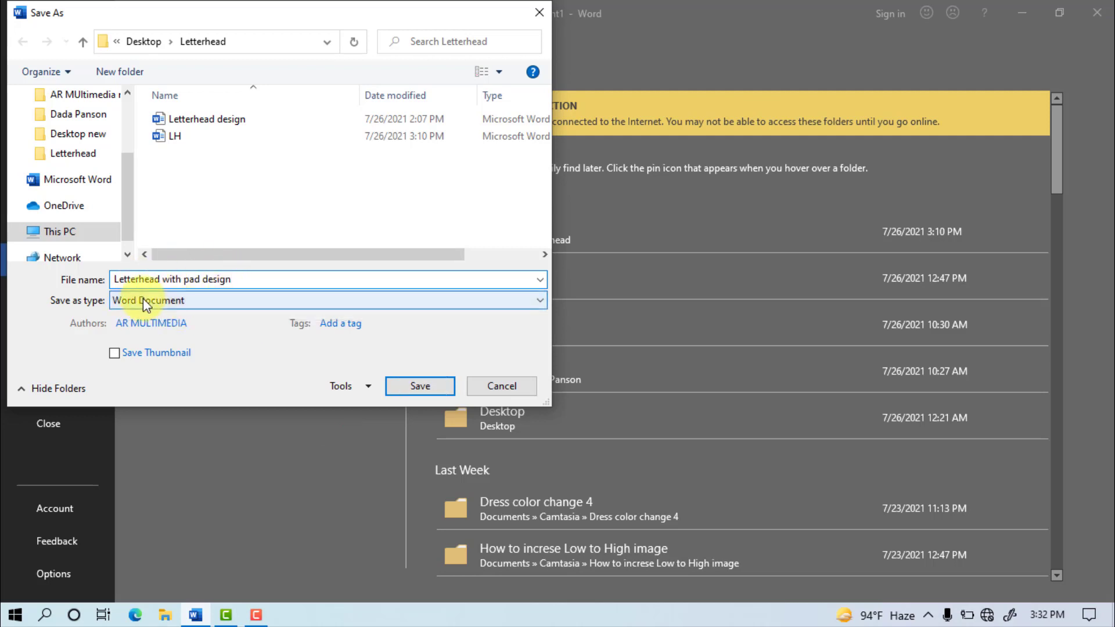
pyautogui.click(419, 386)
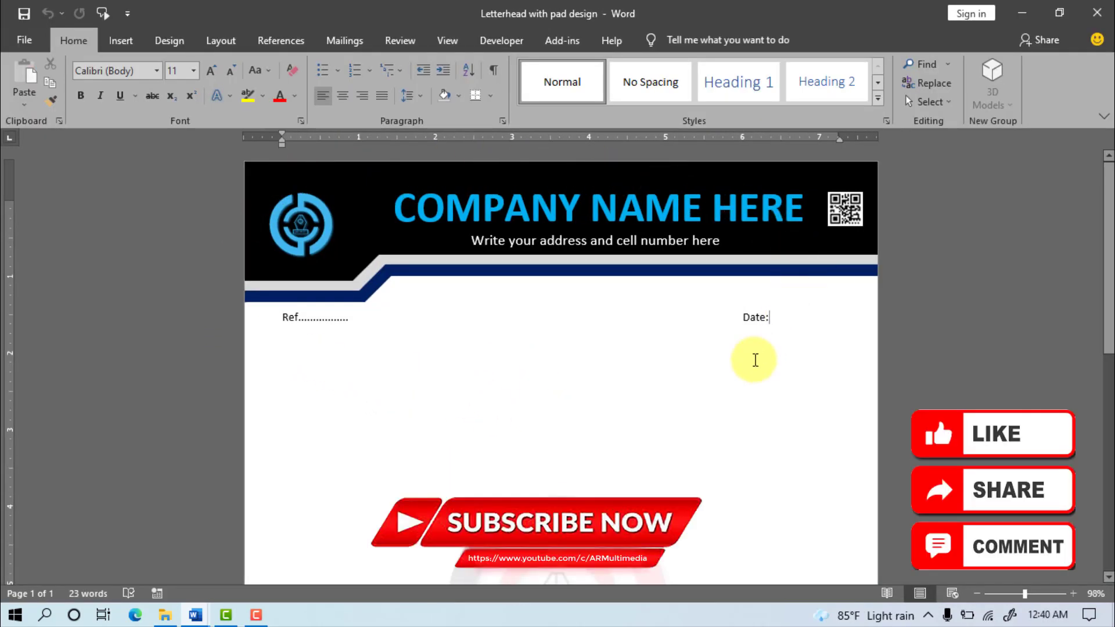
pyautogui.scroll(-8, 633, 394)
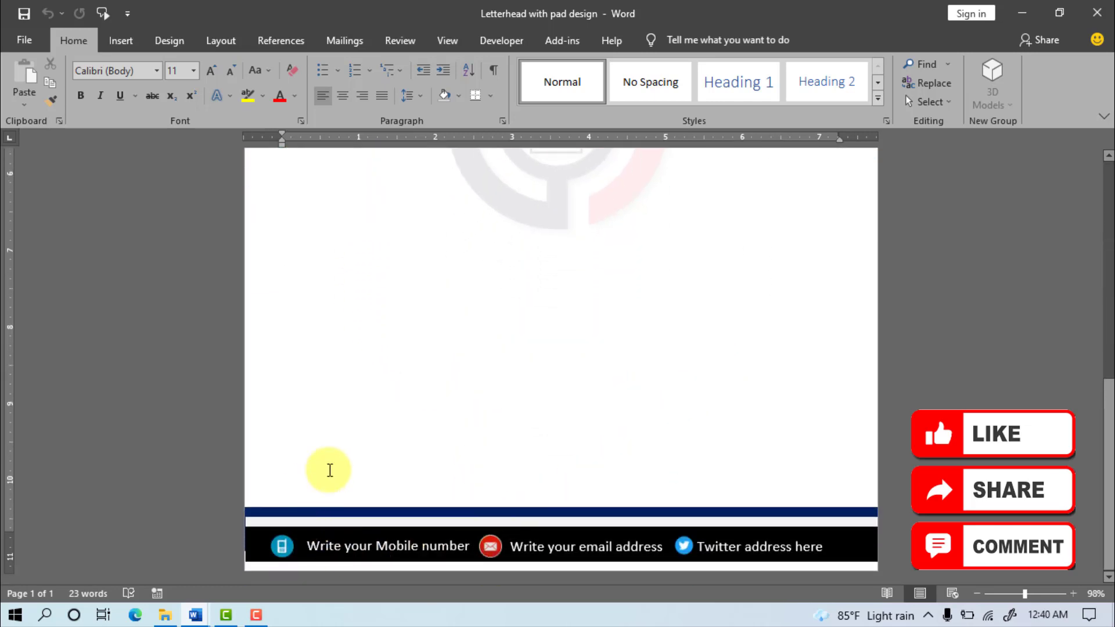
pyautogui.scroll(8, 579, 418)
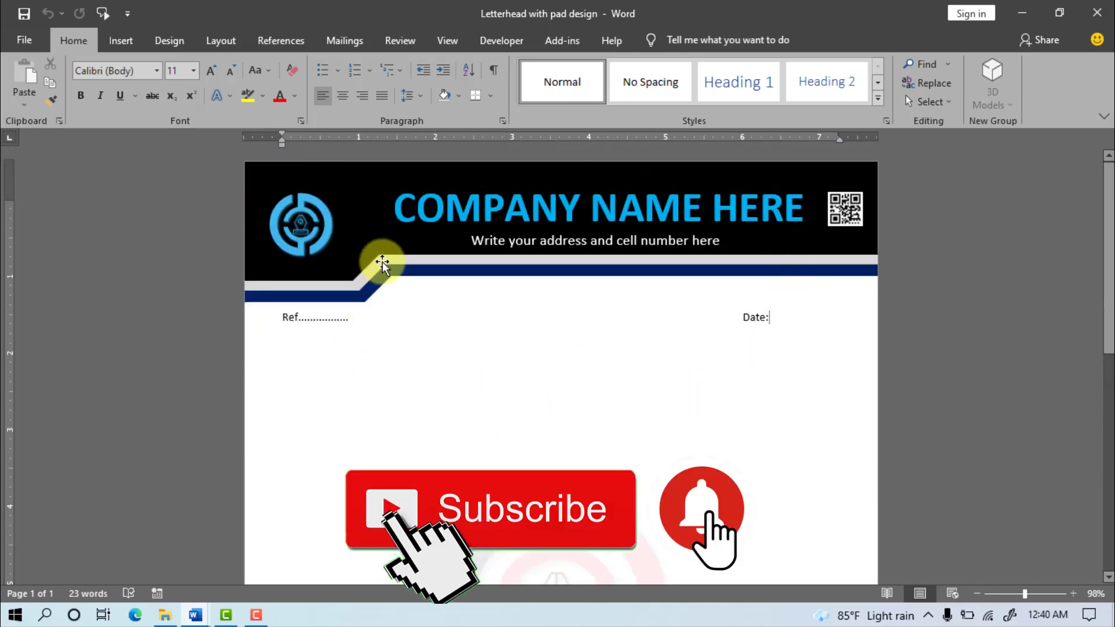
pyautogui.scroll(-8, 634, 395)
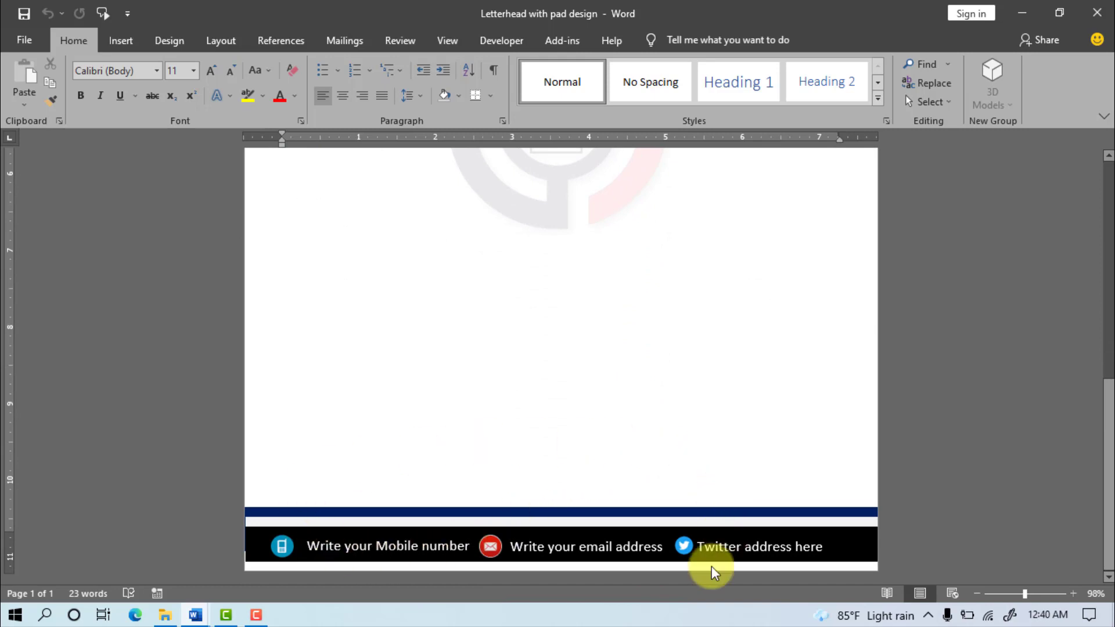
pyautogui.scroll(8, 579, 418)
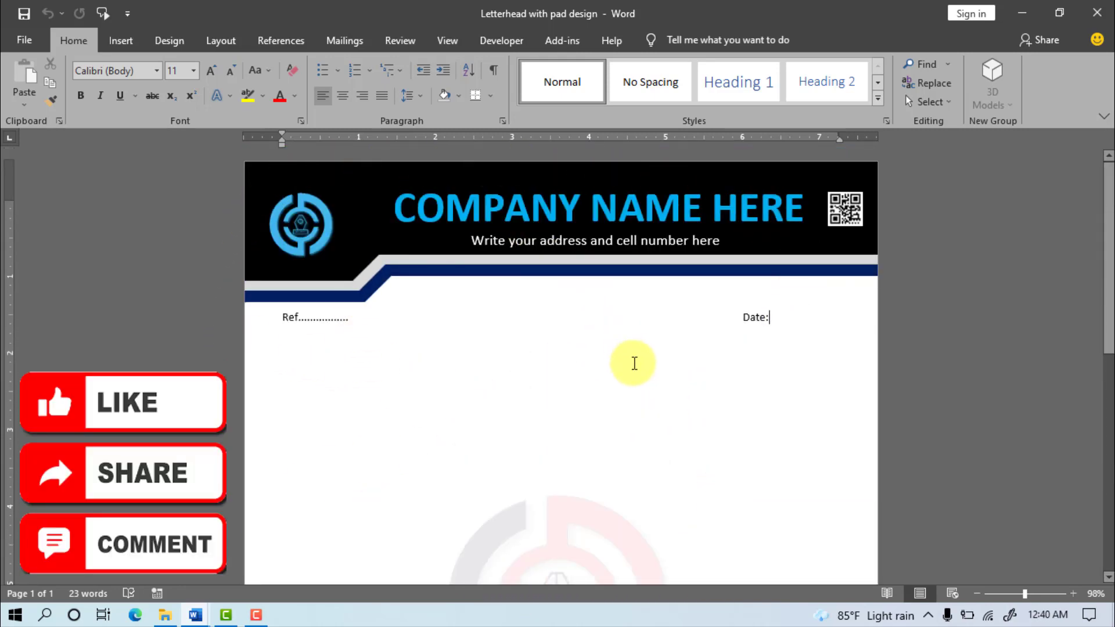
pyautogui.scroll(-8, 633, 395)
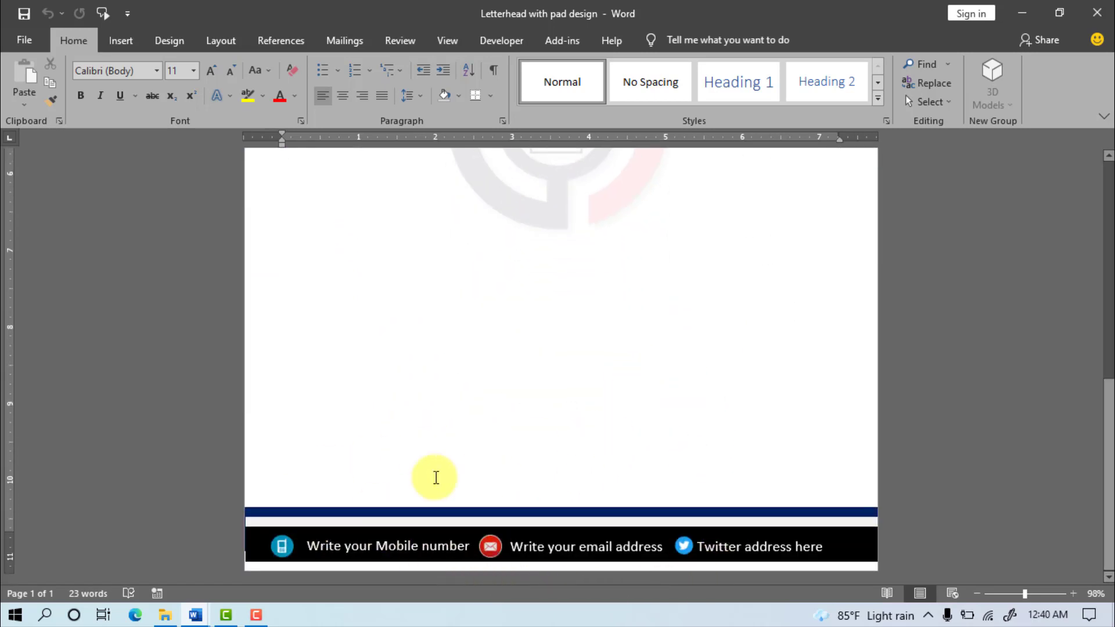
pyautogui.scroll(8, 520, 451)
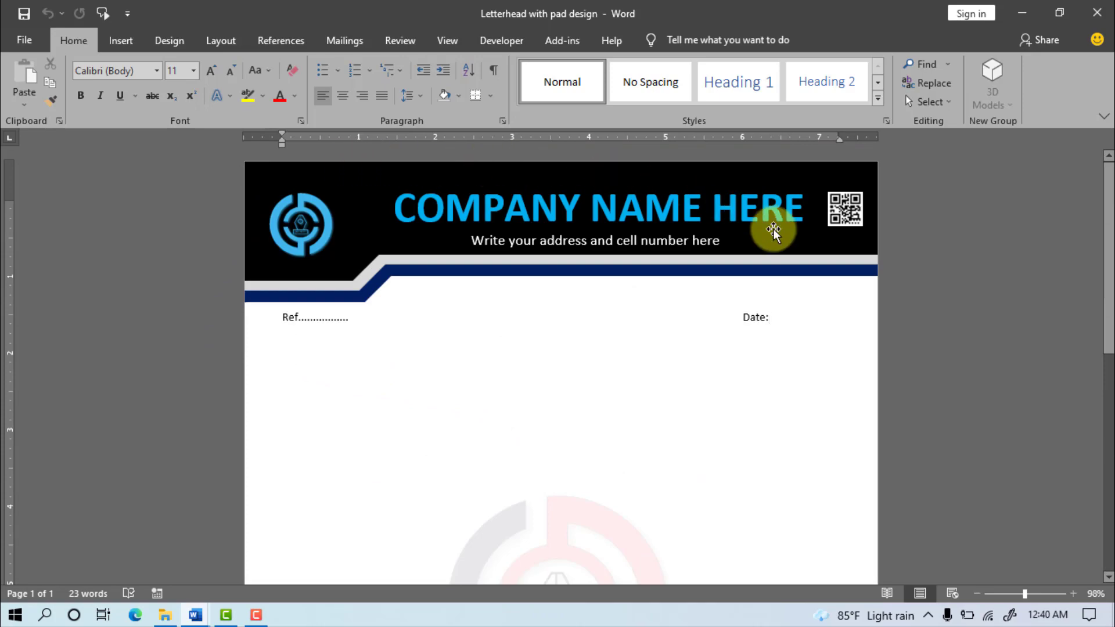